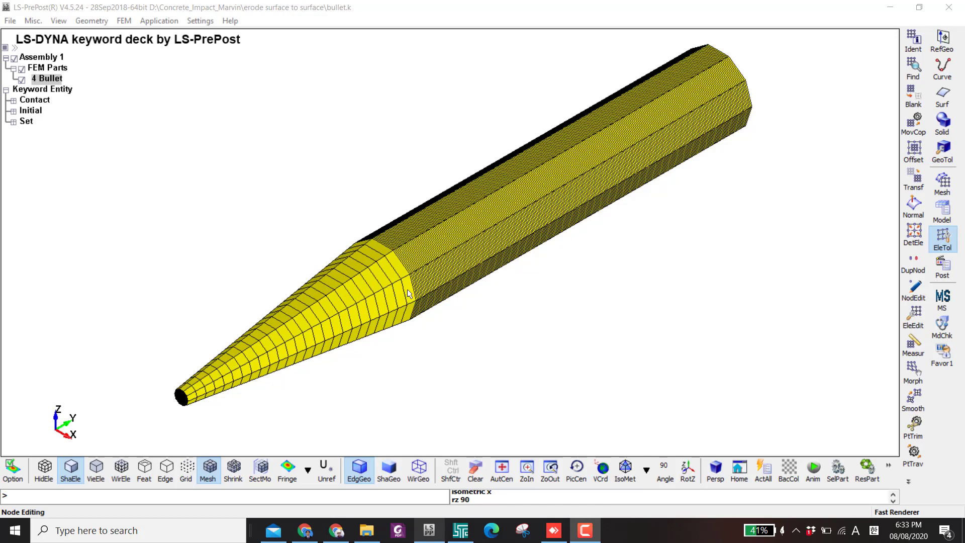
- Zoom and pan to bring the bullet's tip face to the centre of the view
scroll(407, 289, up, 5)
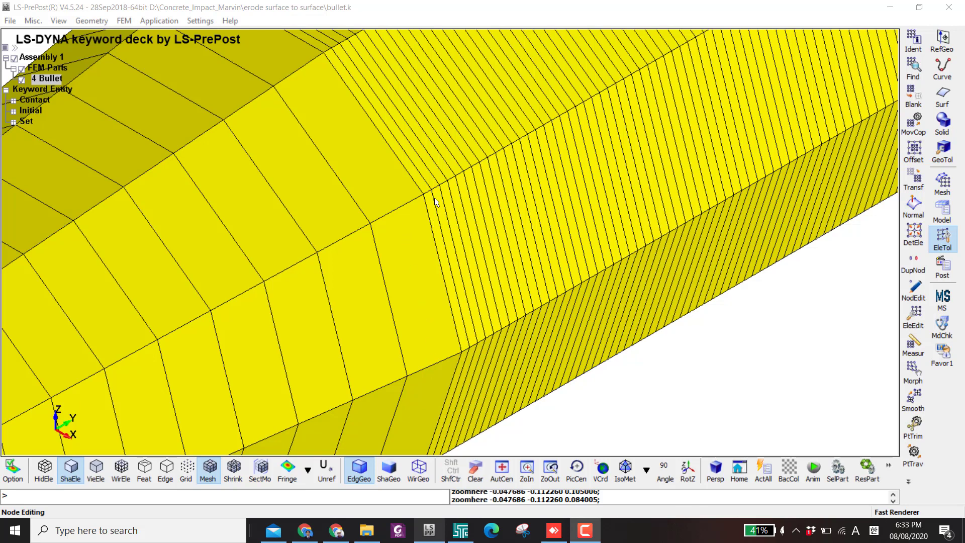
scroll(441, 317, down, 4)
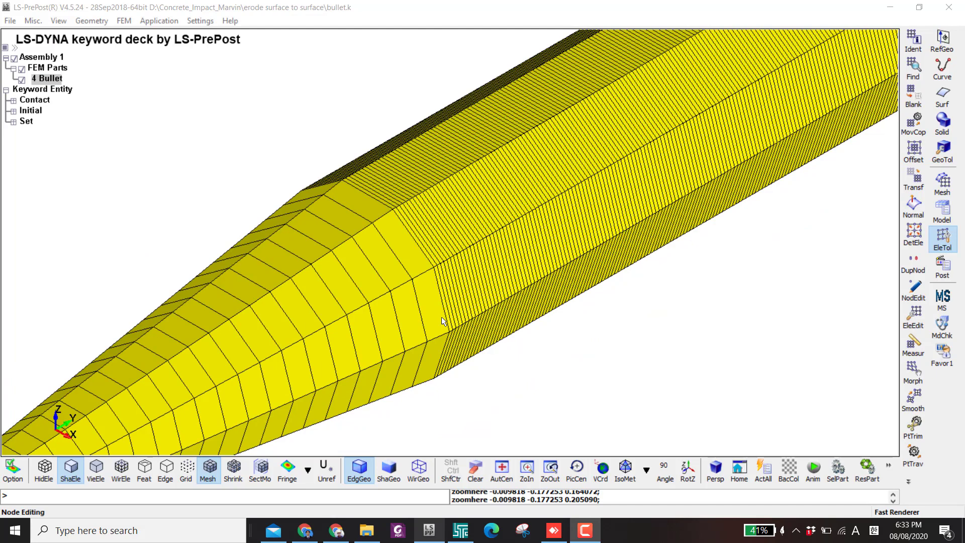
scroll(441, 317, up, 5)
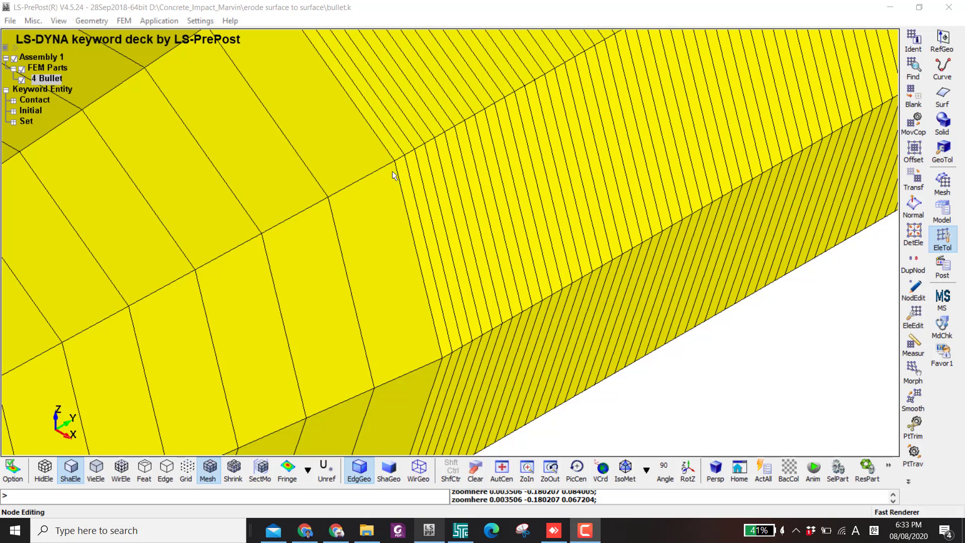
scroll(393, 202, down, 7)
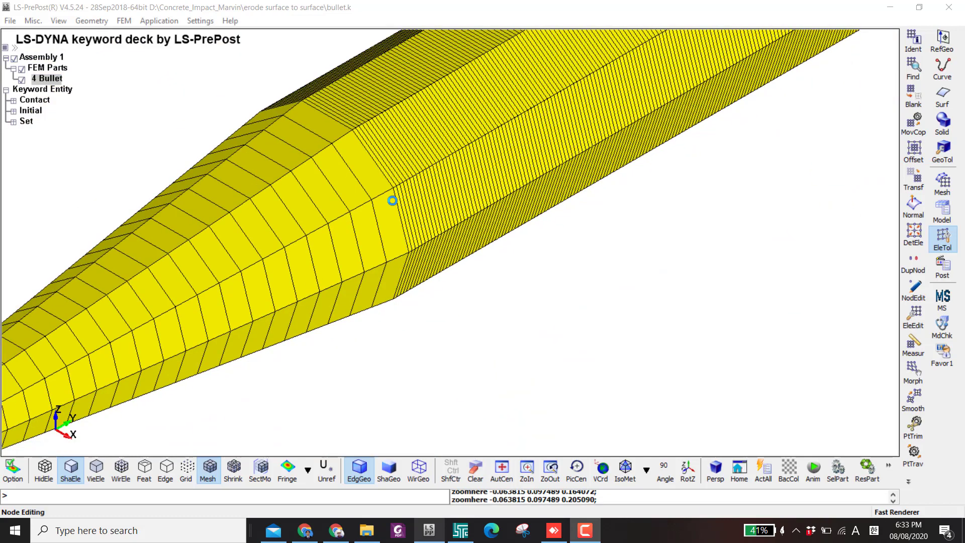
shift+right_drag(373, 209, 567, 166)
middle_drag(281, 360, 385, 271)
scroll(386, 269, up, 2)
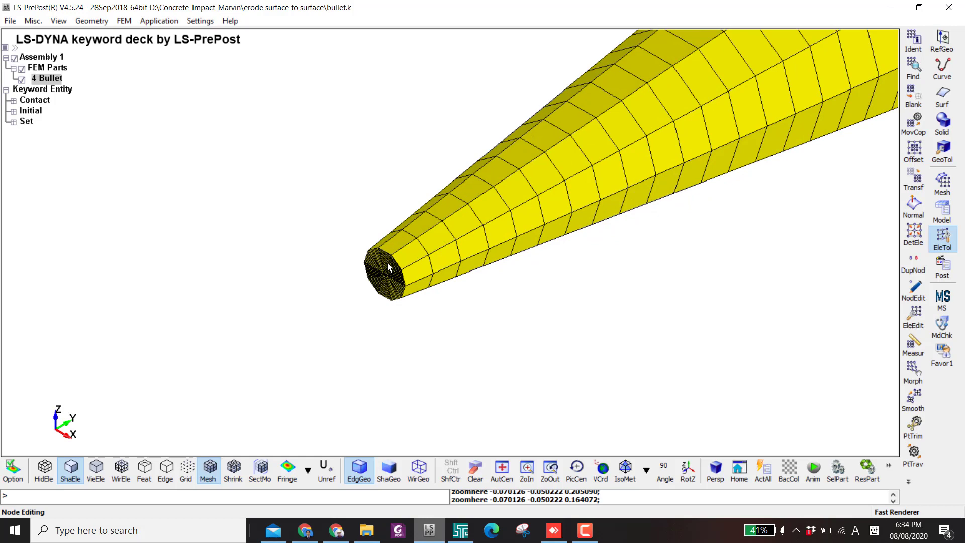
scroll(388, 265, up, 5)
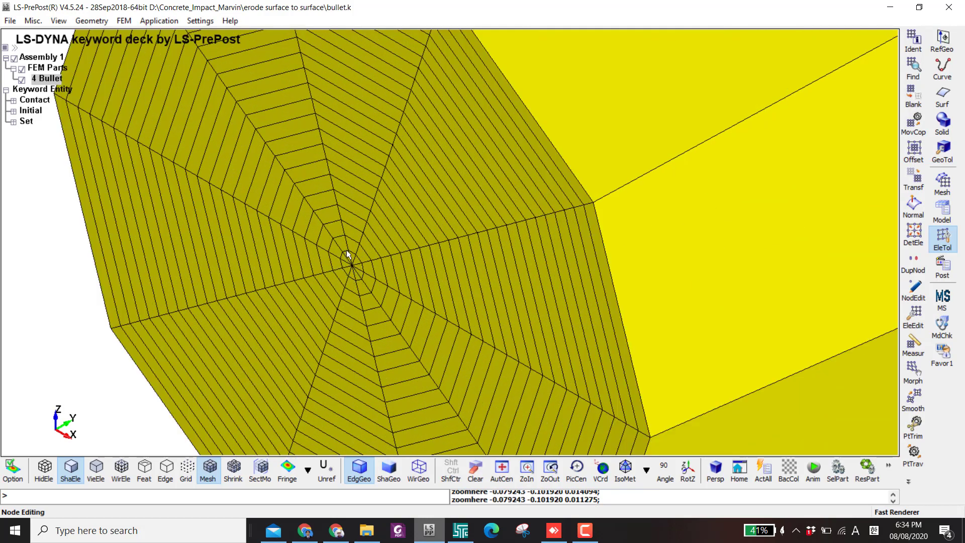
scroll(347, 252, up, 3)
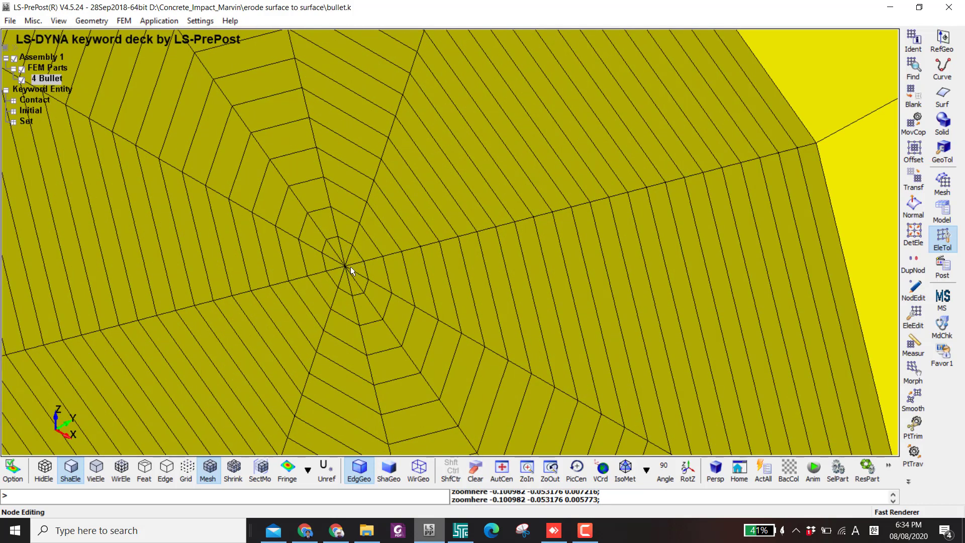
scroll(345, 268, down, 5)
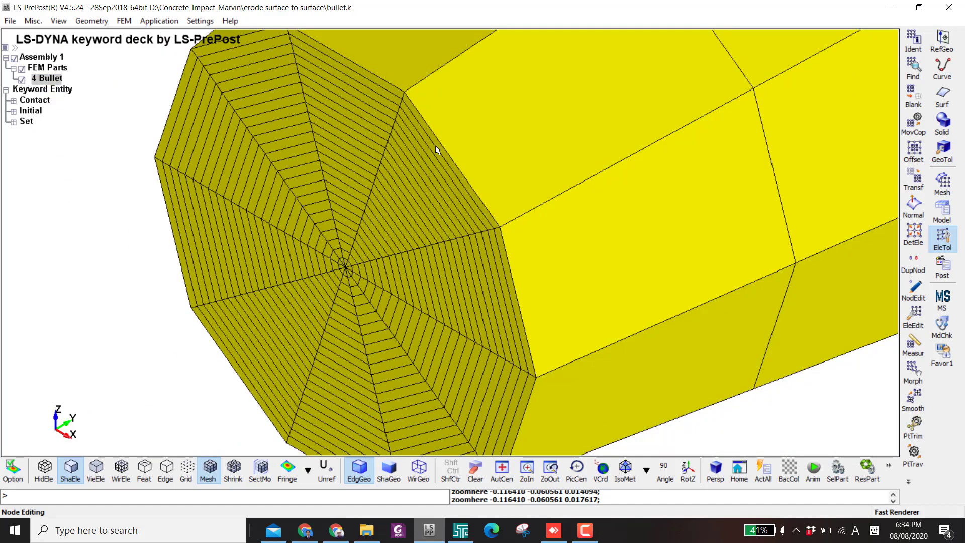
scroll(493, 213, down, 4)
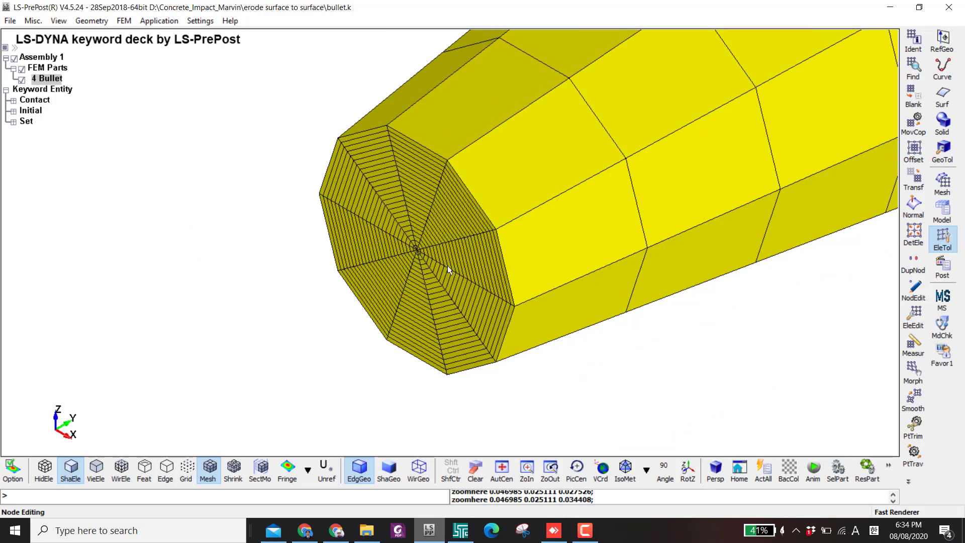
- Switch to the Right standard view and zoom in on the bullet's end face
click(627, 474)
click(647, 470)
click(659, 372)
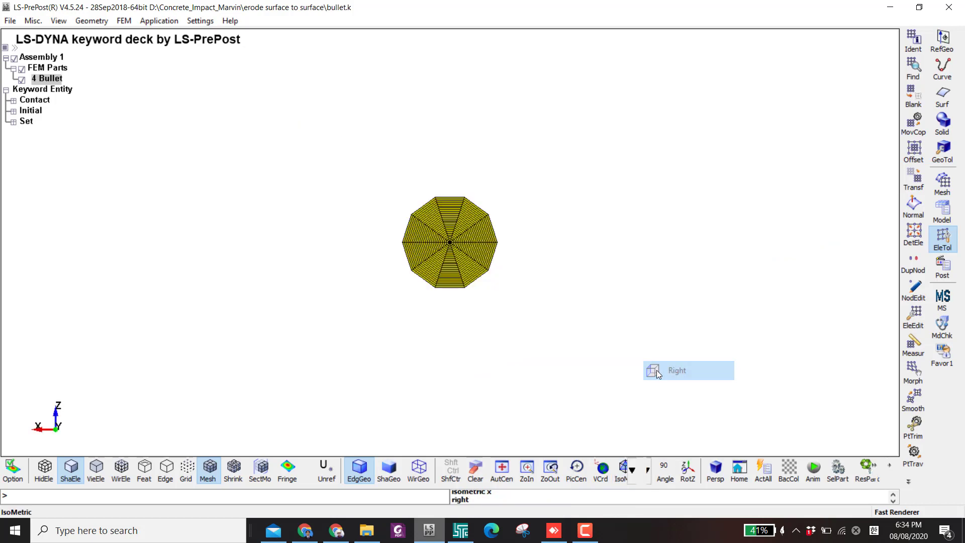
scroll(459, 250, up, 2)
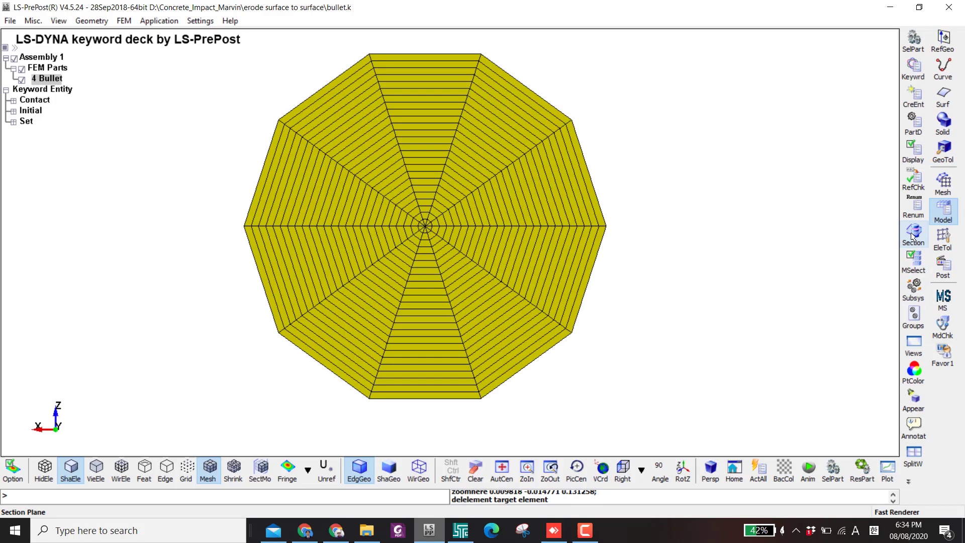
- Add a Clip+ section plane that cuts away half of the bullet
click(904, 243)
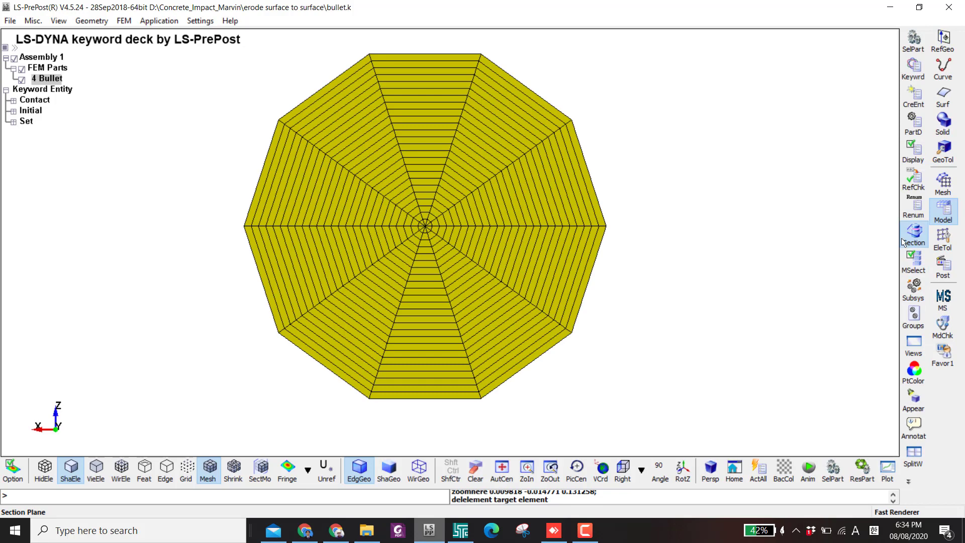
click(905, 239)
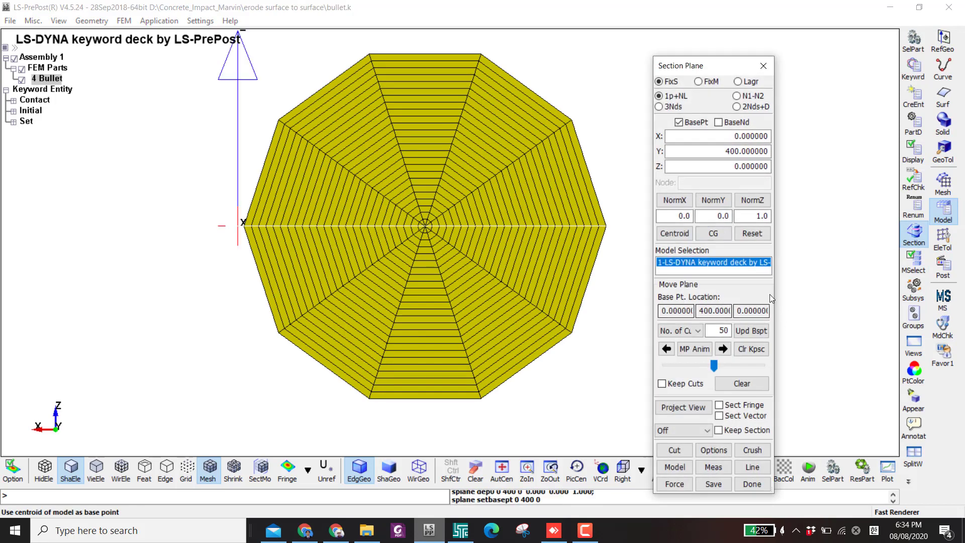
click(684, 430)
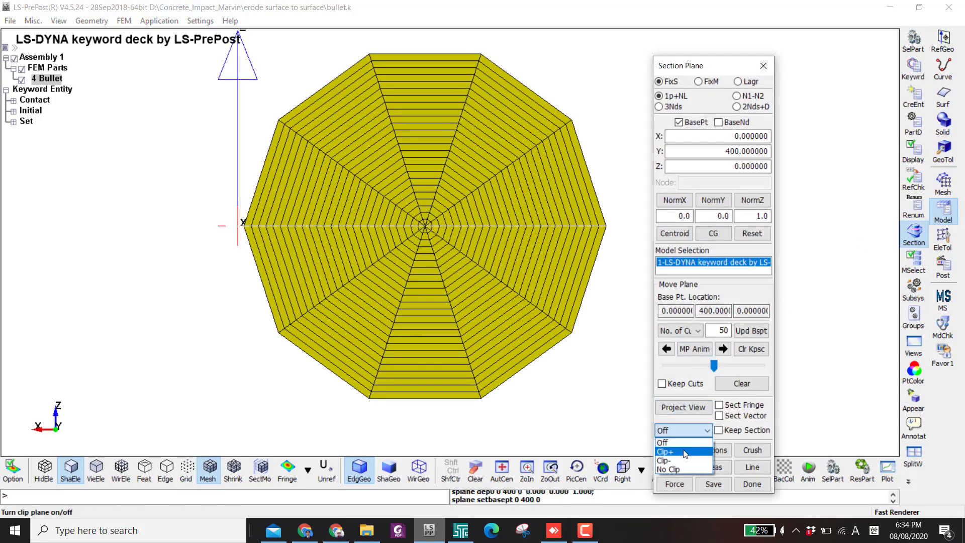
click(684, 453)
- Rotate the clipped bullet side-on and turn off mesh edges for plain shading
scroll(521, 314, down, 3)
shift+drag(551, 242, 536, 216)
scroll(536, 208, down, 4)
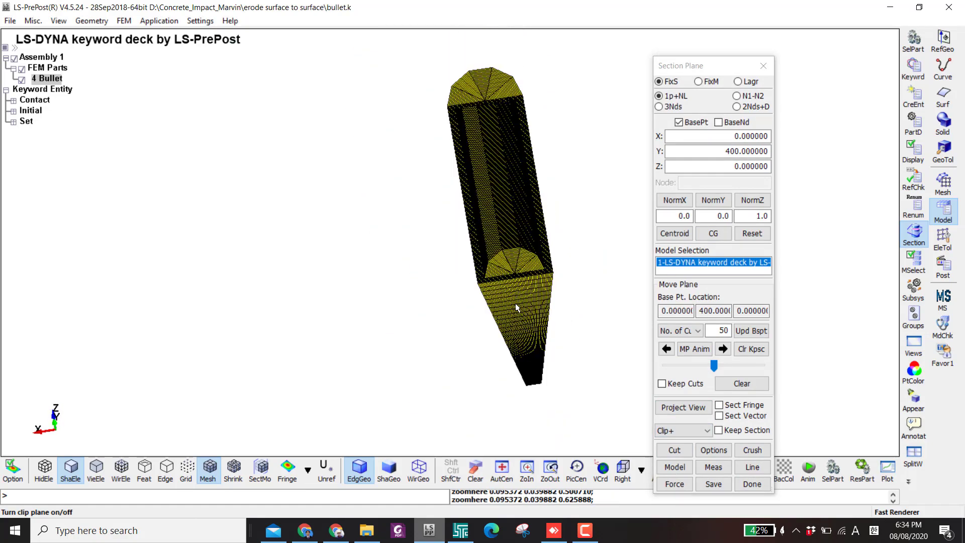
shift+drag(517, 307, 517, 206)
scroll(557, 355, down, 1)
shift+middle_drag(552, 337, 528, 241)
shift+drag(533, 261, 563, 372)
click(208, 470)
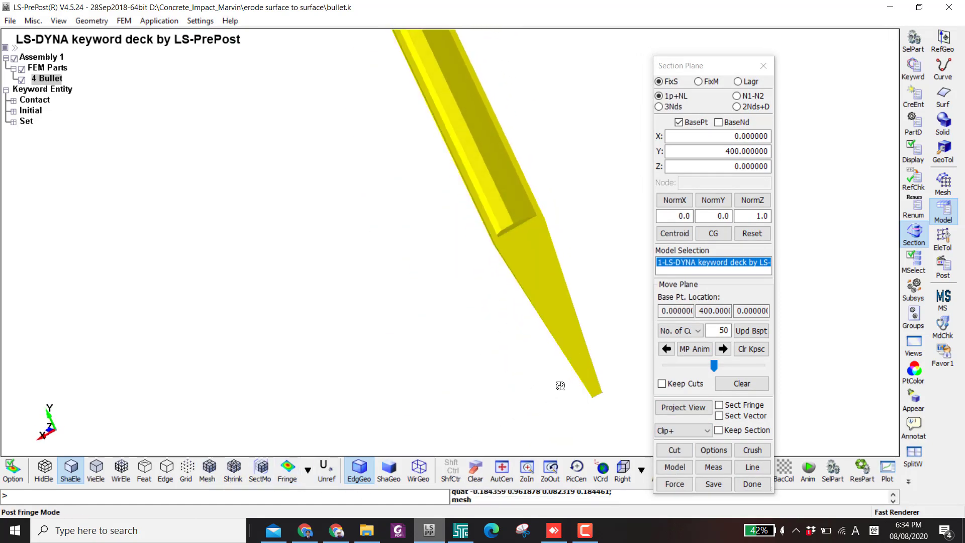
scroll(593, 398, up, 2)
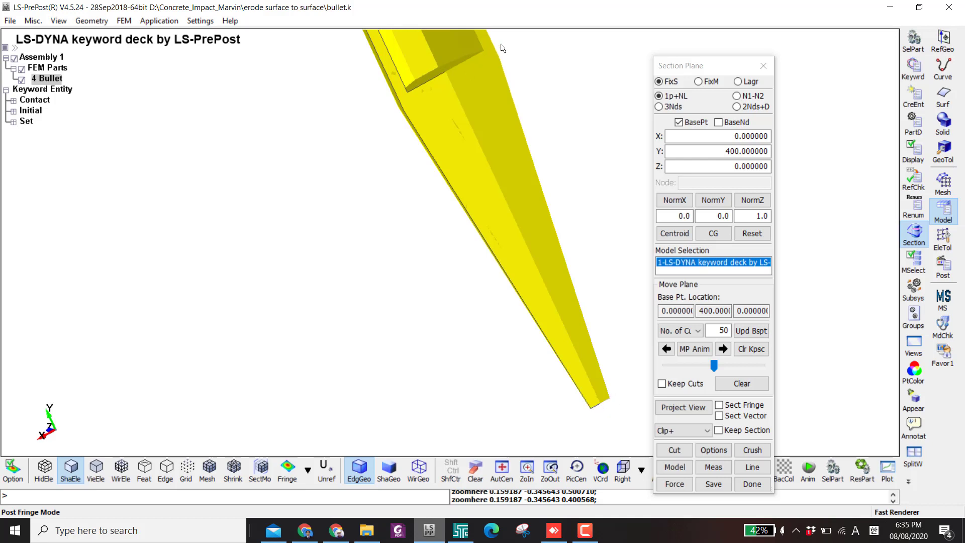
scroll(457, 302, up, 3)
scroll(362, 293, up, 2)
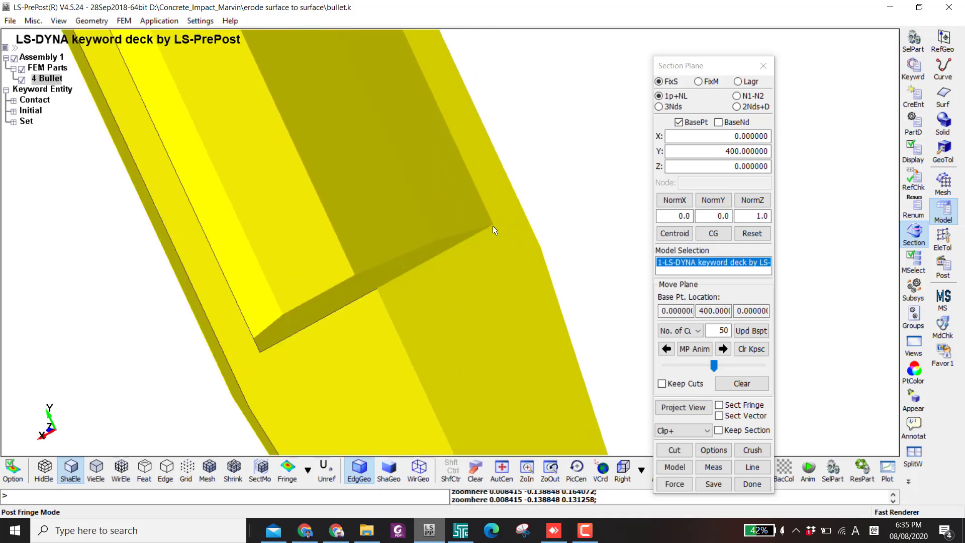
scroll(492, 225, down, 5)
shift+right_drag(493, 226, 476, 394)
scroll(476, 394, down, 1)
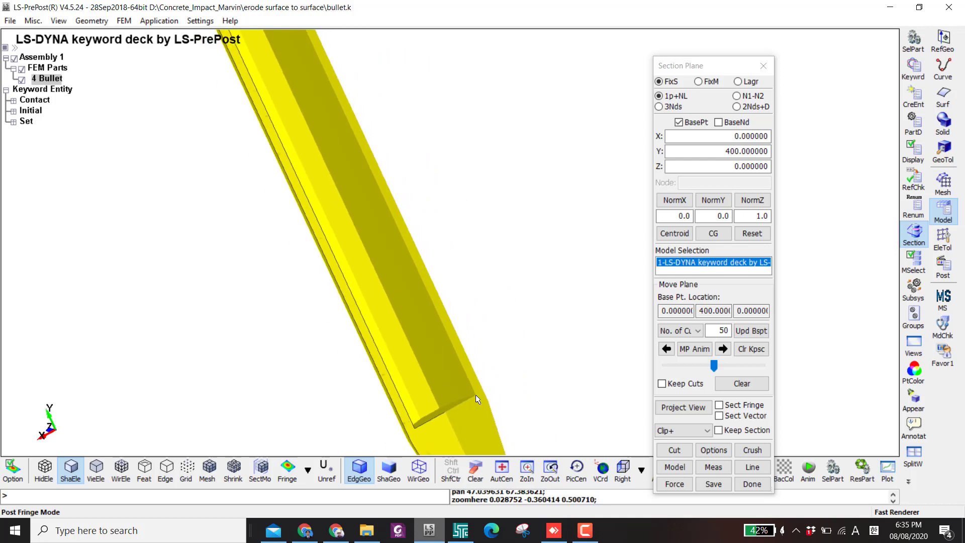
scroll(477, 392, down, 1)
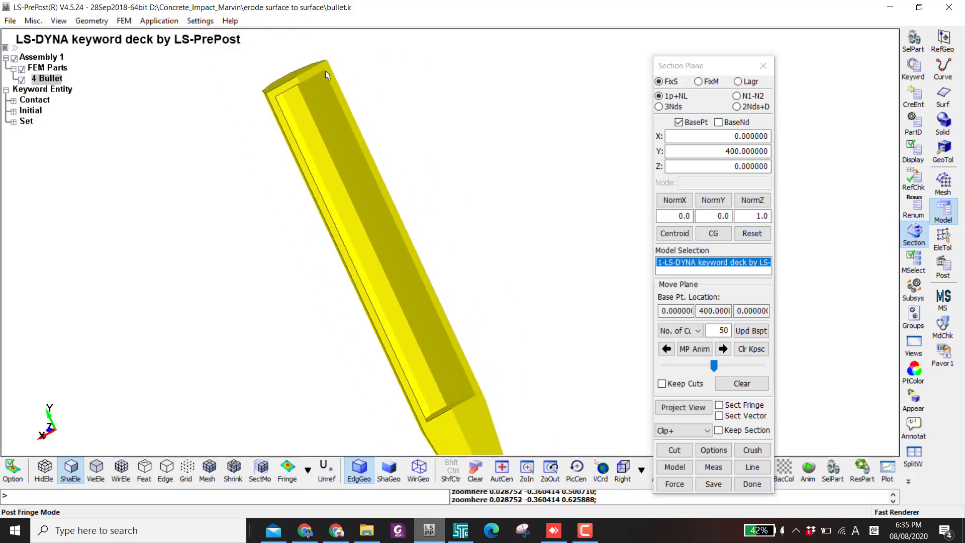
scroll(325, 70, up, 5)
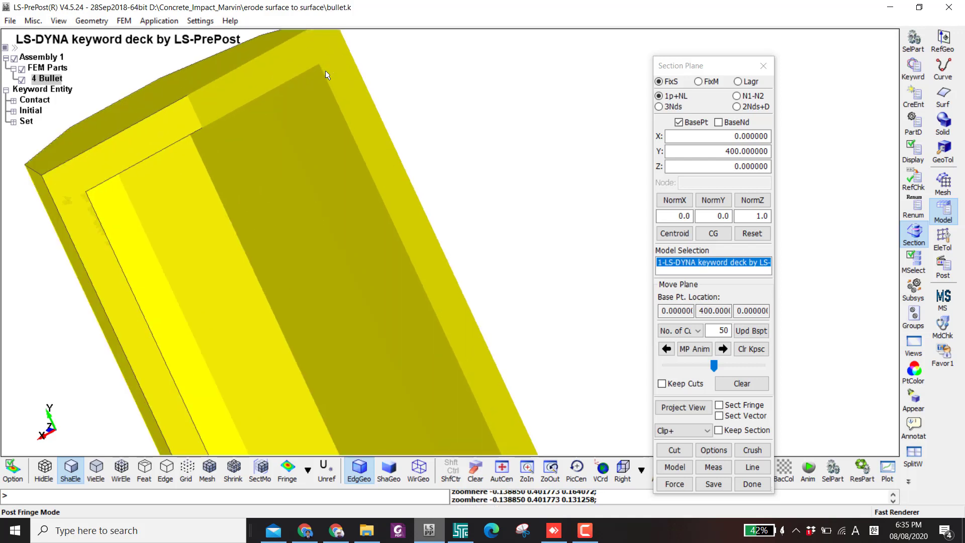
shift+right_drag(362, 263, 362, 266)
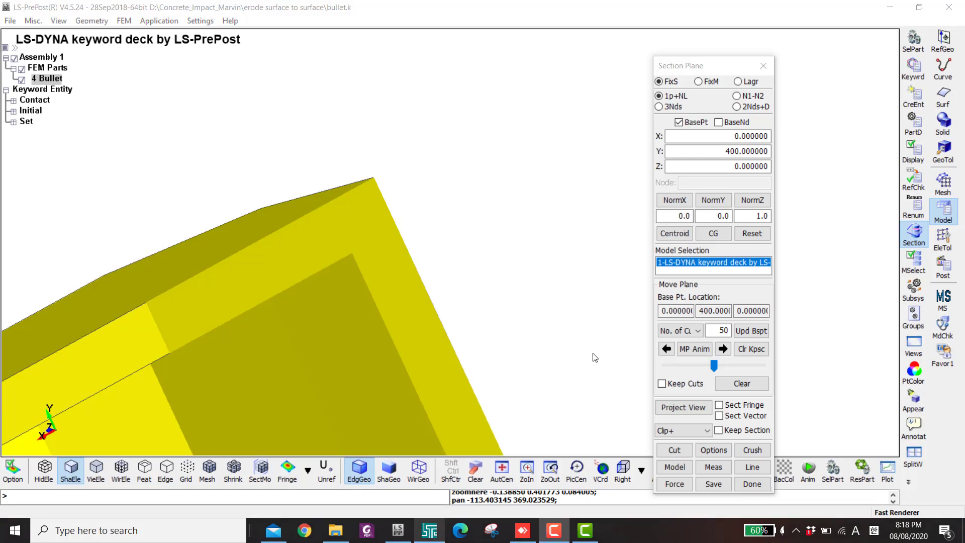
- Move the Section Plane dialog aside and view the bullet from the Front, panned left
click(623, 470)
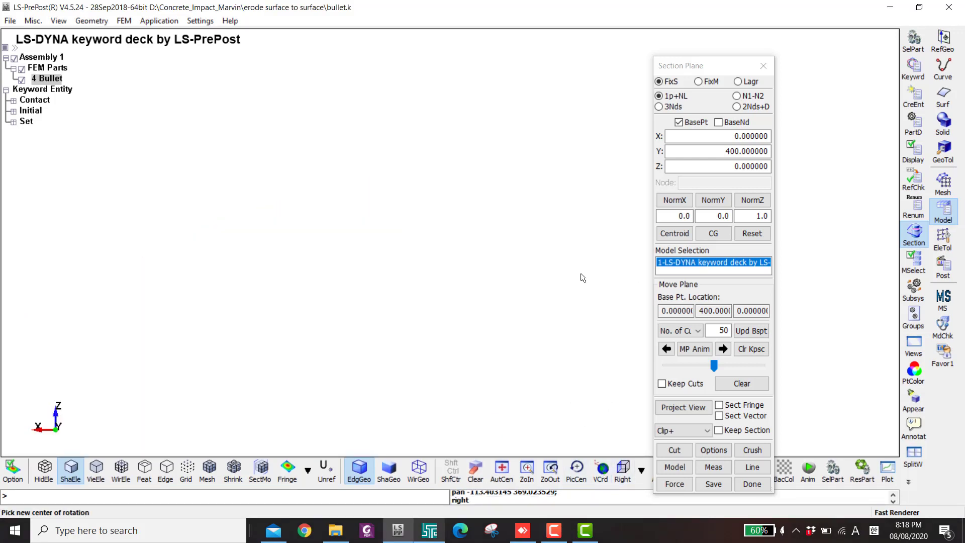
drag(694, 69, 830, 75)
click(642, 470)
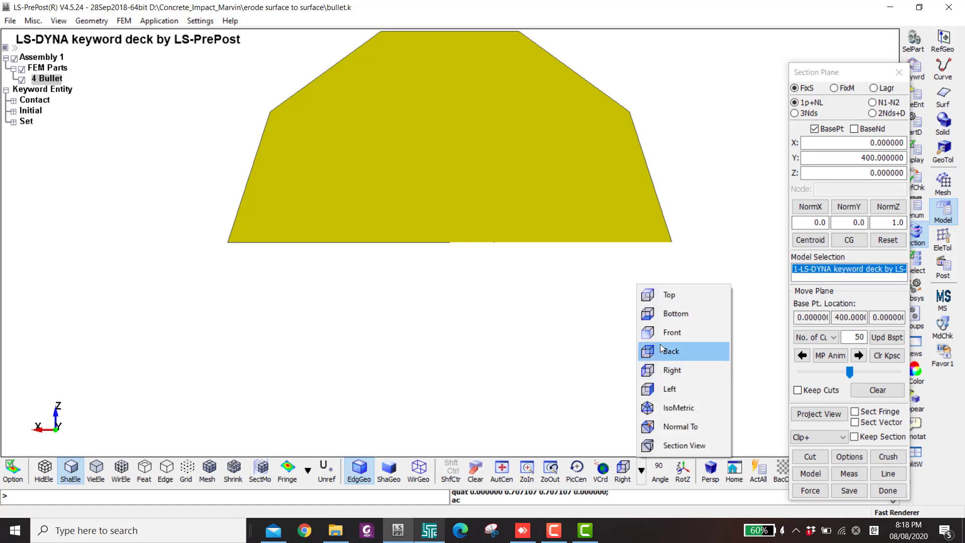
click(641, 337)
scroll(641, 342, down, 2)
scroll(641, 343, down, 1)
shift+middle_drag(641, 343, 526, 336)
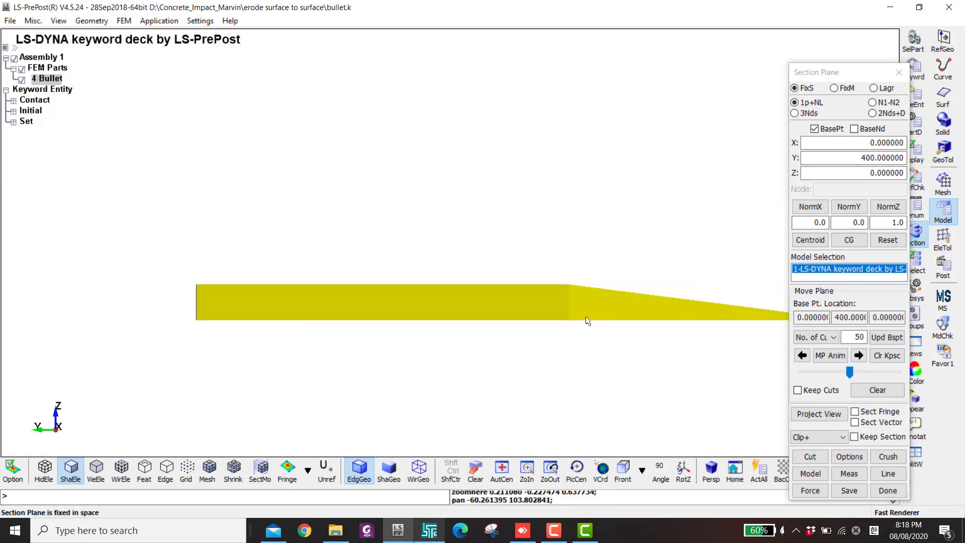
shift+middle_drag(587, 321, 514, 313)
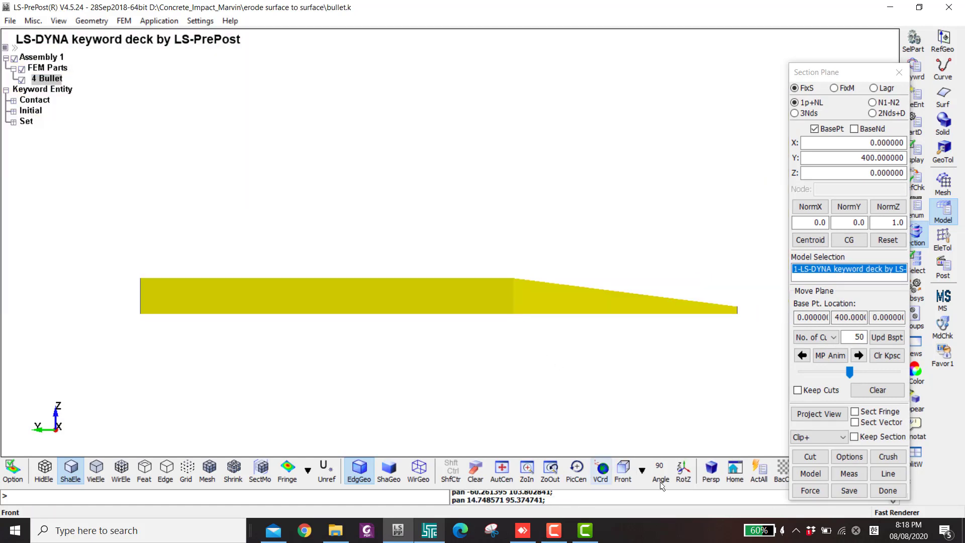
- Set the stepped rotation axis to Ry and rotate the bullet in 90° steps
right_click(684, 473)
right_click(684, 473)
click(684, 473)
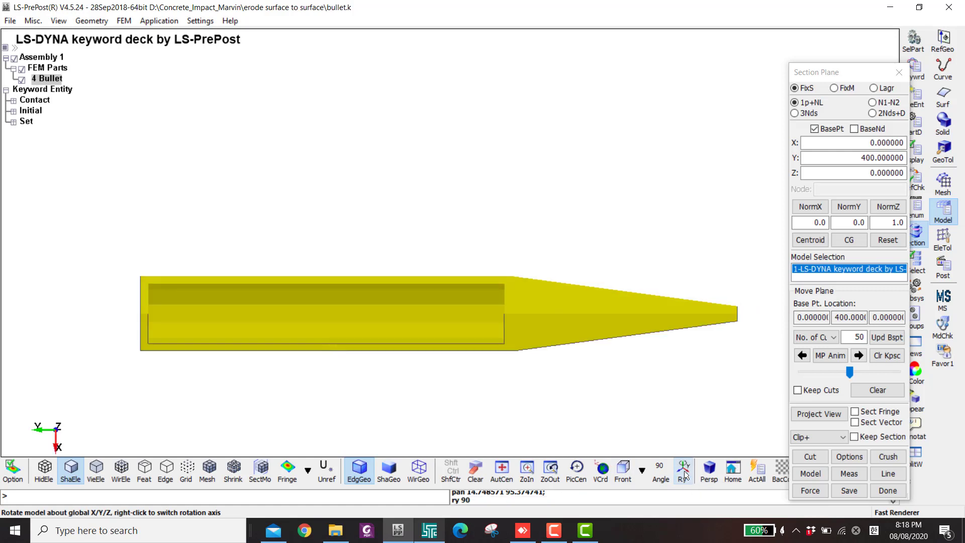
click(684, 473)
click(684, 473)
click(685, 473)
click(684, 473)
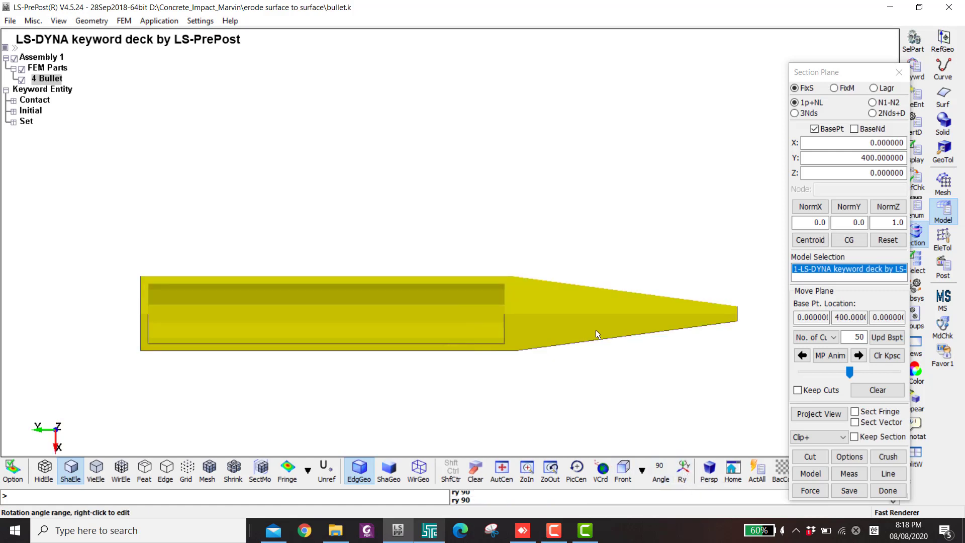
- Zoom and pan to frame the bullet's full length, body and tapered tip
scroll(635, 327, up, 3)
shift+middle_drag(634, 327, 574, 251)
scroll(575, 252, down, 1)
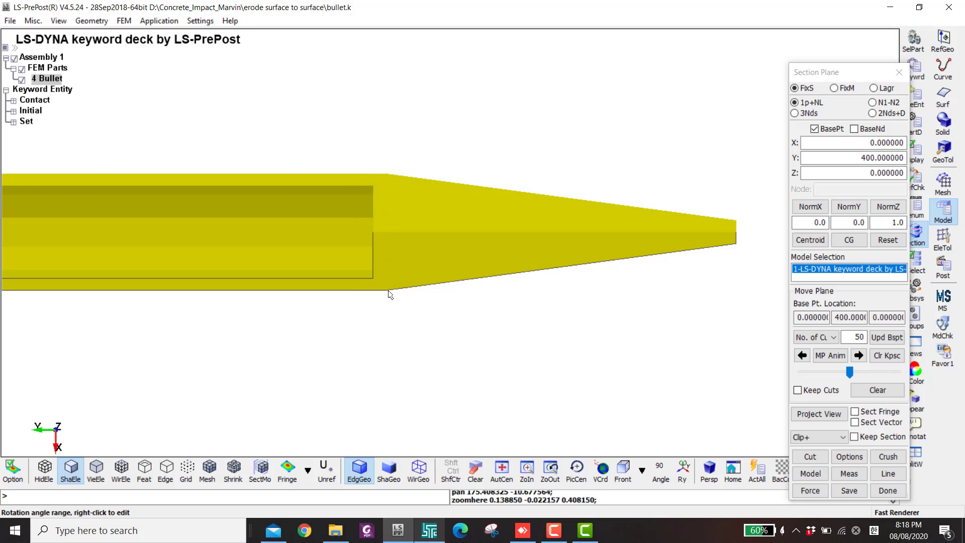
scroll(390, 280, down, 1)
shift+middle_drag(392, 290, 612, 288)
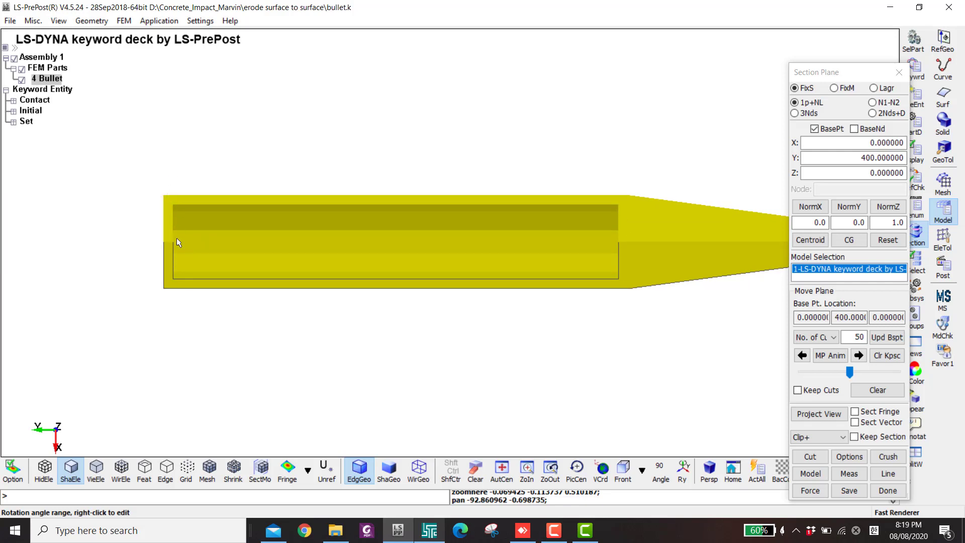
- Turn the mesh lines back on and frame the meshed bullet's cut face
click(208, 472)
shift+middle_drag(583, 258, 406, 265)
scroll(460, 259, up, 3)
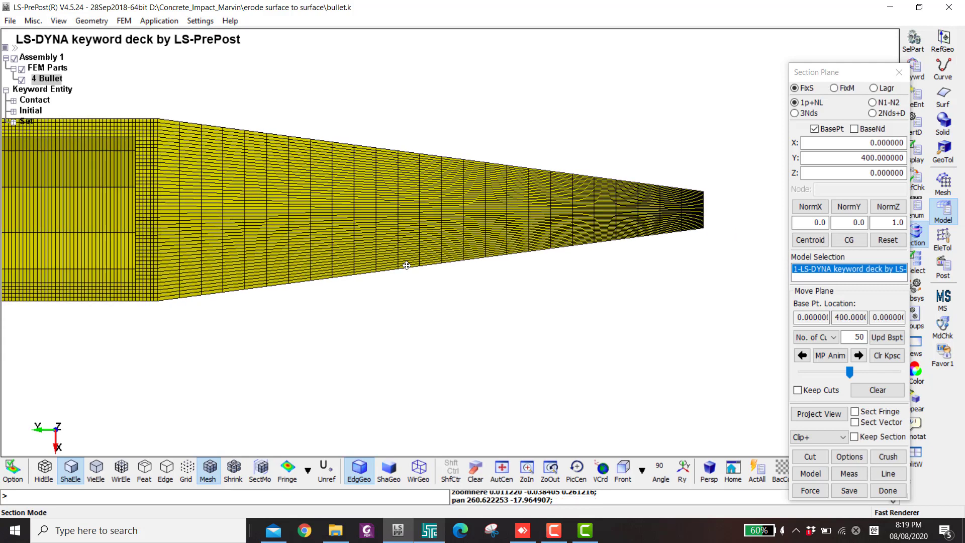
shift+middle_drag(597, 237, 604, 240)
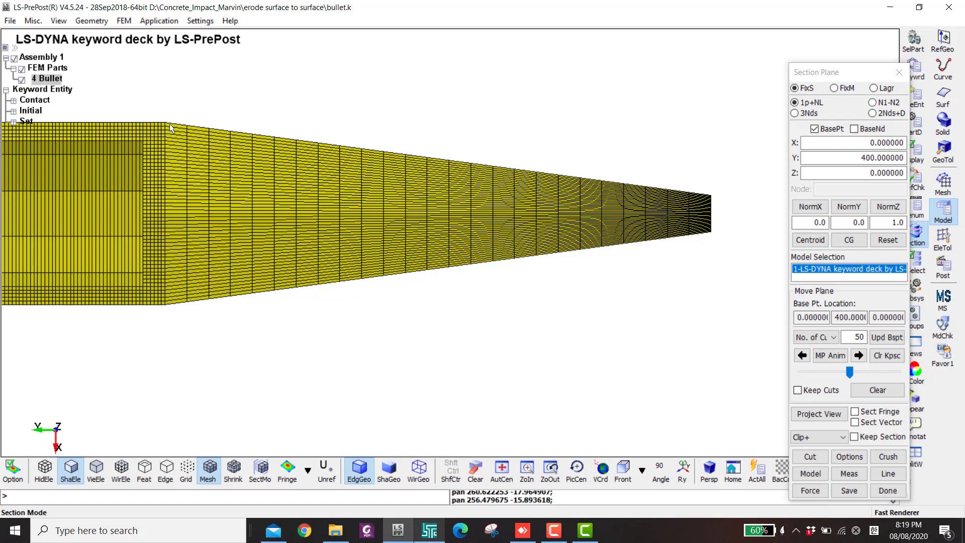
shift+middle_drag(171, 125, 360, 170)
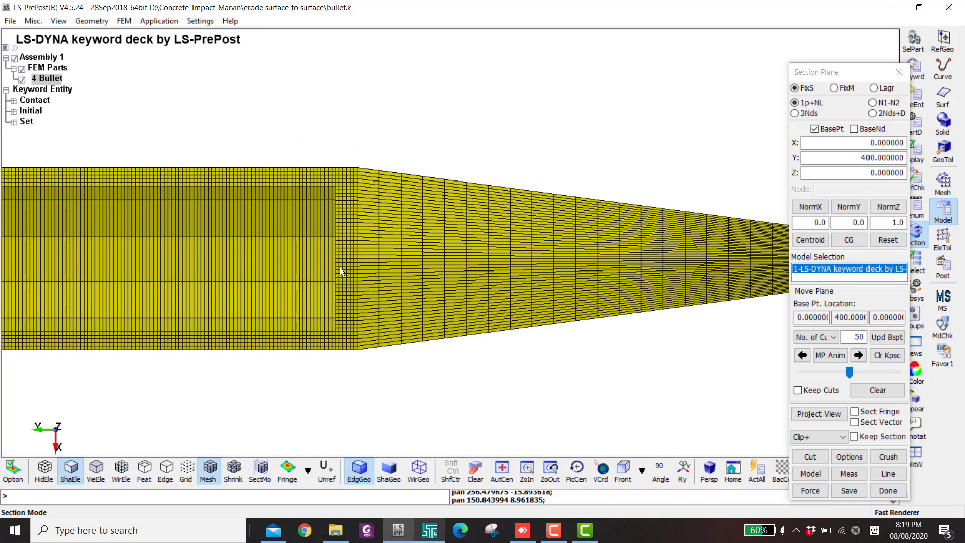
scroll(530, 215, down, 3)
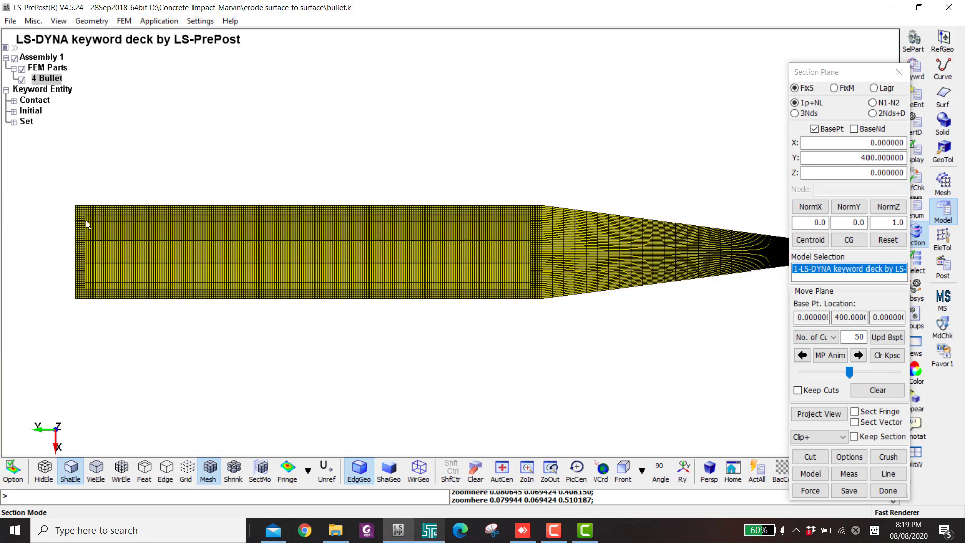
scroll(209, 231, up, 3)
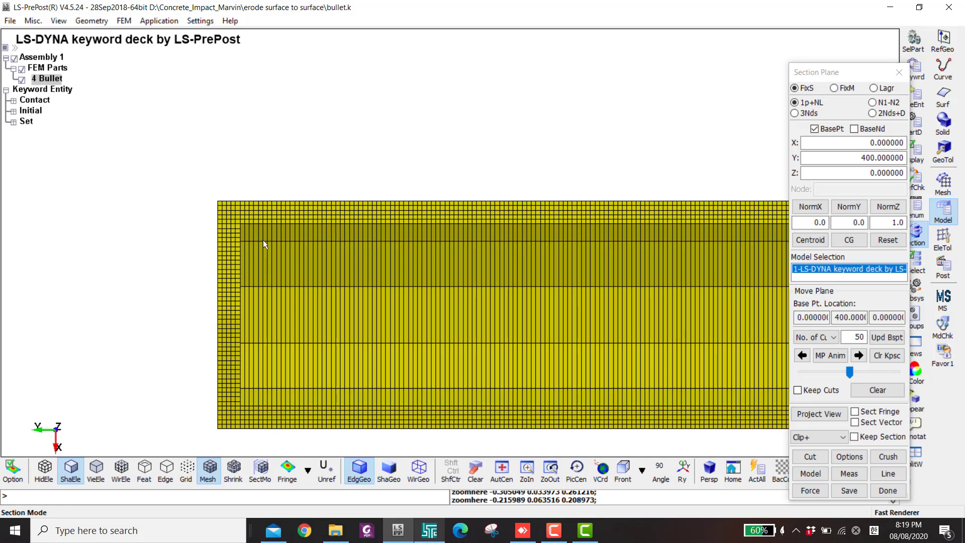
scroll(262, 241, down, 2)
- Orbit the bullet into an oblique 3-D view, move the Section Plane dialog aside, and open Solid tools
ctrl+drag(246, 326, 655, 233)
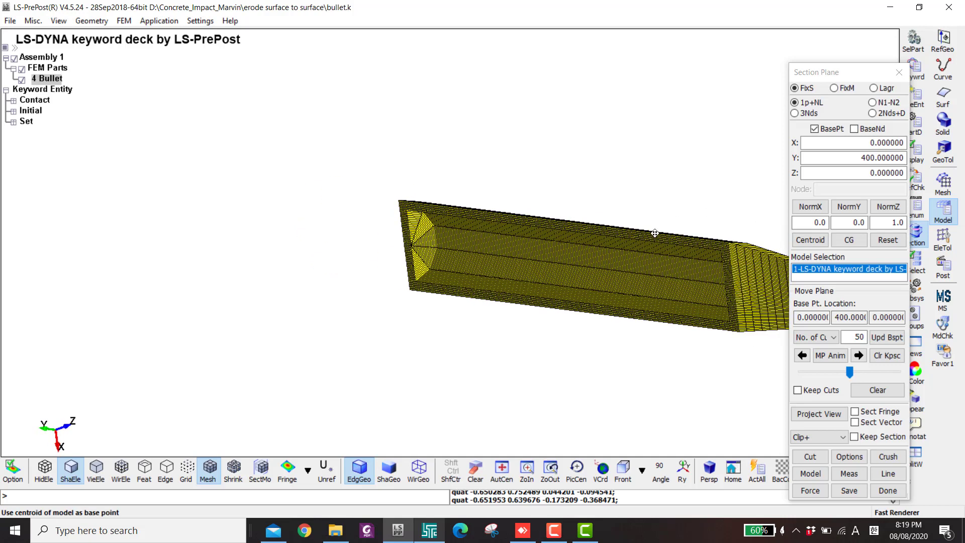
ctrl+middle_drag(655, 233, 528, 206)
drag(870, 78, 784, 61)
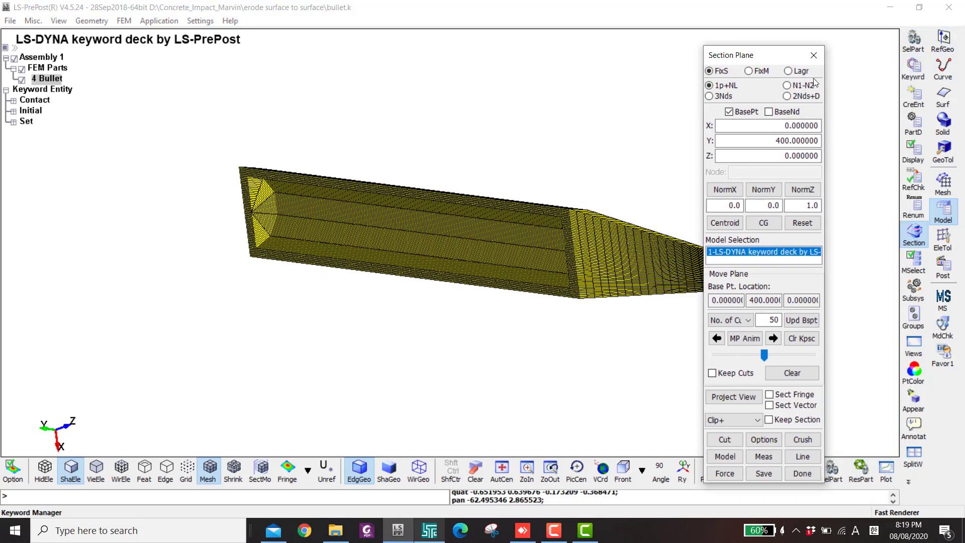
click(945, 130)
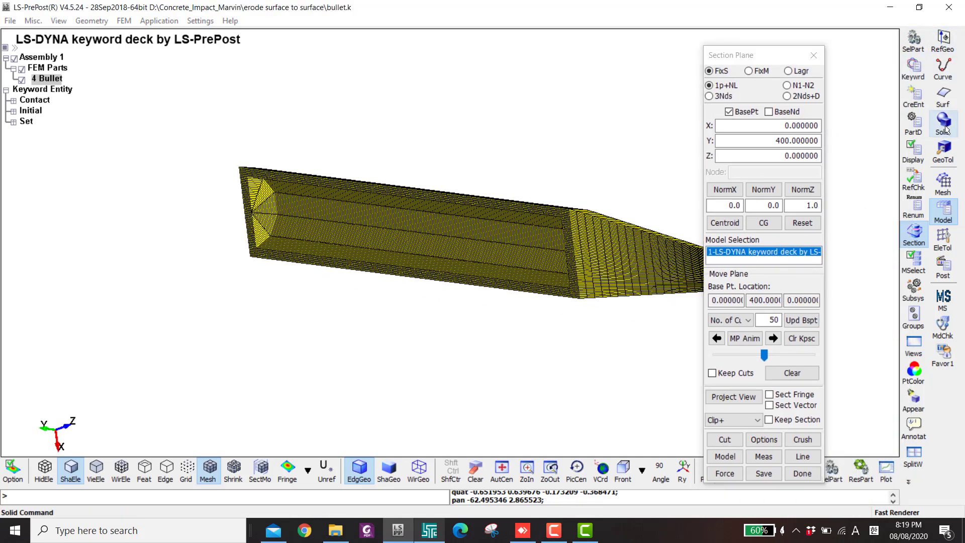
- Create a solid cone with Radius 1 = 10, Radius 2 = 50 and End Height 300
click(912, 98)
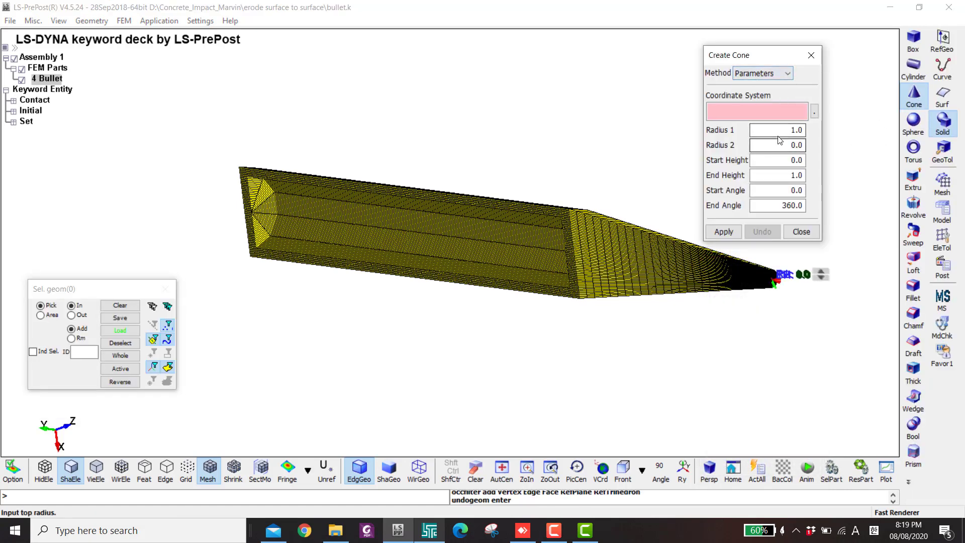
double_click(779, 131)
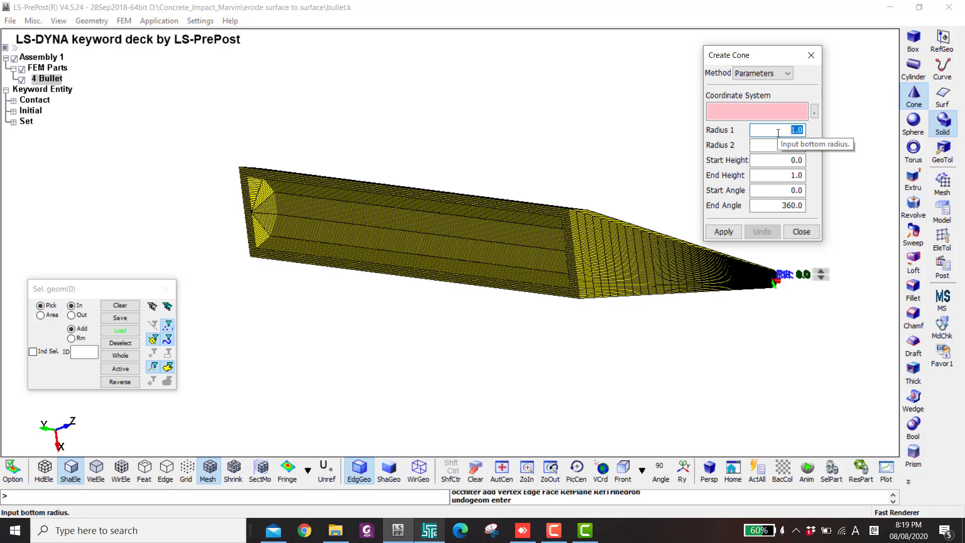
text(10)
key(Tab)
text(50)
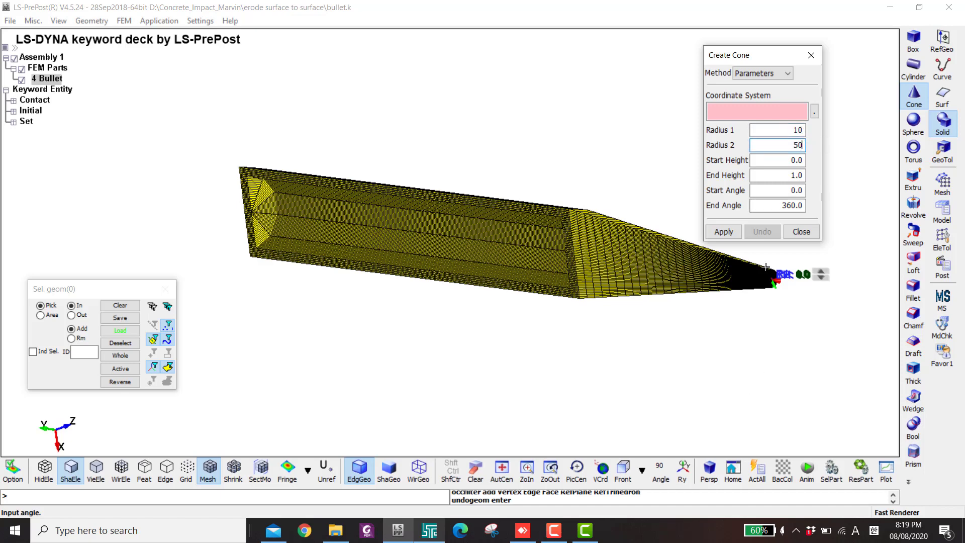
middle_drag(668, 283, 573, 307)
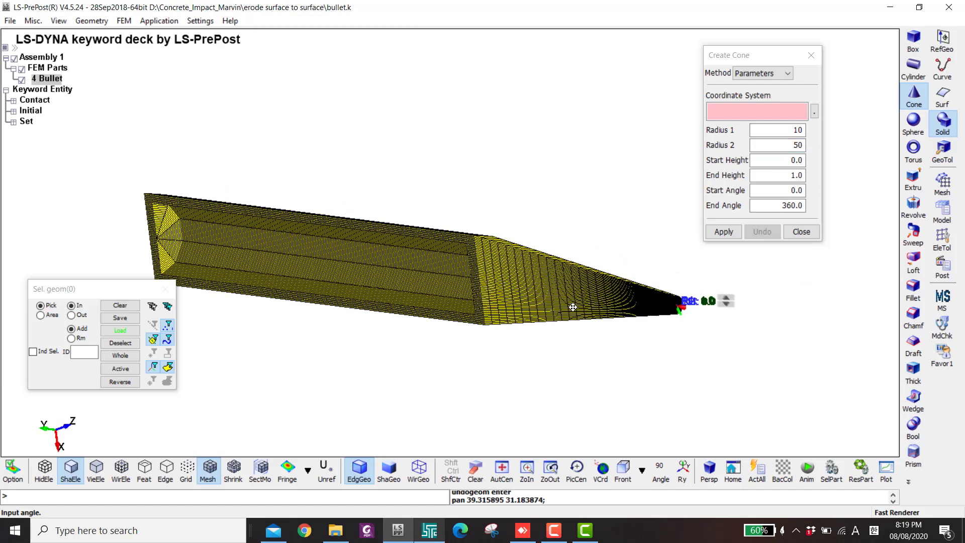
double_click(778, 177)
text(300)
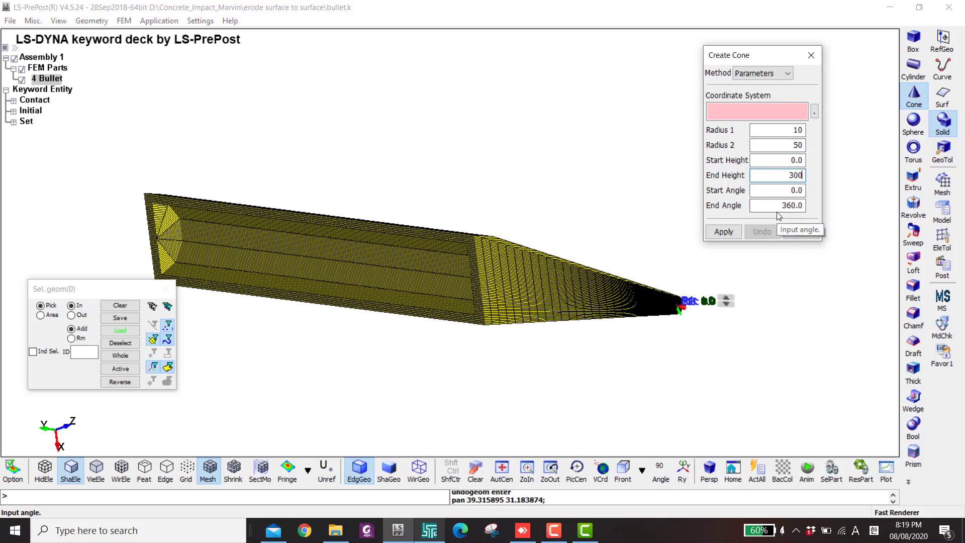
click(724, 232)
shift+middle_drag(649, 287, 596, 281)
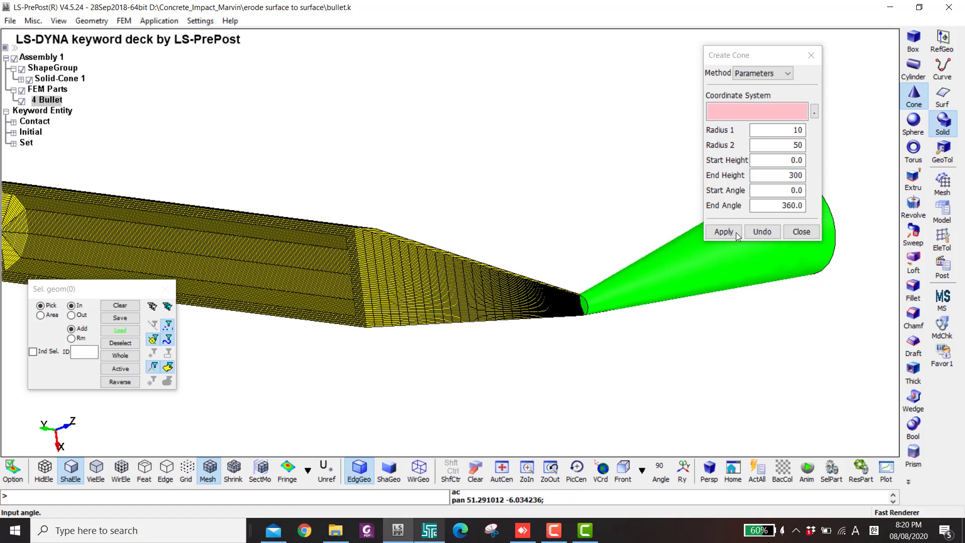
click(800, 230)
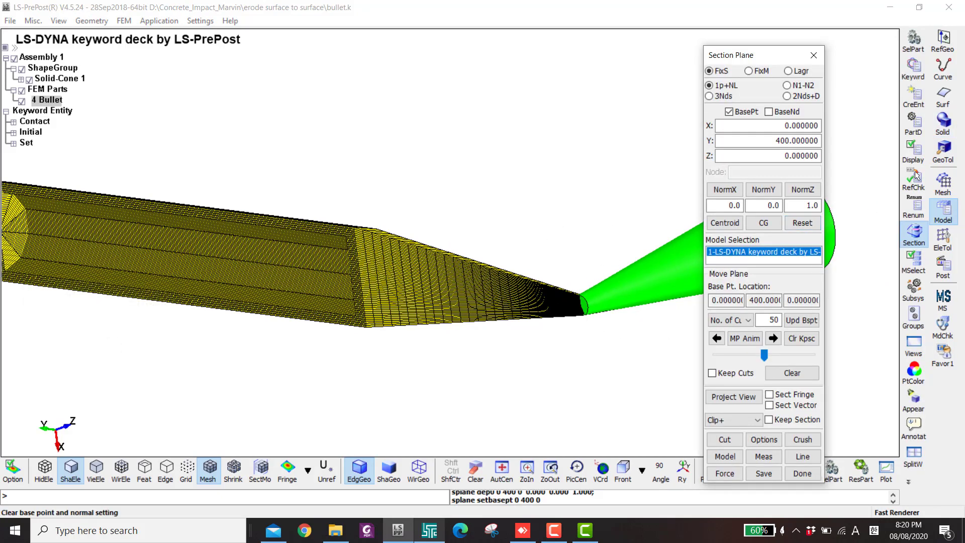
- In SolidM, set Elem Size to 5 and try automatic meshing of the cone
click(950, 183)
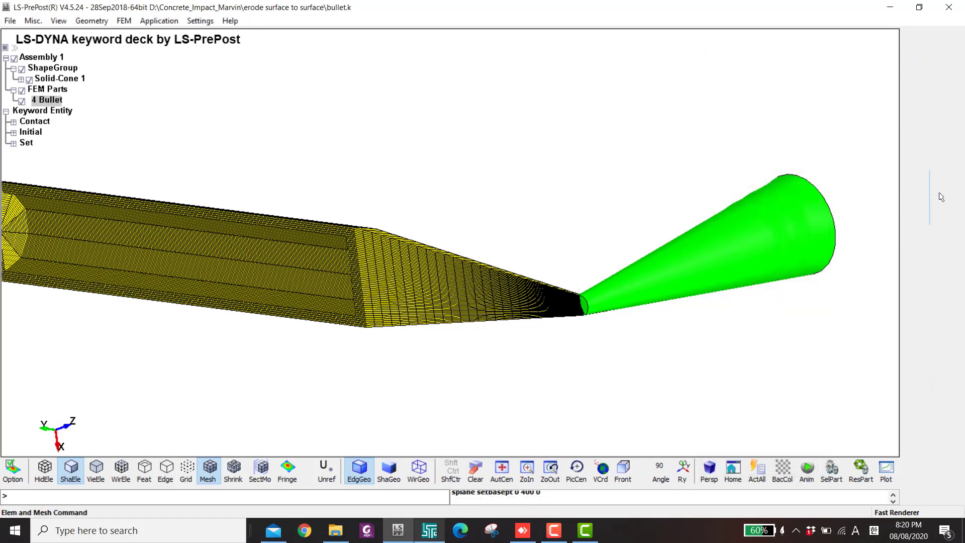
click(916, 106)
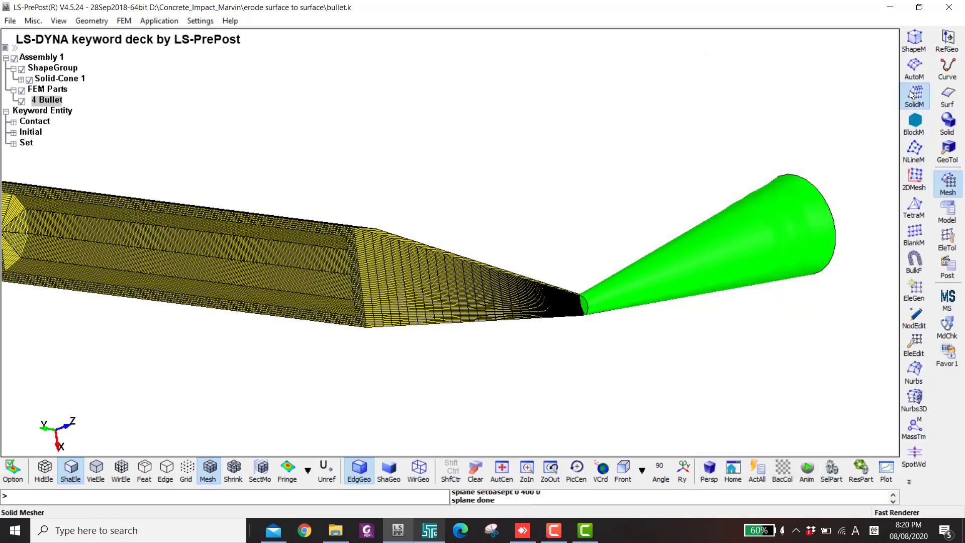
click(768, 206)
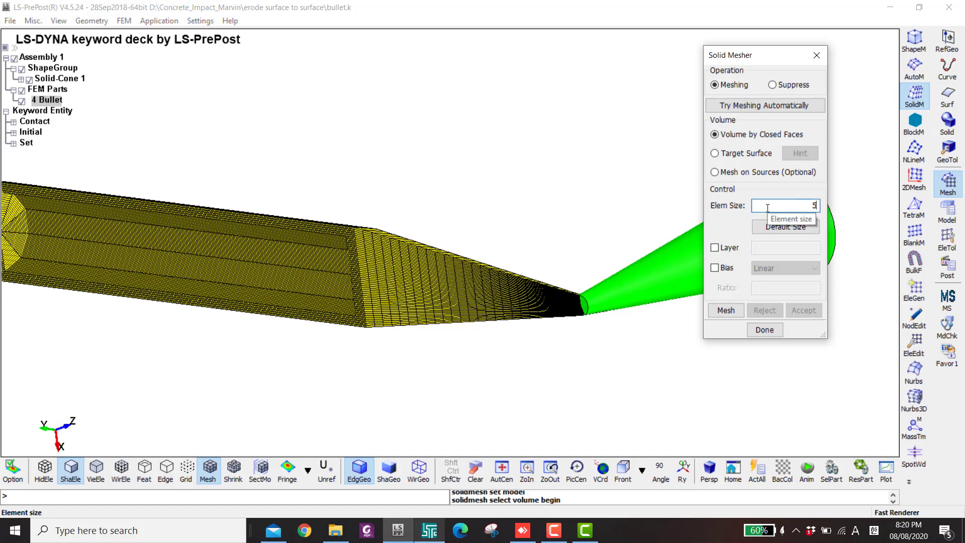
text(5)
click(761, 106)
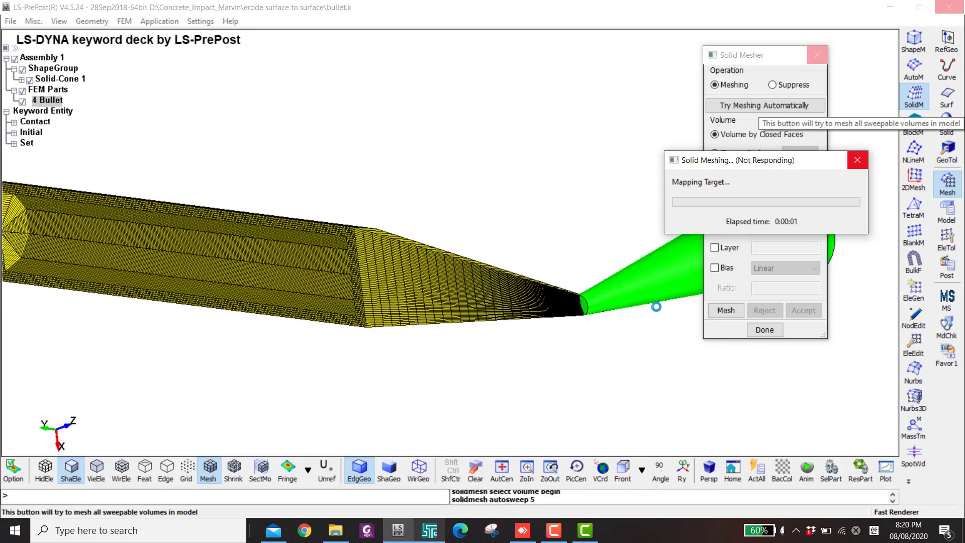
key(alt+Tab)
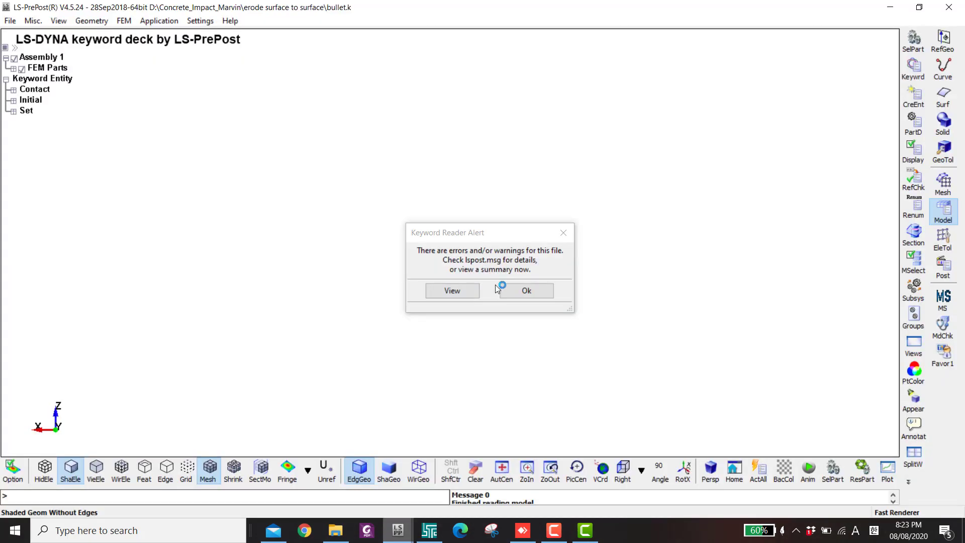
- Dismiss the errors report and close the bullet model and the older LS-PrePost V4.5
click(521, 289)
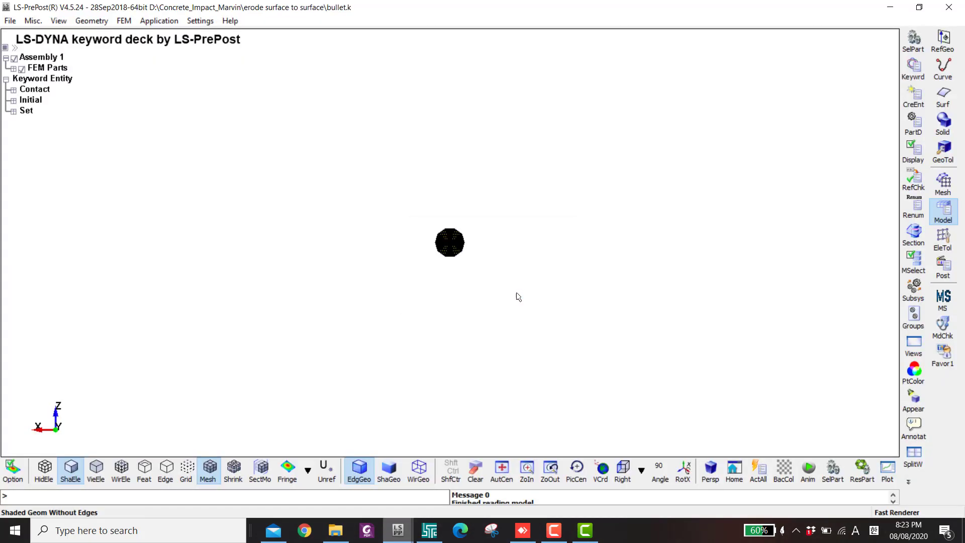
click(950, 8)
click(949, 7)
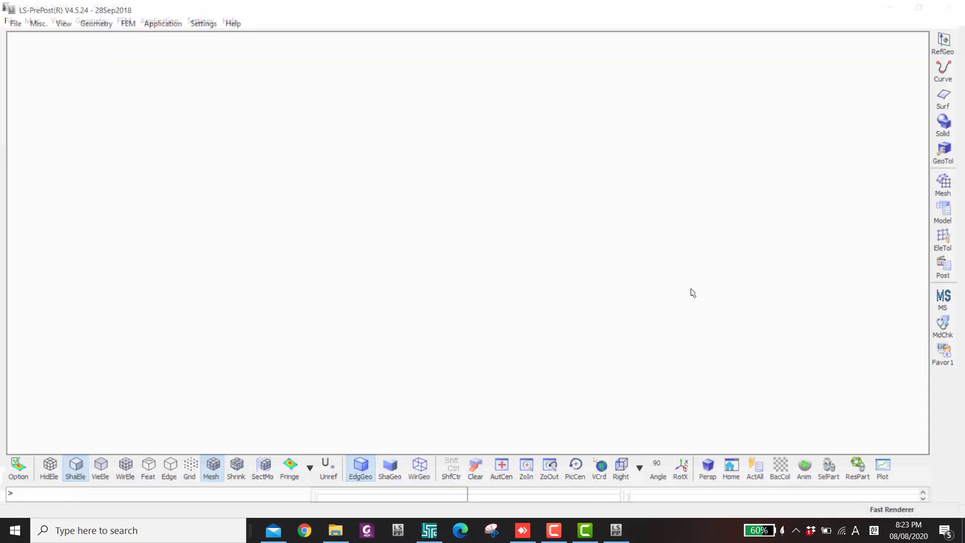
- Drag bullet.k from the erode surface to surface folder onto LS-PrePost 4.7
mouse_move(340, 534)
click(340, 500)
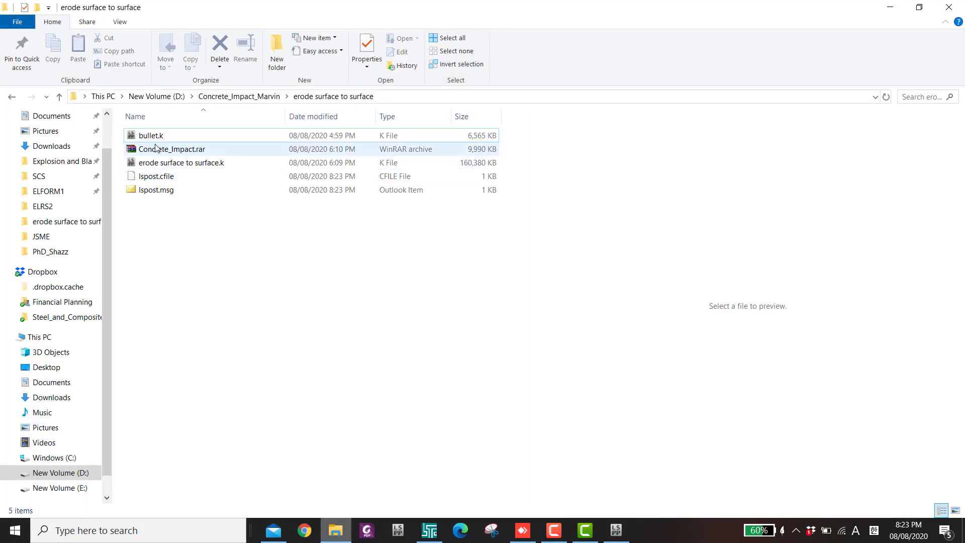
drag(150, 135, 568, 381)
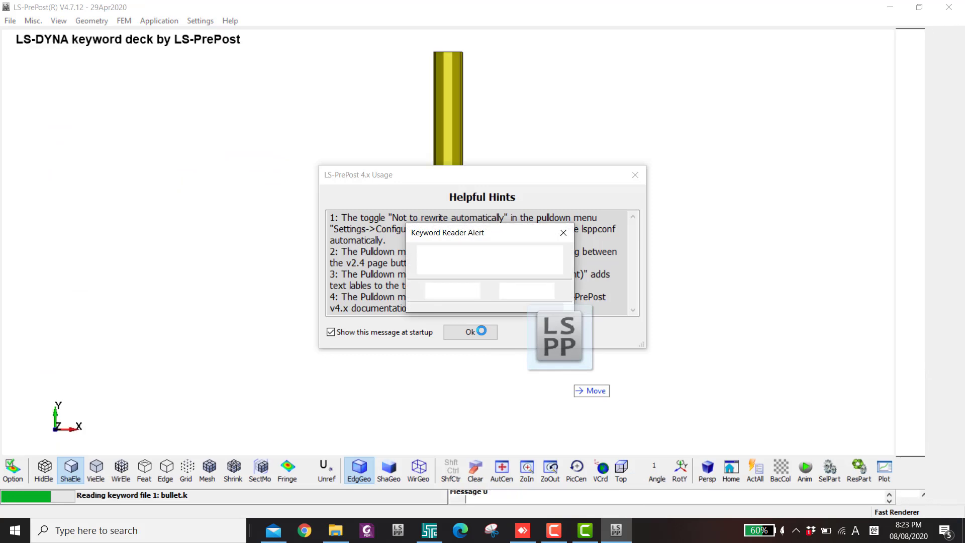
- Dismiss the hints and create Solid-Cone 1 with radii 10 and 50 and End Height 300
click(525, 291)
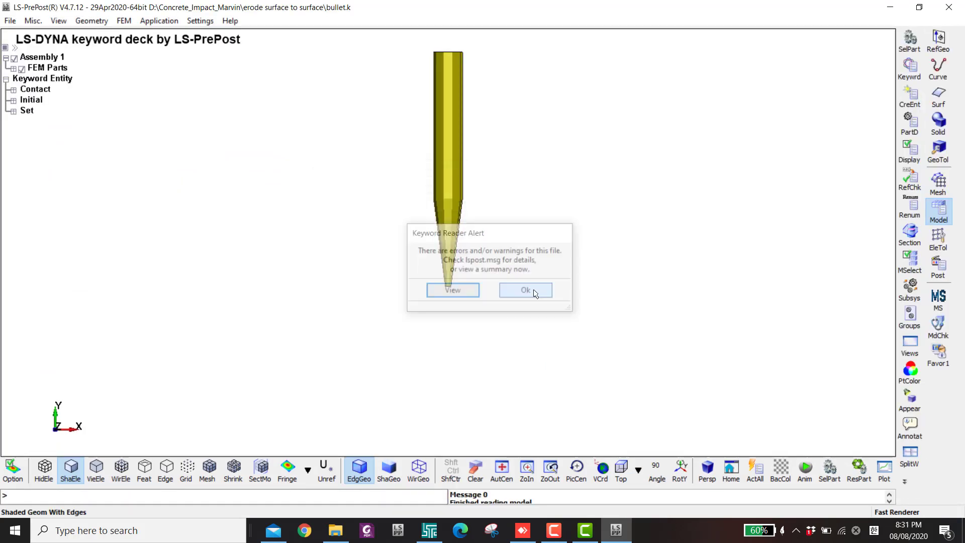
shift+middle_drag(463, 252, 444, 303)
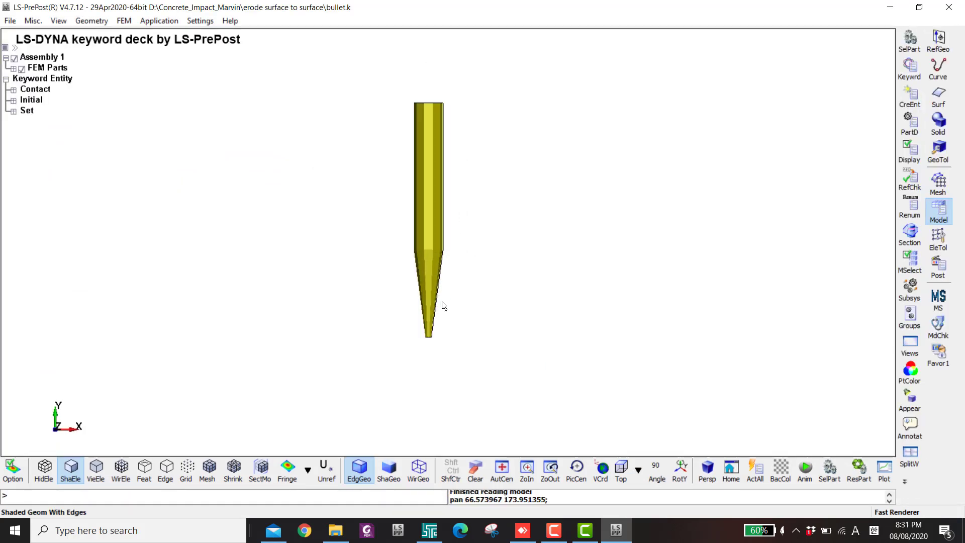
click(938, 126)
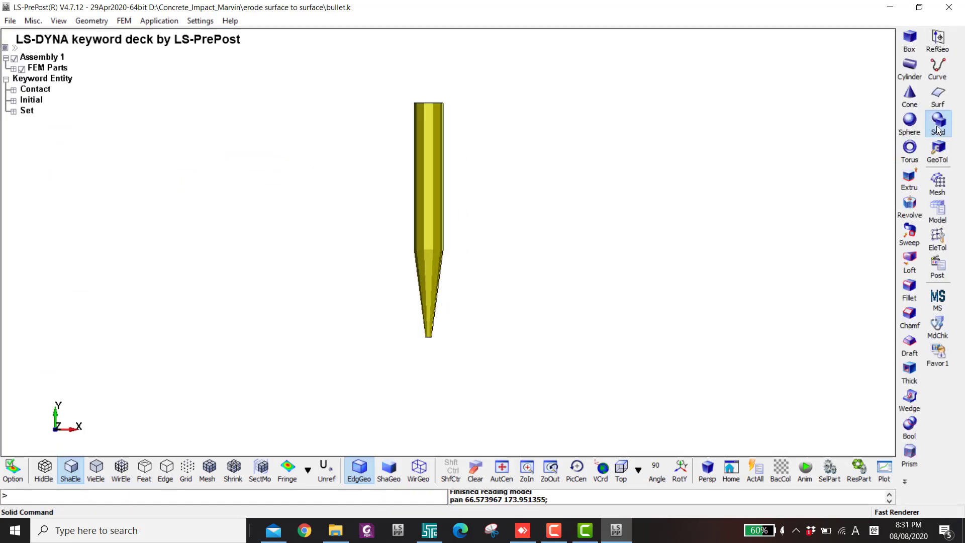
click(910, 95)
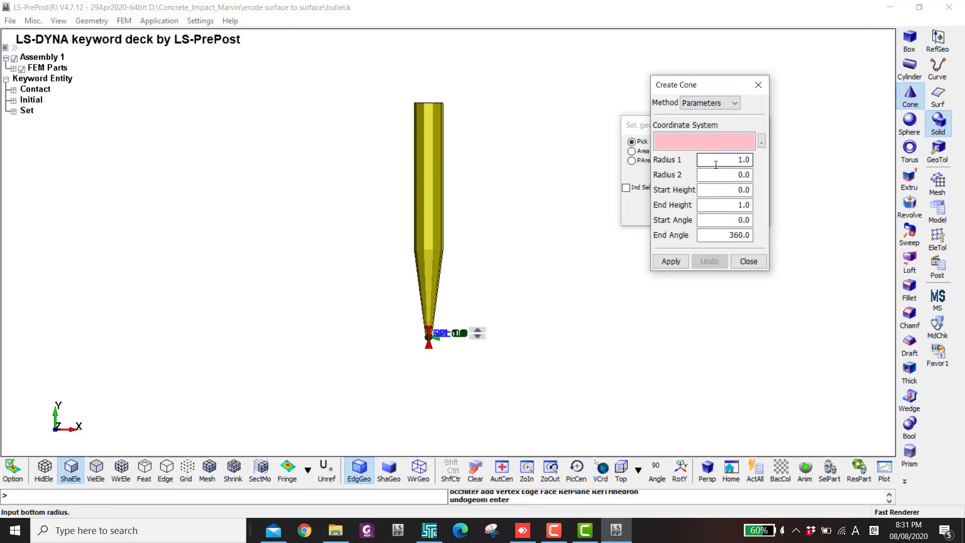
text(10)
key(Tab)
text(50)
key(Tab)
key(Tab)
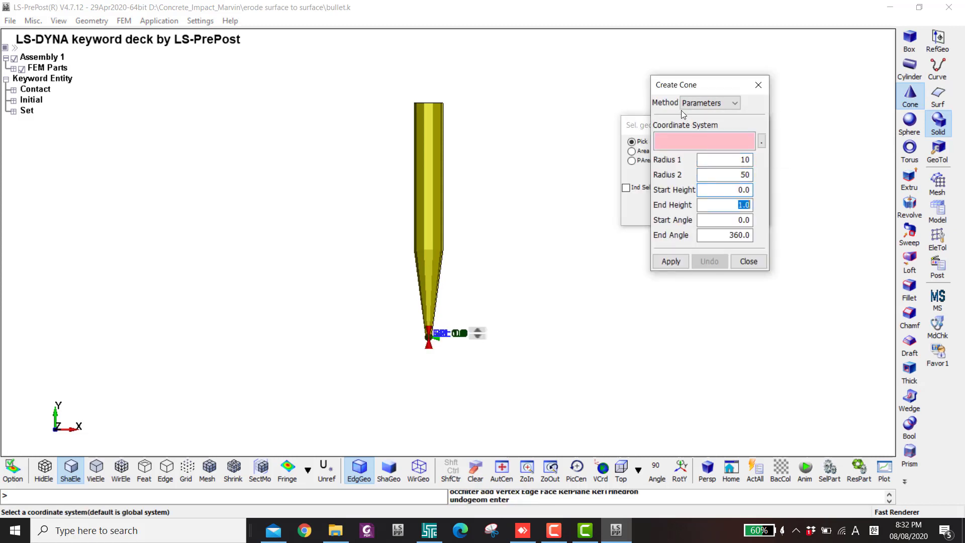
text(300)
click(672, 260)
click(747, 263)
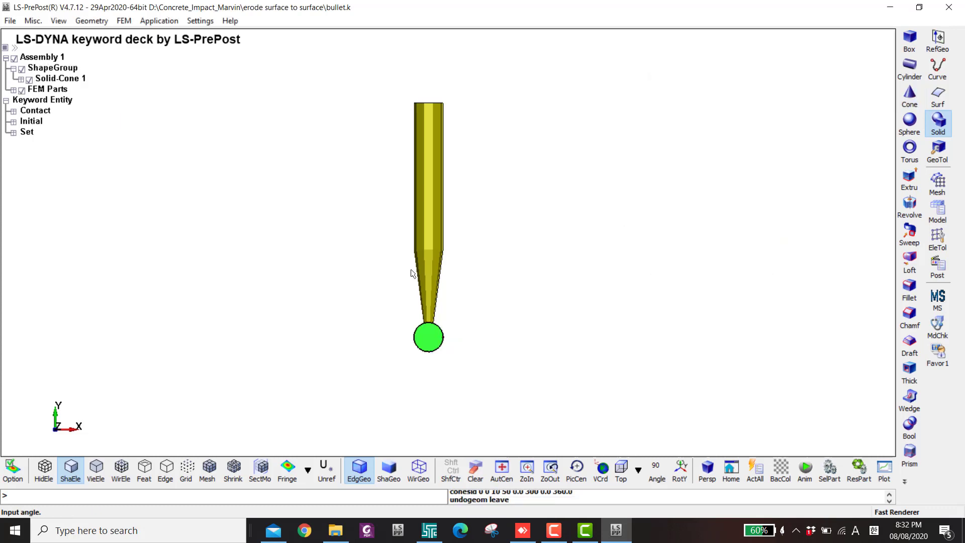
shift+drag(412, 274, 628, 226)
shift+drag(500, 228, 518, 100)
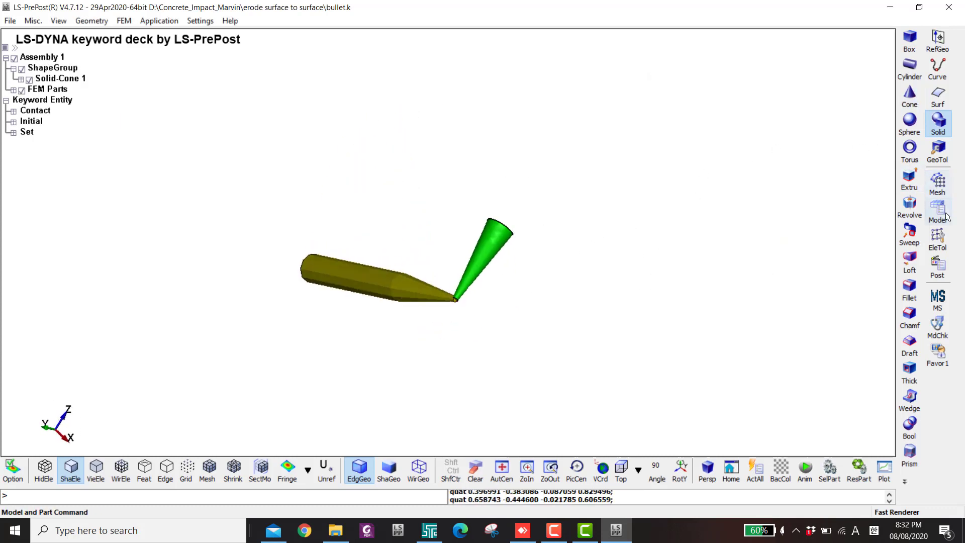
- In SolidM, pick the cone as the volume and its small end face as the target surface
click(937, 184)
click(915, 102)
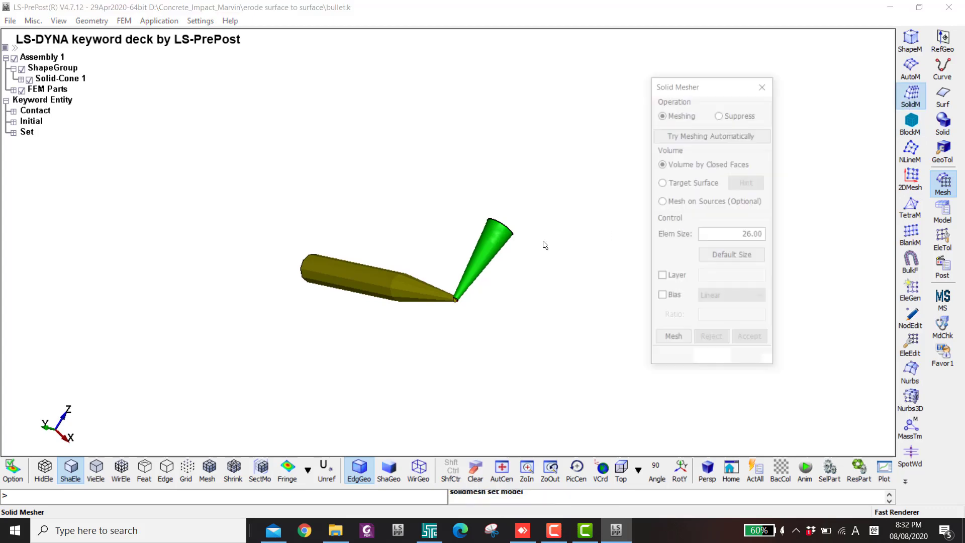
scroll(487, 252, up, 6)
click(478, 261)
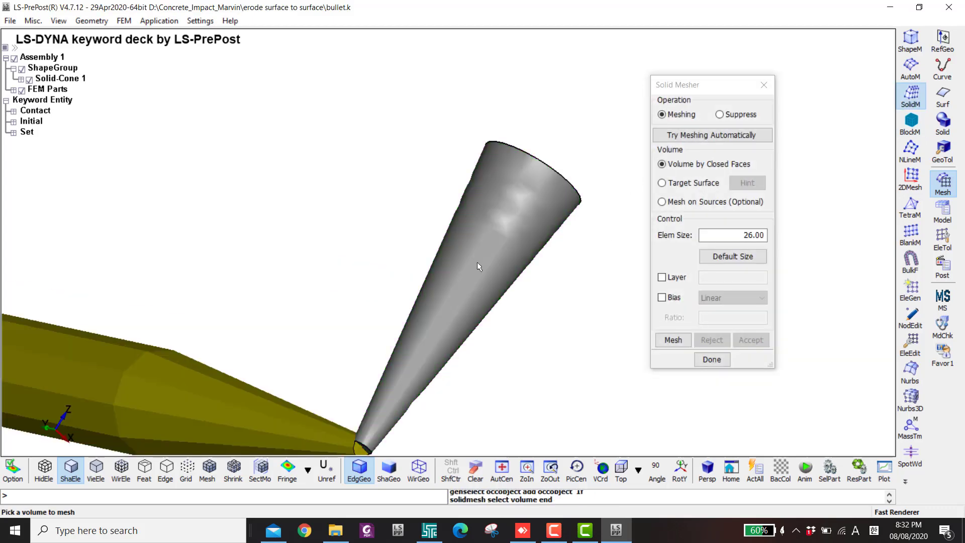
scroll(478, 262, down, 2)
shift+drag(478, 261, 479, 282)
scroll(479, 282, up, 4)
click(706, 187)
scroll(423, 301, up, 4)
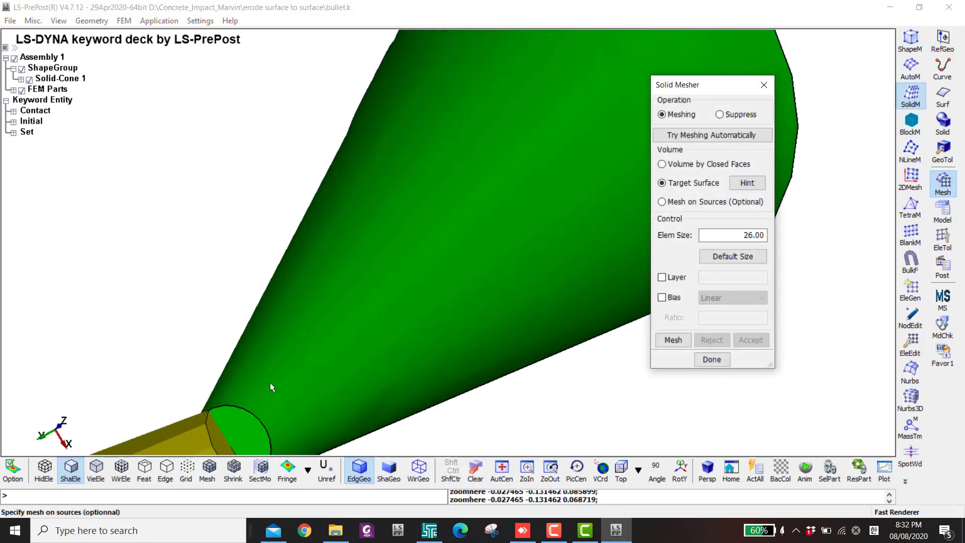
shift+right_drag(270, 383, 367, 274)
click(337, 325)
- Mesh the cone with element size 5 and accept the generated mesh
click(705, 236)
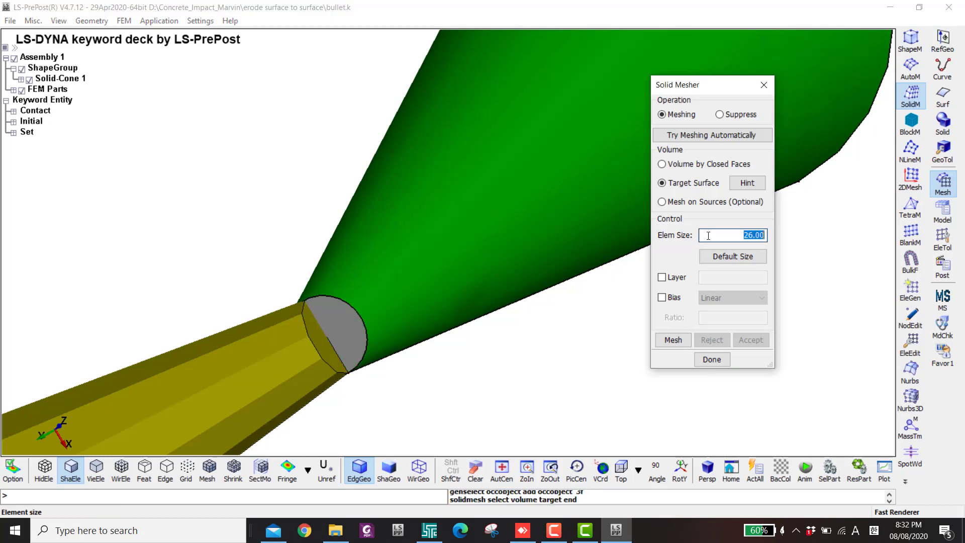
click(673, 340)
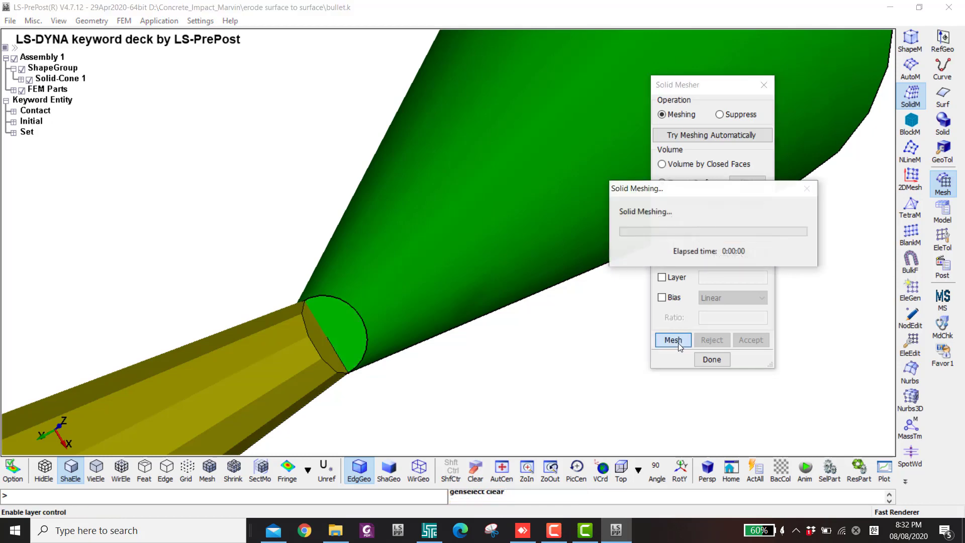
scroll(445, 268, down, 4)
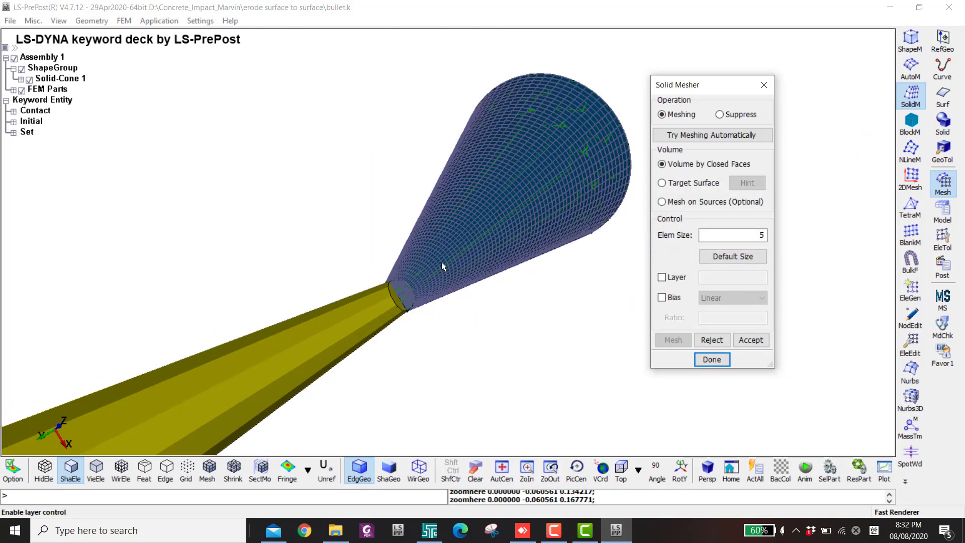
scroll(443, 269, up, 4)
scroll(443, 279, down, 4)
shift+drag(479, 164, 507, 132)
scroll(506, 129, up, 5)
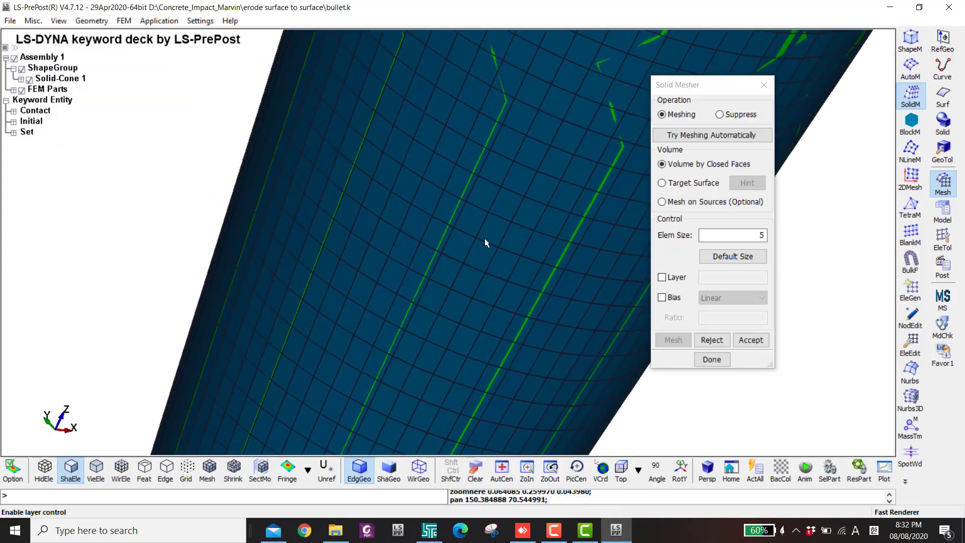
scroll(480, 231, up, 4)
scroll(383, 254, down, 4)
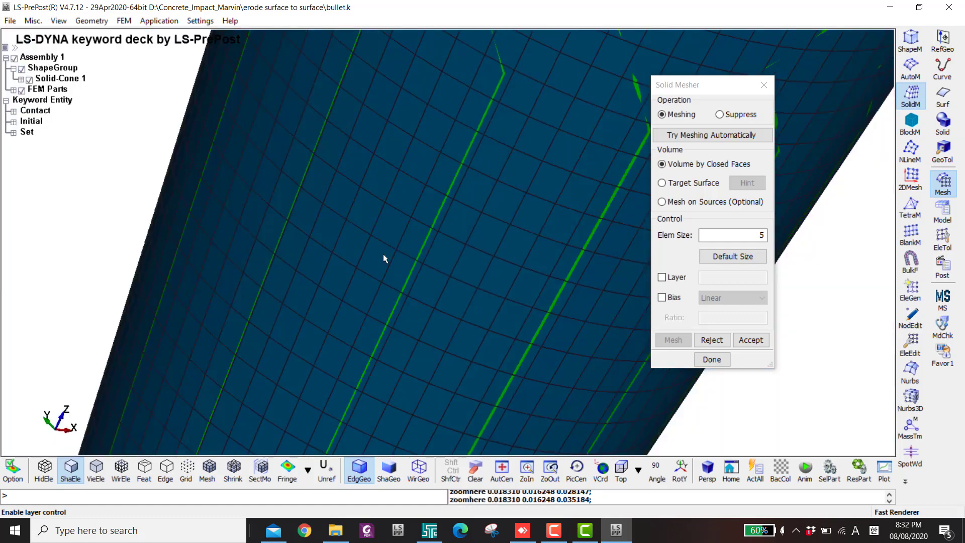
scroll(442, 191, down, 4)
shift+middle_drag(383, 255, 481, 122)
scroll(480, 127, down, 3)
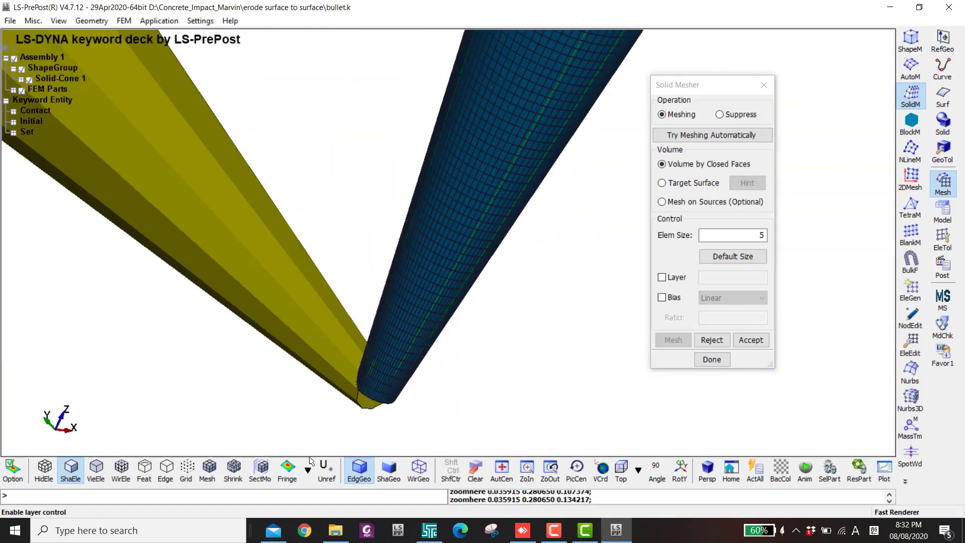
click(751, 340)
- Show mesh lines on all parts, hide the cone geometry, and expand the FEM parts list
click(208, 470)
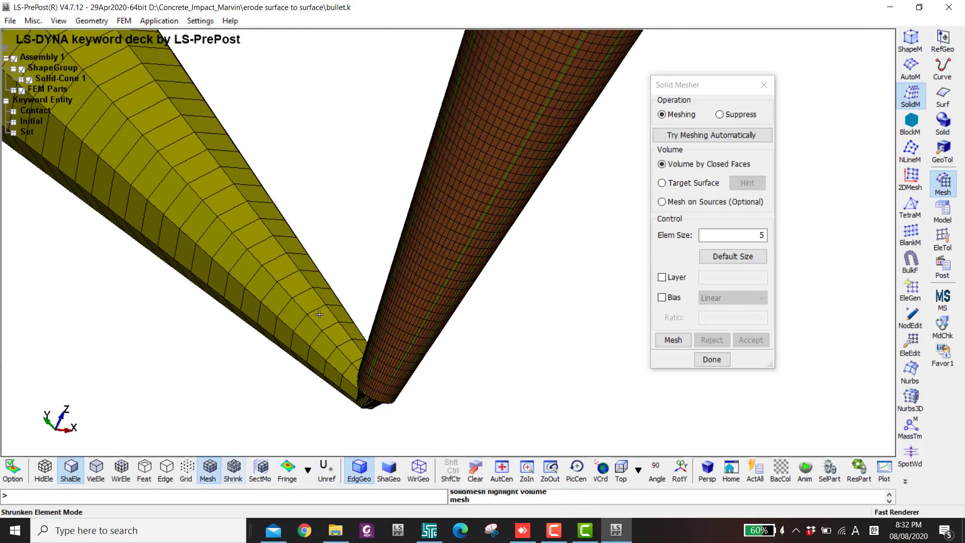
scroll(305, 309, down, 2)
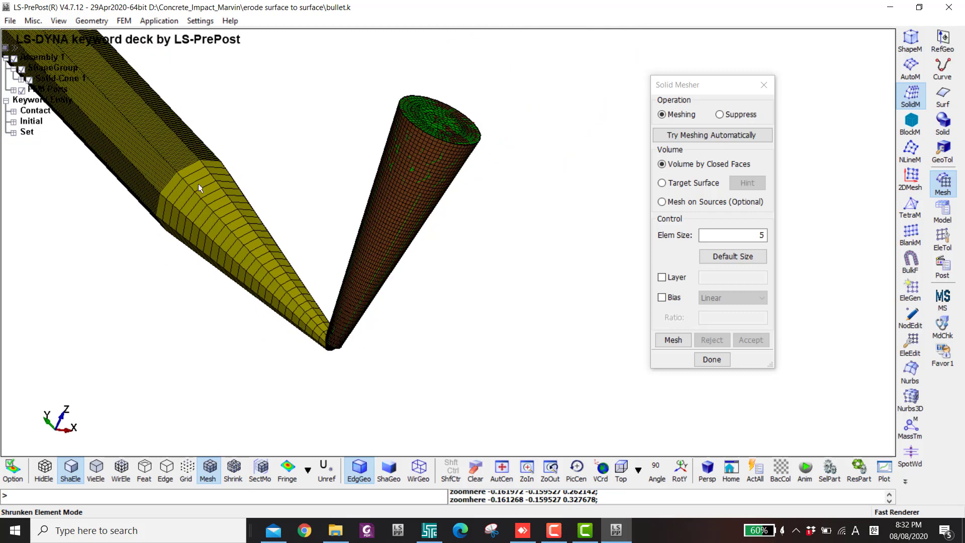
scroll(345, 336, up, 1)
shift+middle_drag(373, 239, 414, 268)
shift+middle_drag(211, 237, 410, 318)
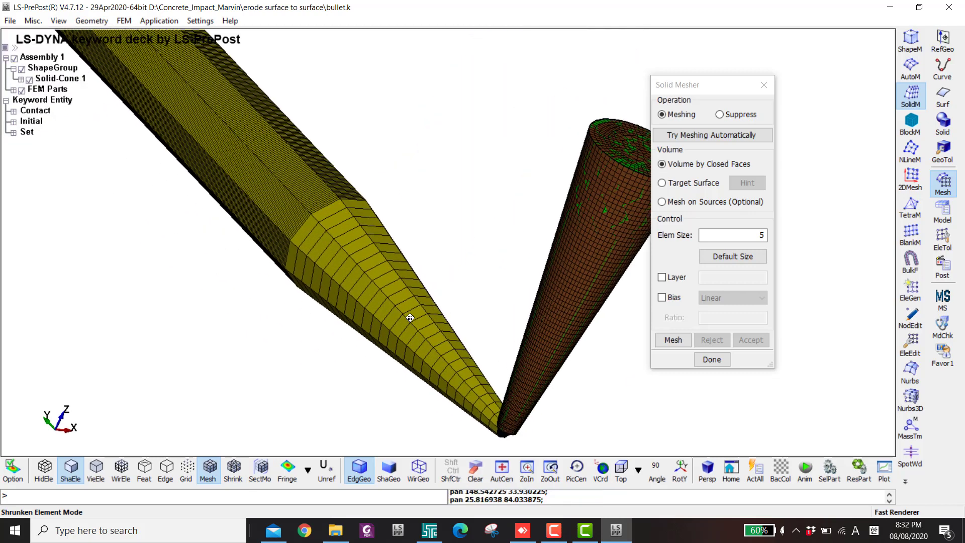
click(29, 80)
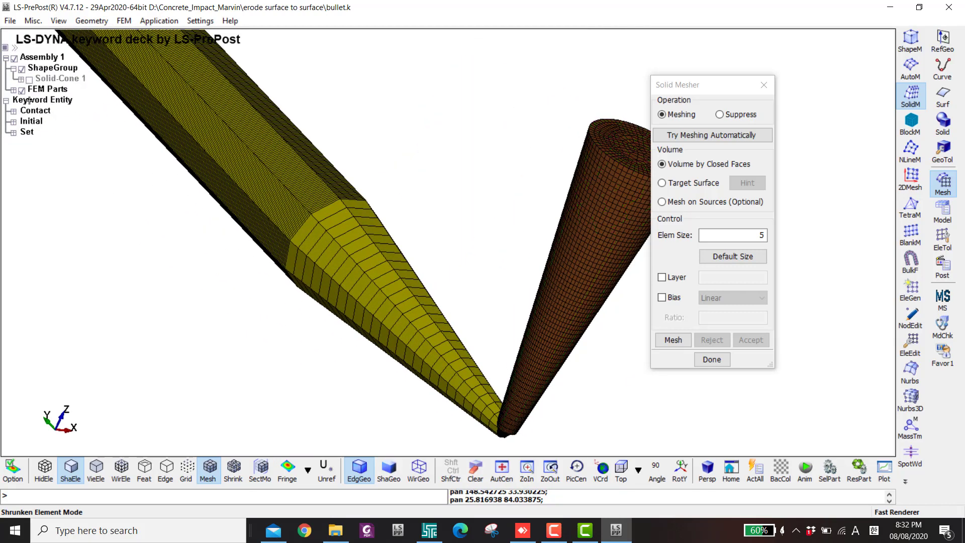
click(14, 90)
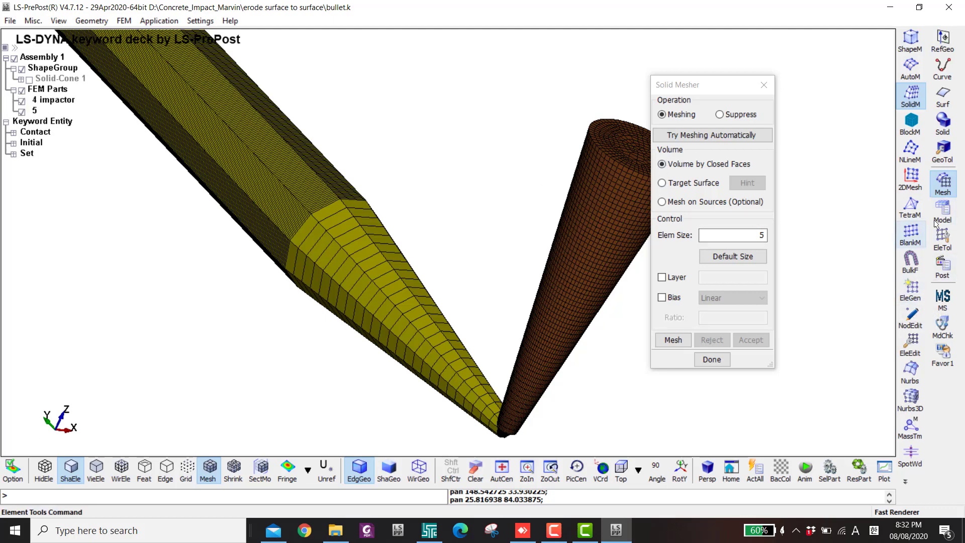
click(947, 242)
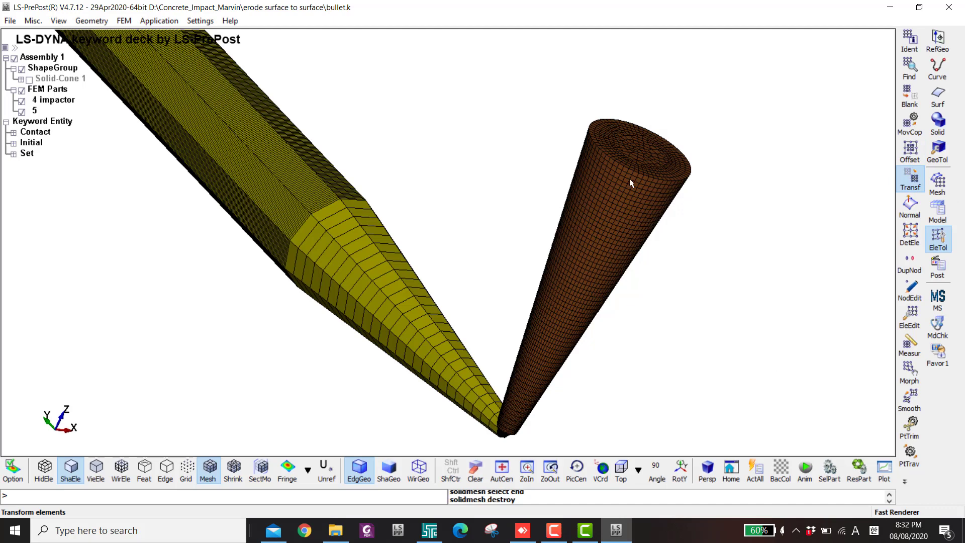
- Set up a Transform rotation about the X axis by 90 degrees with origin 0
click(732, 207)
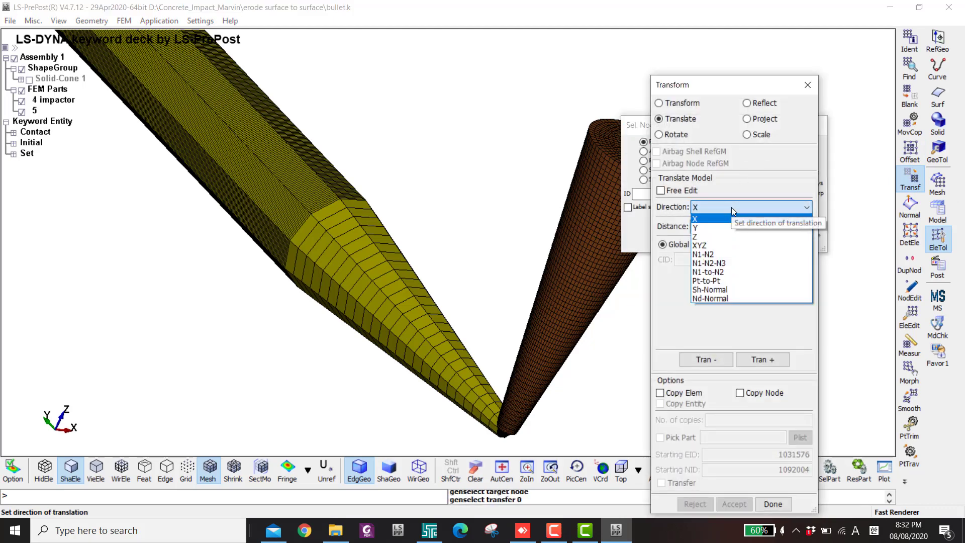
click(731, 207)
click(676, 135)
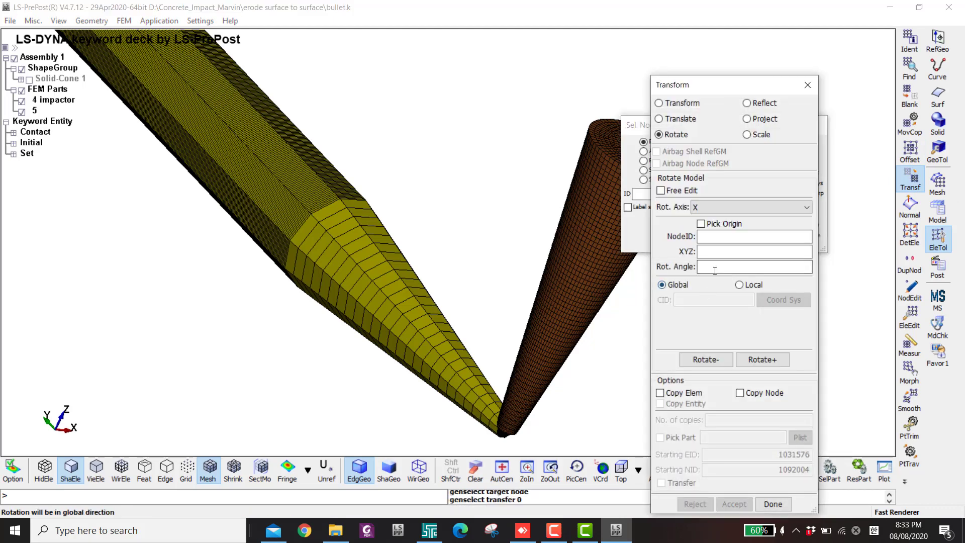
click(714, 250)
text(0,0,0)
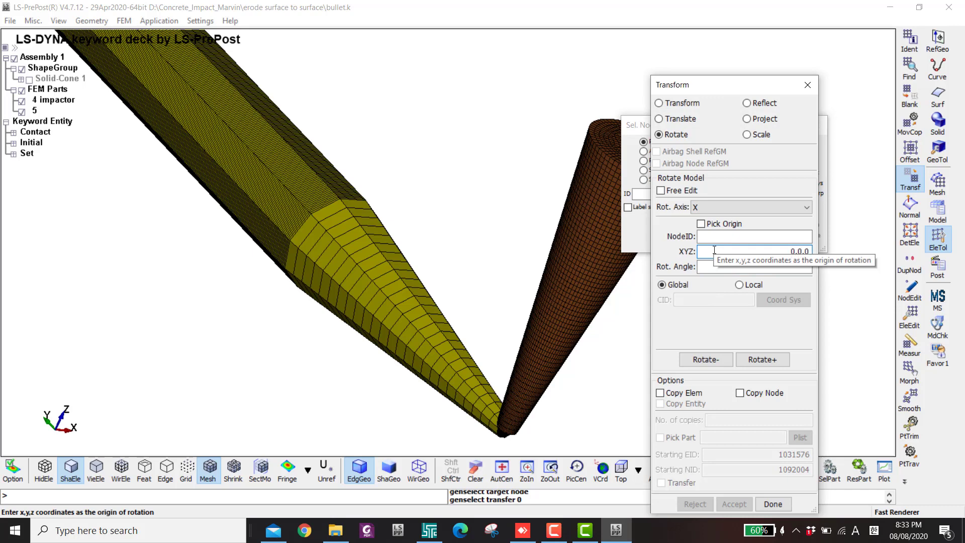
click(709, 265)
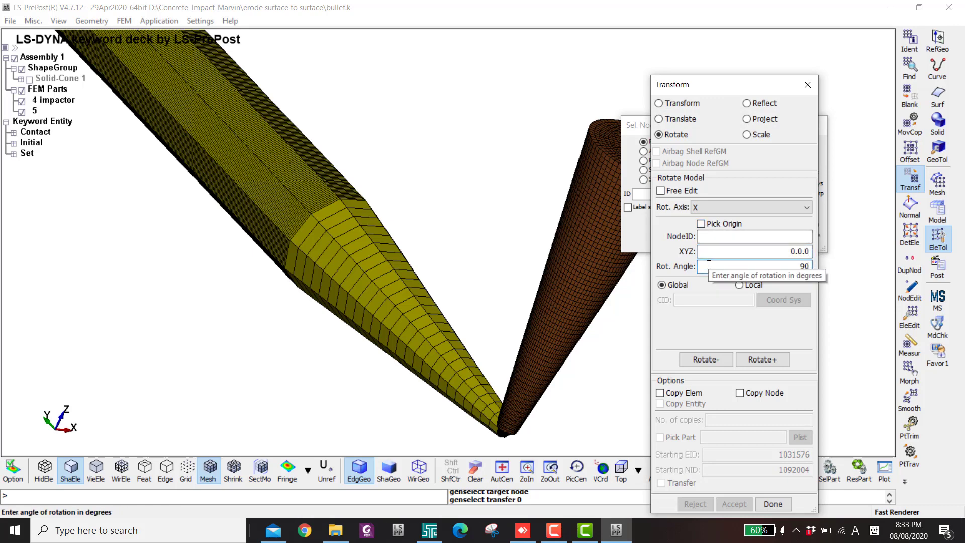
key(shift+Tab)
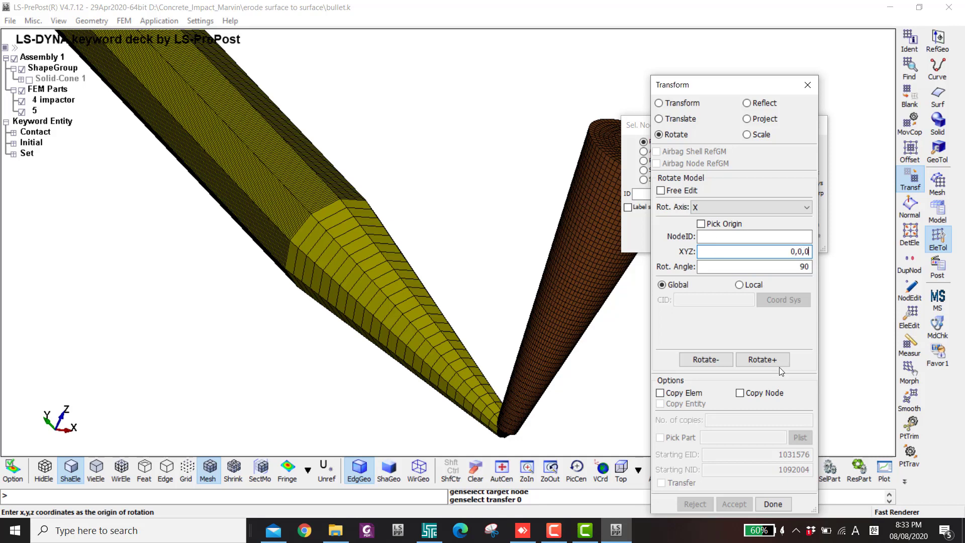
scroll(498, 266, up, 5)
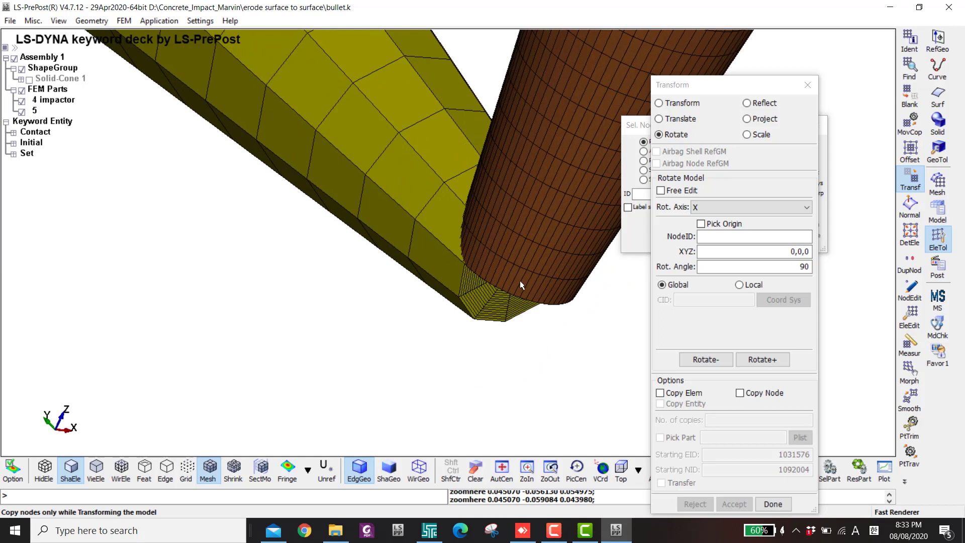
scroll(519, 281, down, 3)
shift+middle_drag(518, 227, 509, 291)
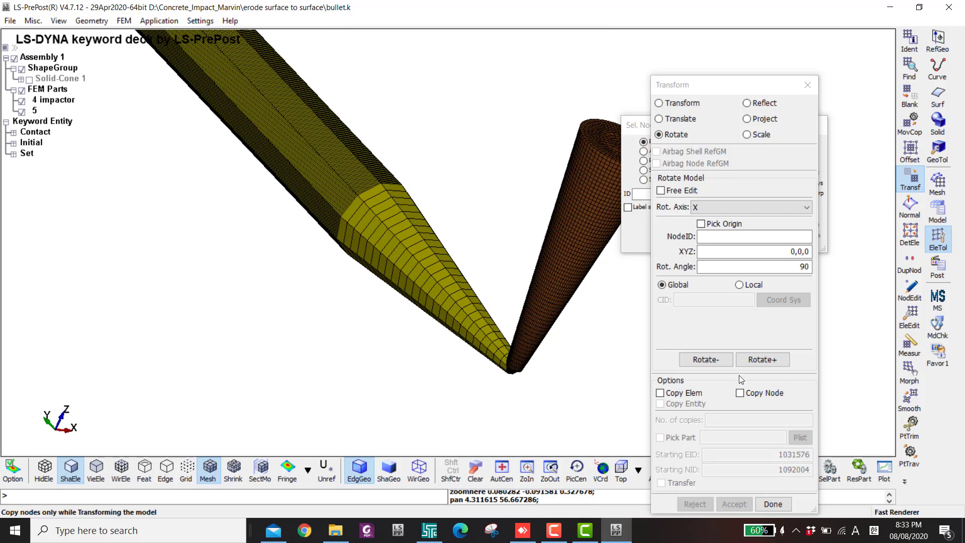
- Select part 5's nodes ByPart, rotate the cone −90° about X, and accept
click(719, 360)
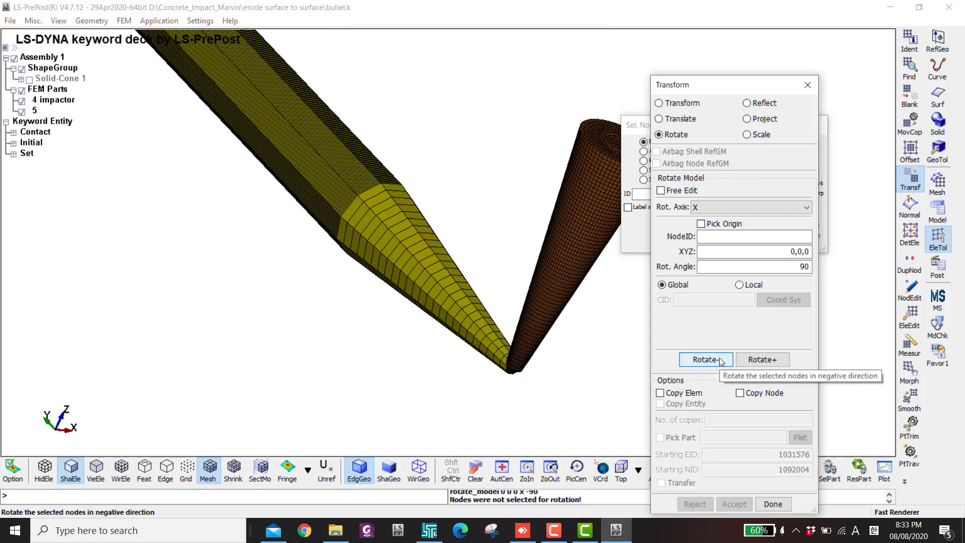
click(633, 232)
drag(692, 125, 375, 63)
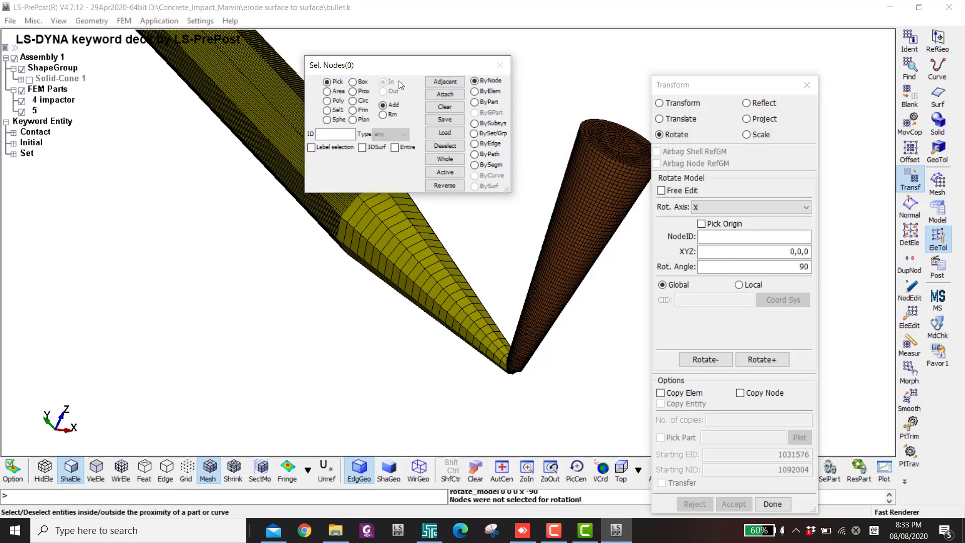
click(481, 104)
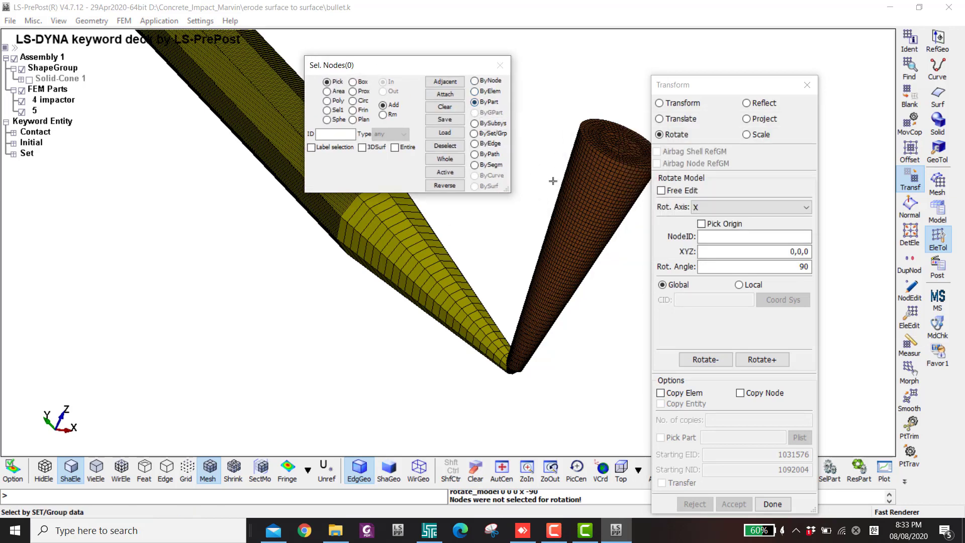
click(580, 190)
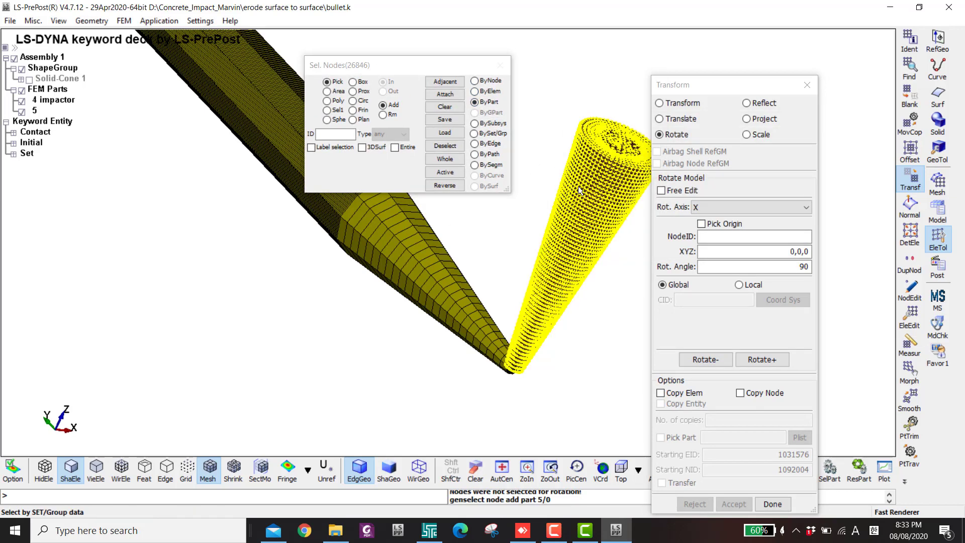
click(698, 360)
click(734, 505)
scroll(414, 255, up, 5)
scroll(415, 255, down, 3)
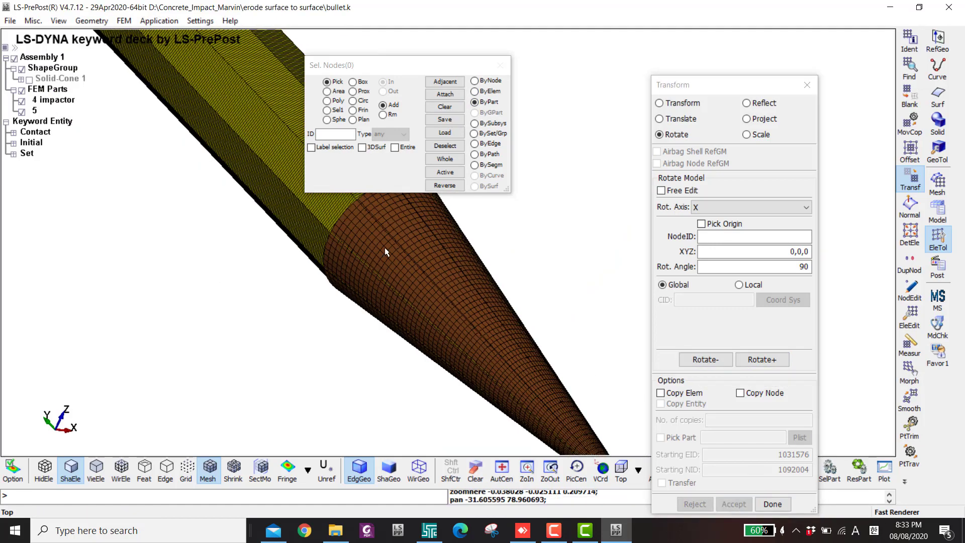
shift+drag(604, 254, 422, 265)
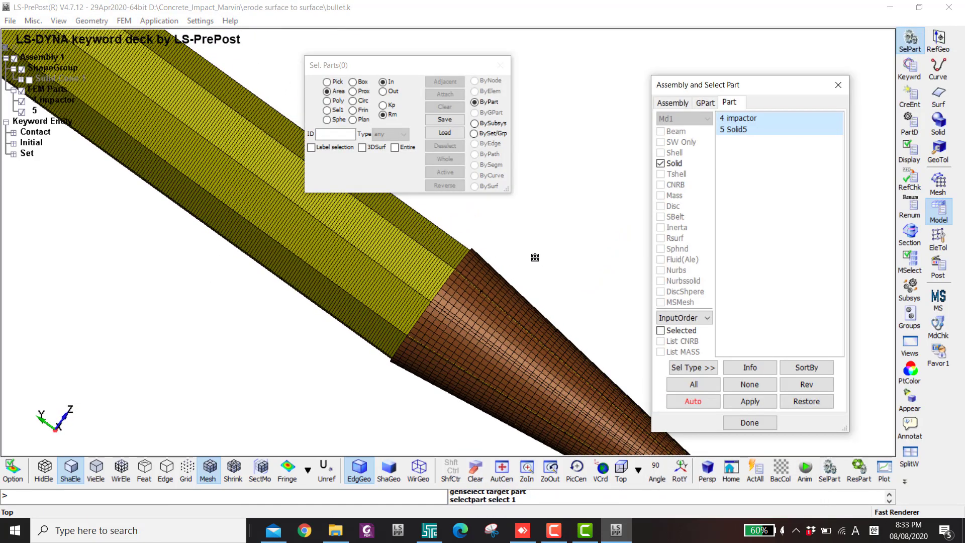
- Hide the impactor (part 4) so only the cone shows, then go to Mesh > EleGen
click(359, 251)
scroll(360, 252, down, 3)
shift+drag(611, 238, 471, 291)
scroll(388, 335, up, 6)
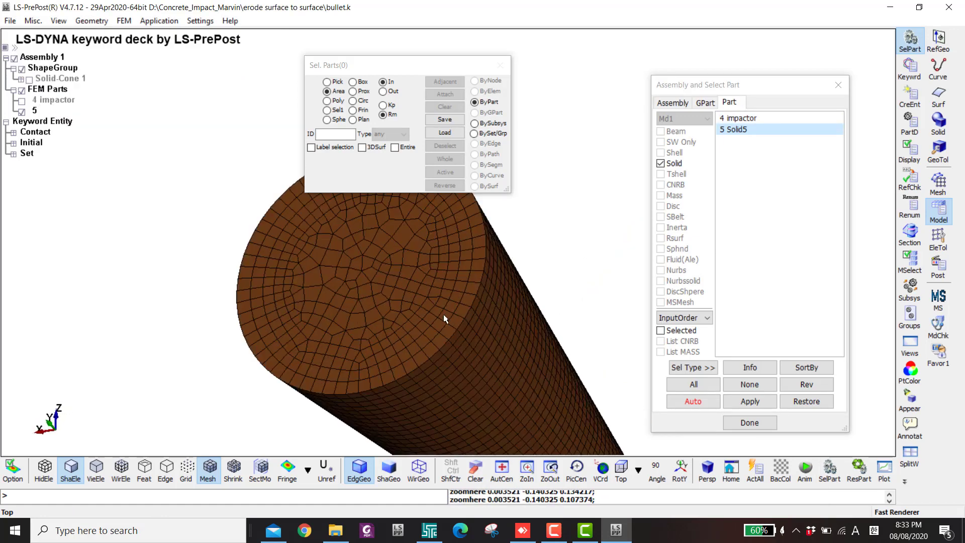
click(939, 239)
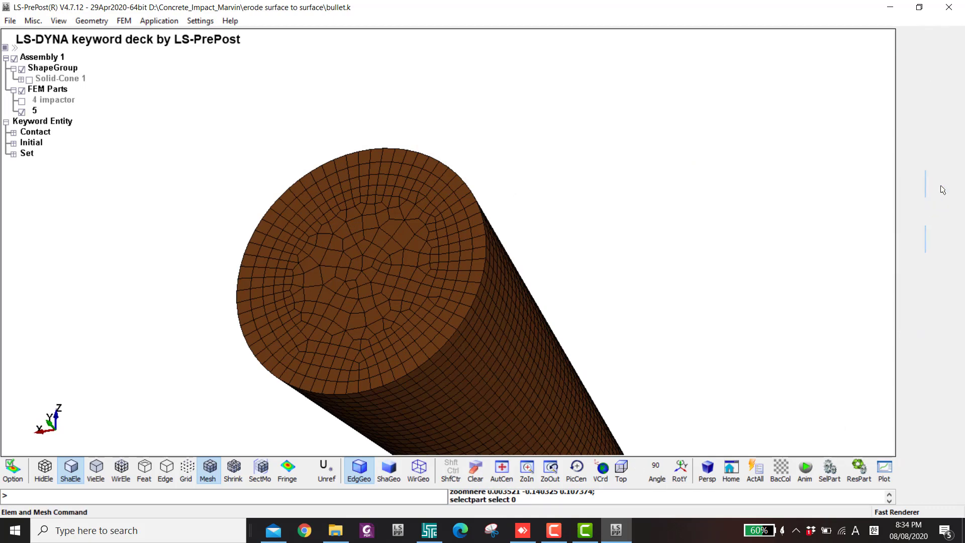
click(938, 183)
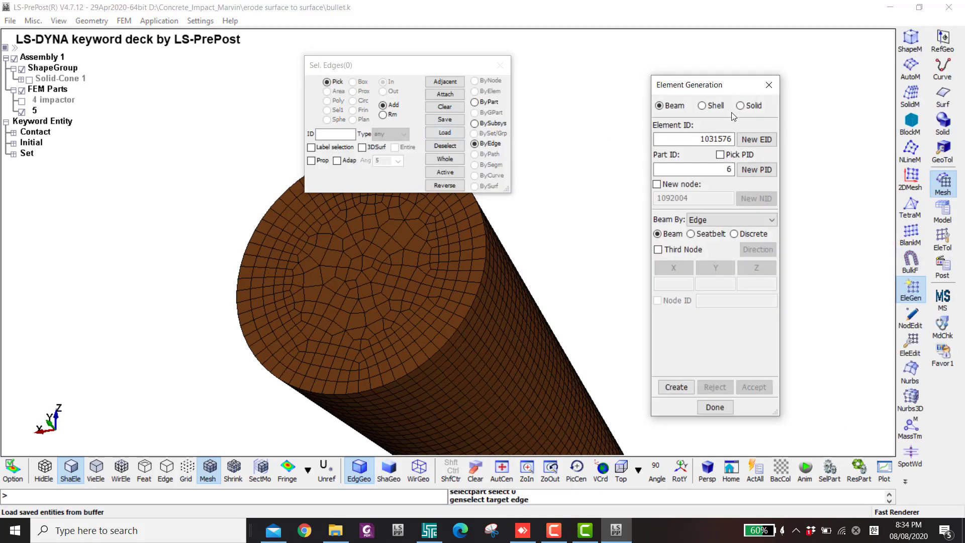
- Set up Solid_Face_Drag with thickness 12, 1 segment, direction +Y (0,1,0)
click(741, 106)
click(770, 220)
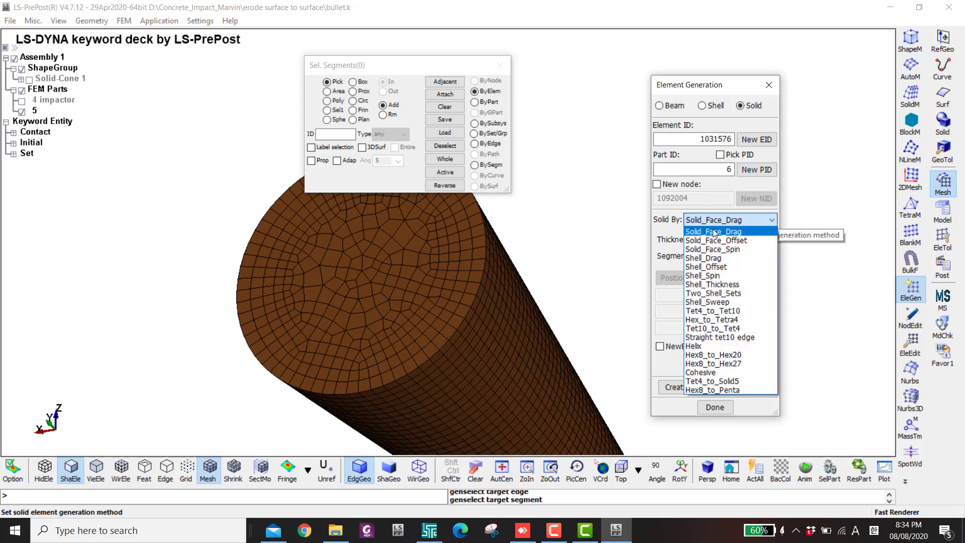
click(715, 234)
text(12)
key(Tab)
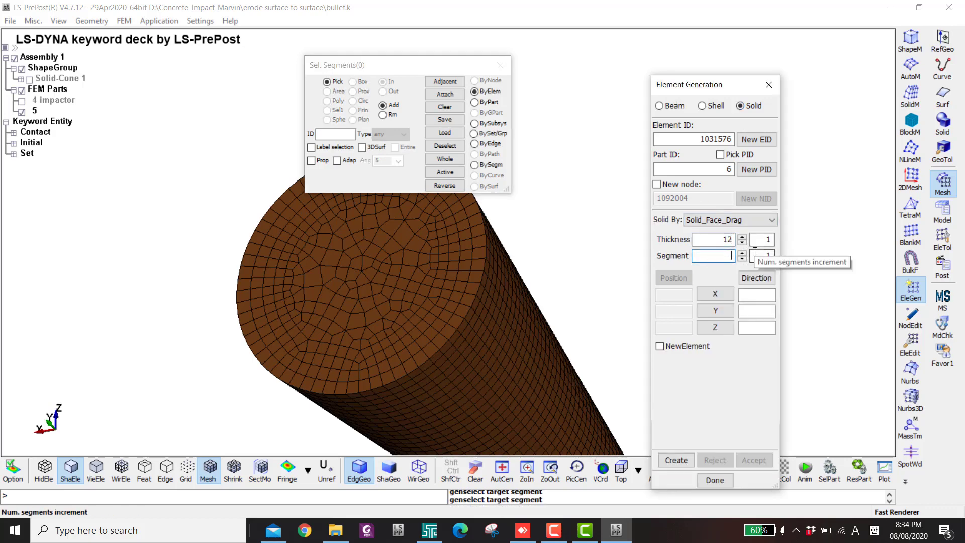
click(743, 253)
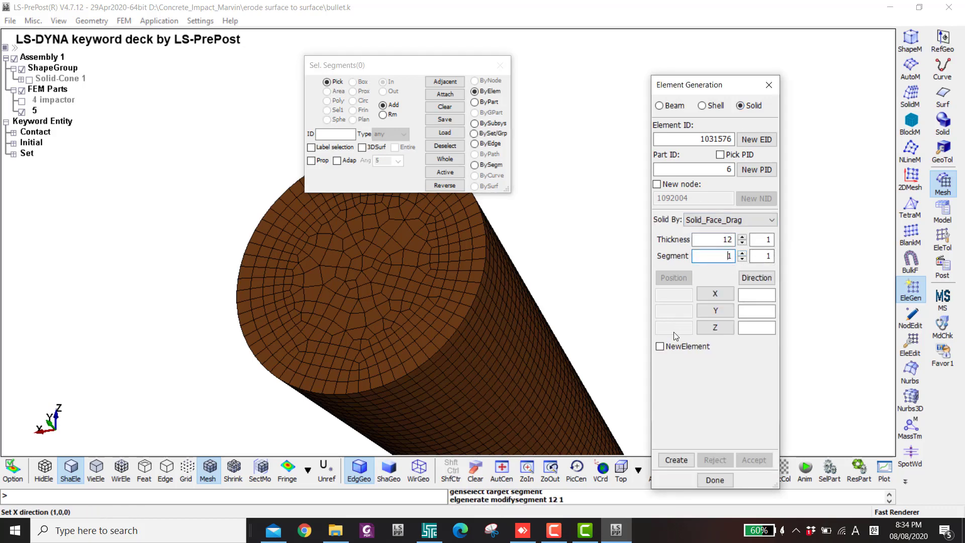
click(720, 309)
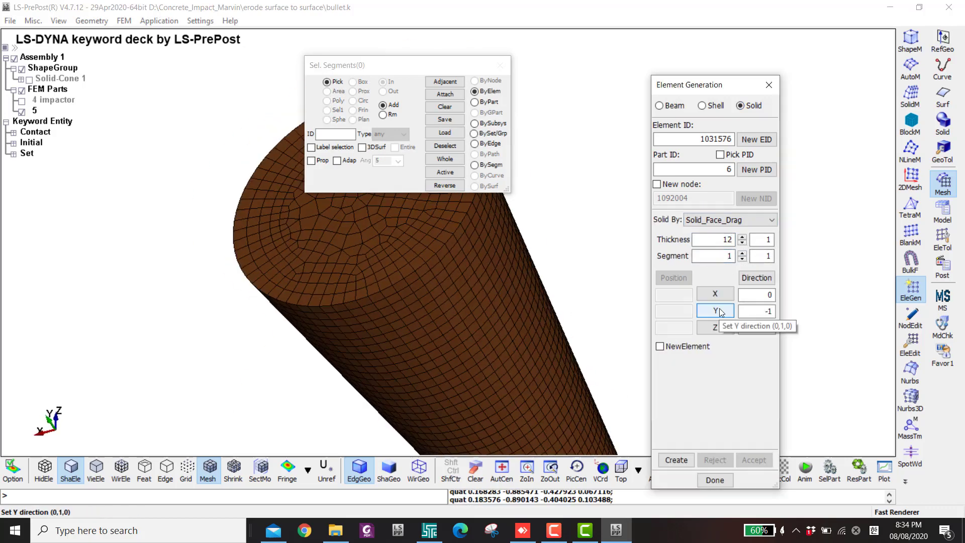
click(719, 311)
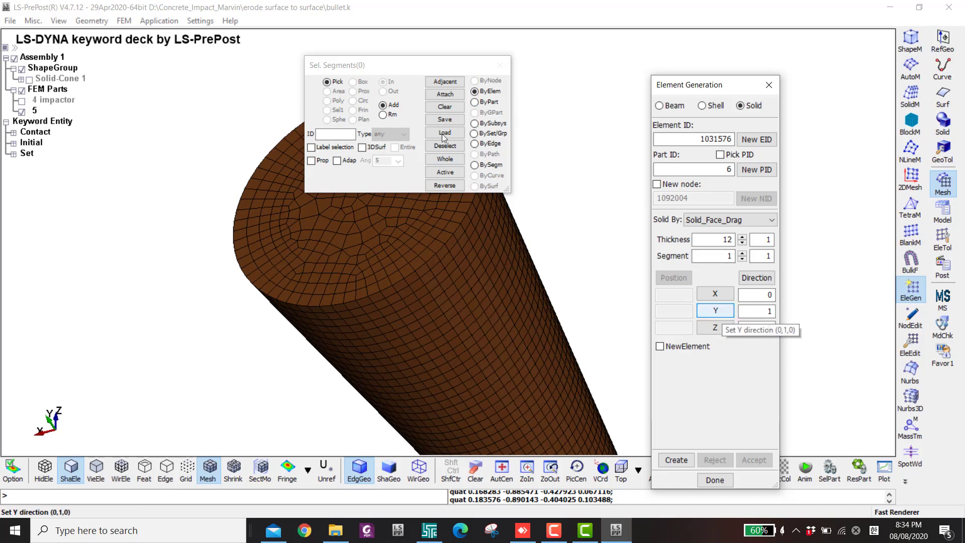
- Pick the cone's flat end face with propagation at 20 degrees and create the solid layer
click(325, 161)
click(351, 228)
ctrl+scroll(370, 231, up, 3)
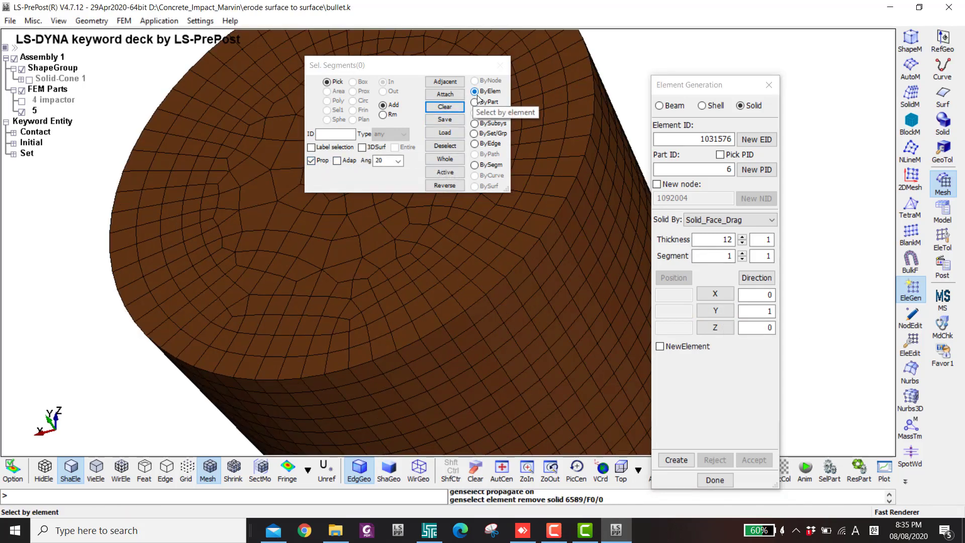
click(379, 260)
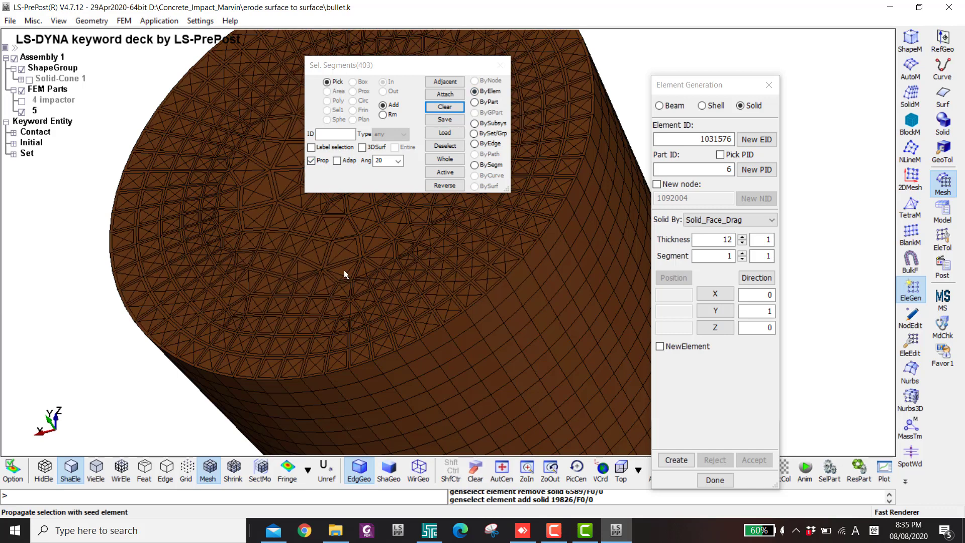
click(676, 460)
- Raise the segment count to 4 and accept the layer as new part 6
scroll(490, 362, down, 4)
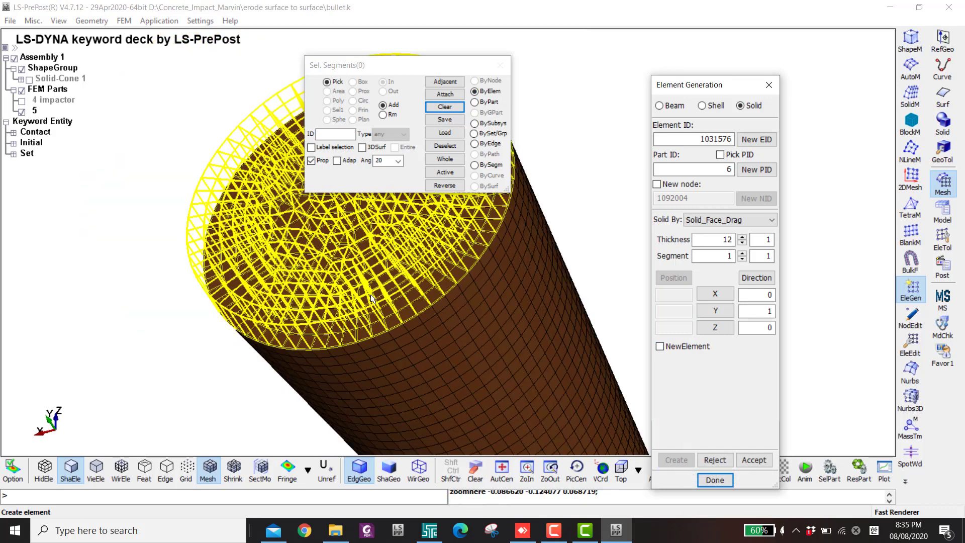
click(618, 470)
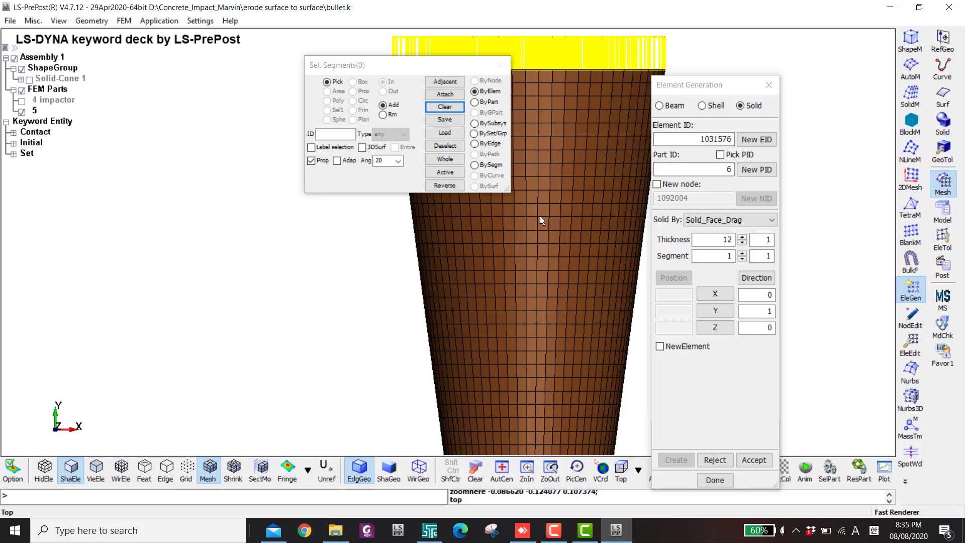
scroll(540, 216, up, 5)
drag(342, 65, 44, 171)
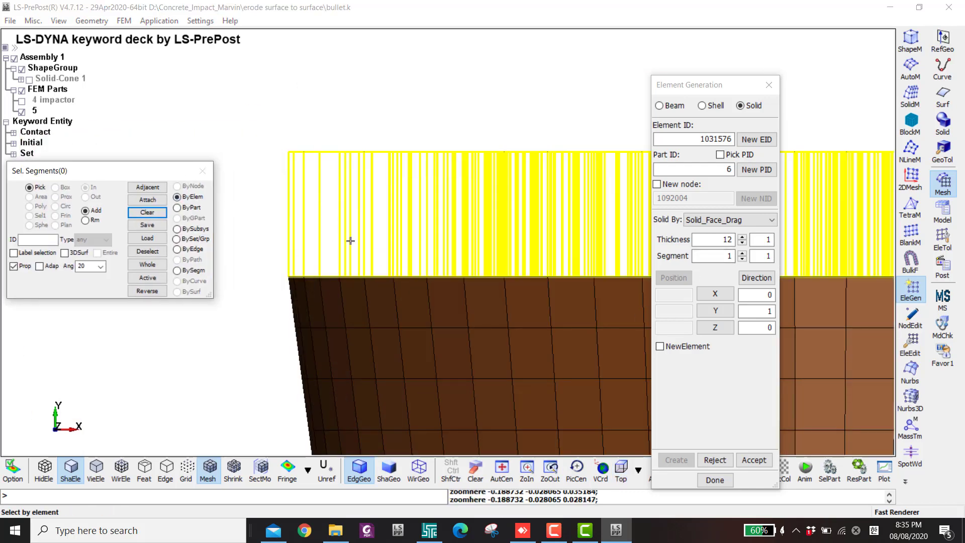
click(742, 253)
click(742, 254)
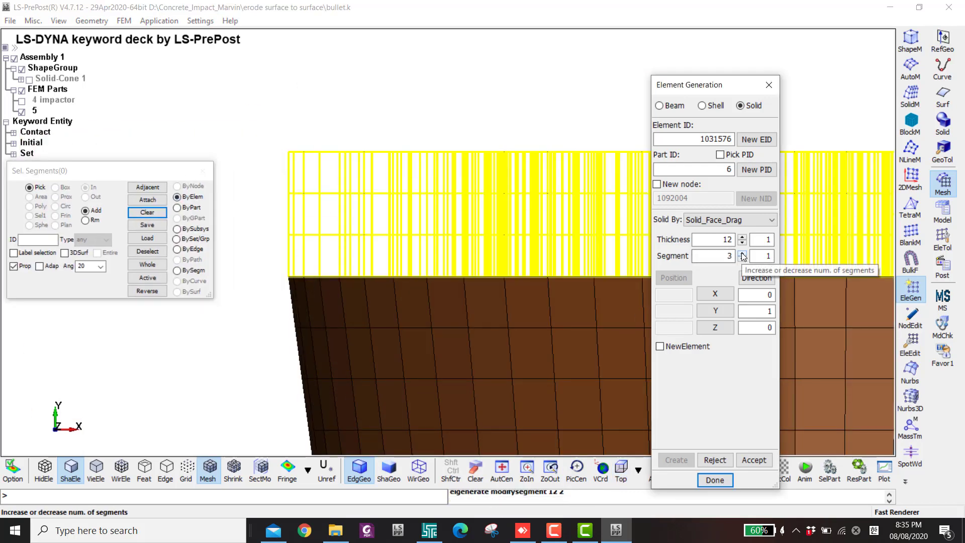
click(742, 254)
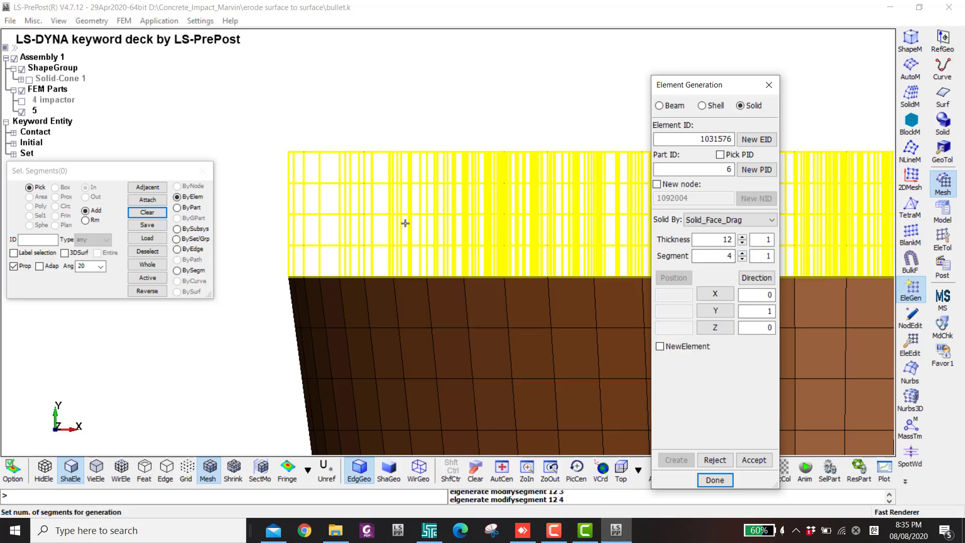
click(751, 466)
- Orbit and pan the view to inspect the new layer on the cylinder's top
scroll(518, 234, down, 4)
shift+drag(518, 234, 536, 328)
shift+right_drag(503, 299, 261, 121)
shift+drag(373, 149, 348, 213)
scroll(352, 259, down, 1)
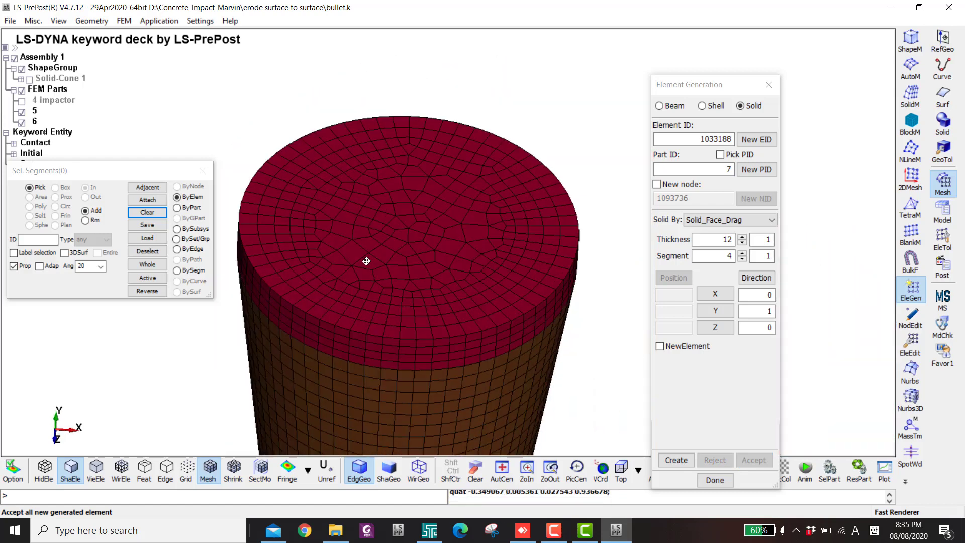
ctrl+middle_drag(366, 262, 400, 277)
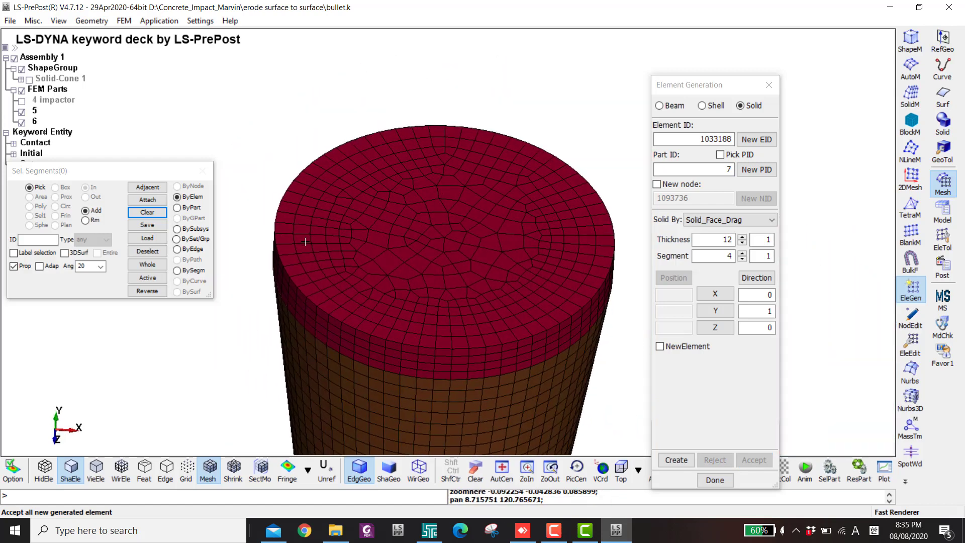
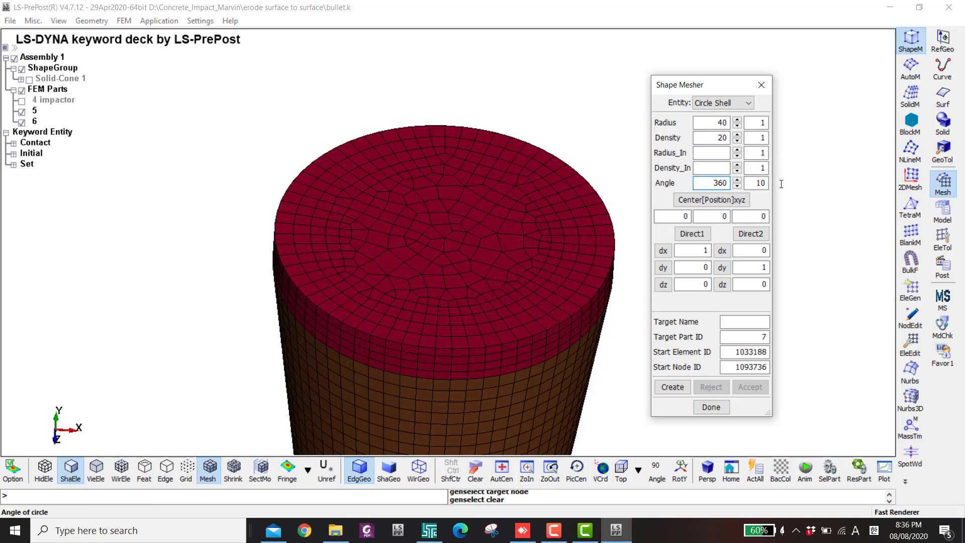
- Pick the cylinder's top edge nodes by edge with propagation for an average-centre position
click(714, 202)
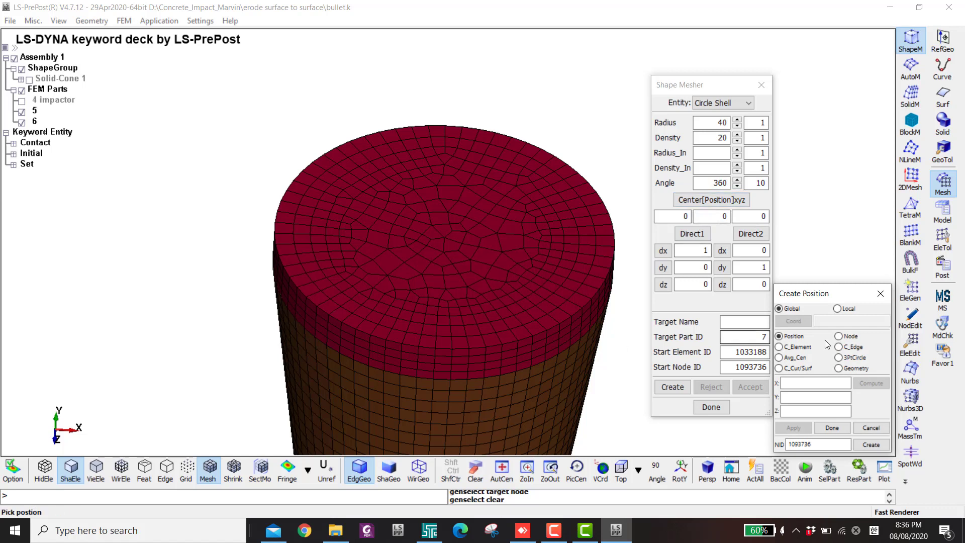
click(794, 357)
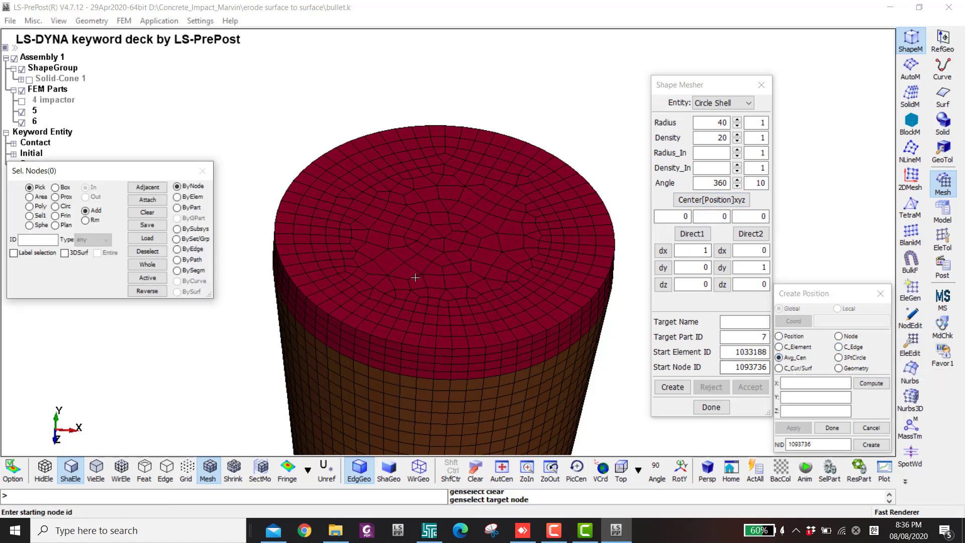
click(177, 249)
click(30, 267)
scroll(402, 345, up, 5)
click(404, 325)
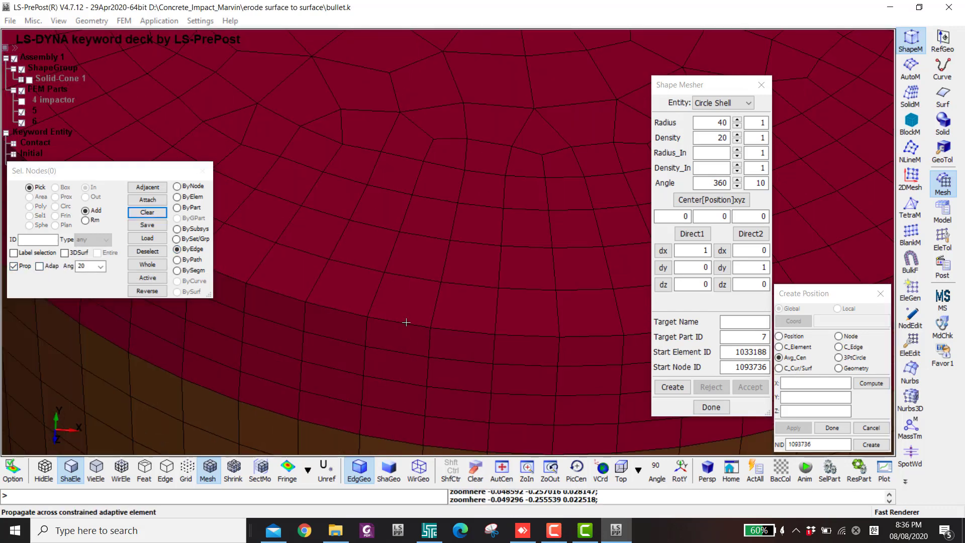
scroll(409, 328, down, 5)
ctrl+right_drag(408, 326, 401, 349)
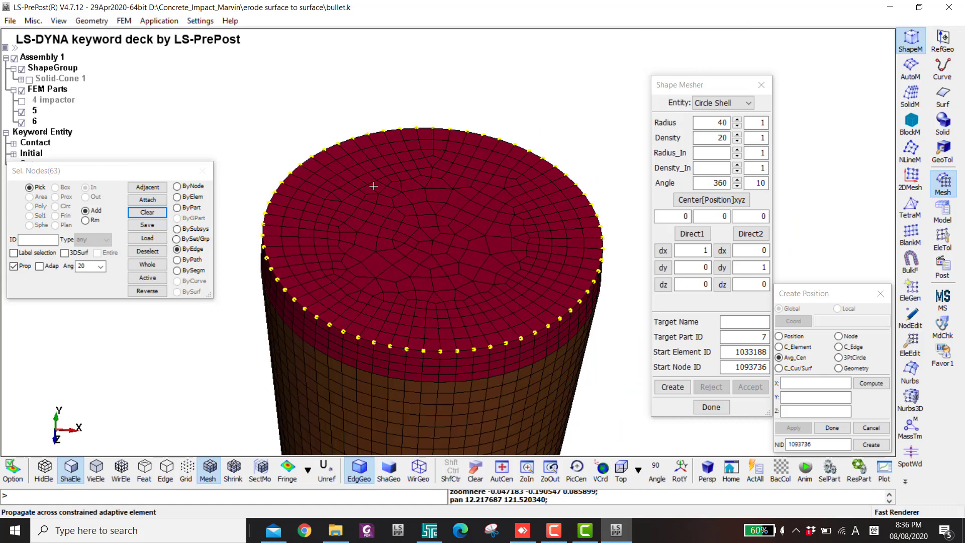
- Compute the average centre (3.89039e-06, 312, 1.44716e-05) and apply it as the circle centre
click(871, 384)
scroll(505, 284, up, 5)
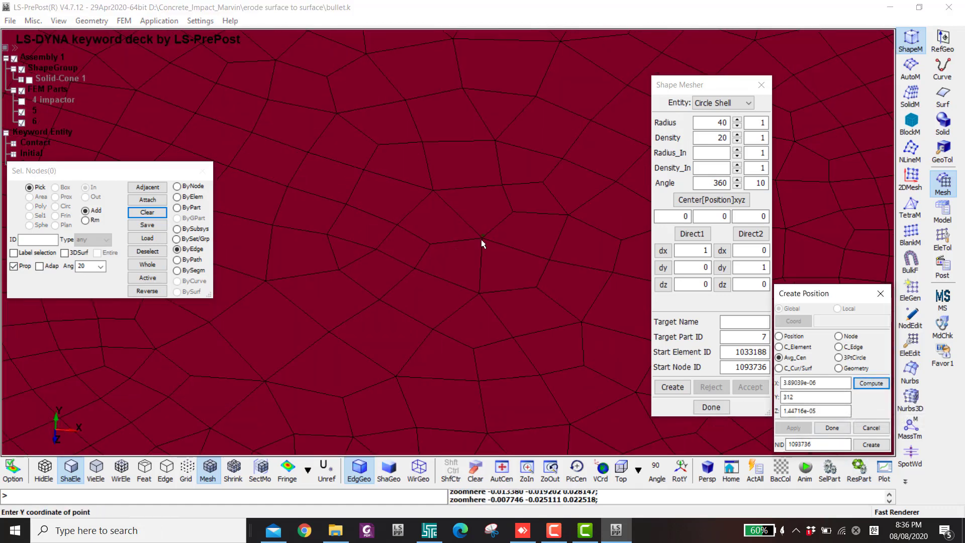
scroll(481, 239, down, 3)
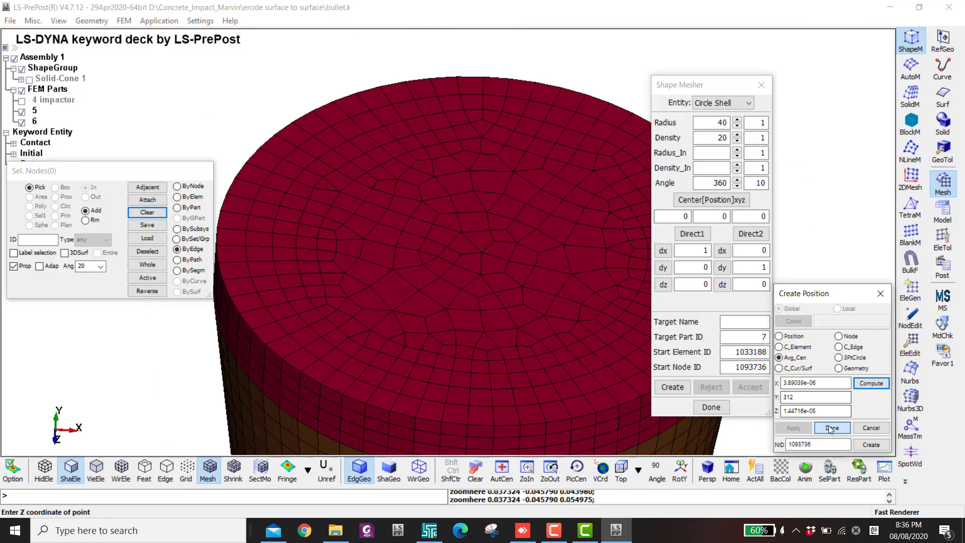
click(831, 427)
scroll(548, 317, down, 2)
shift+middle_drag(496, 276, 481, 272)
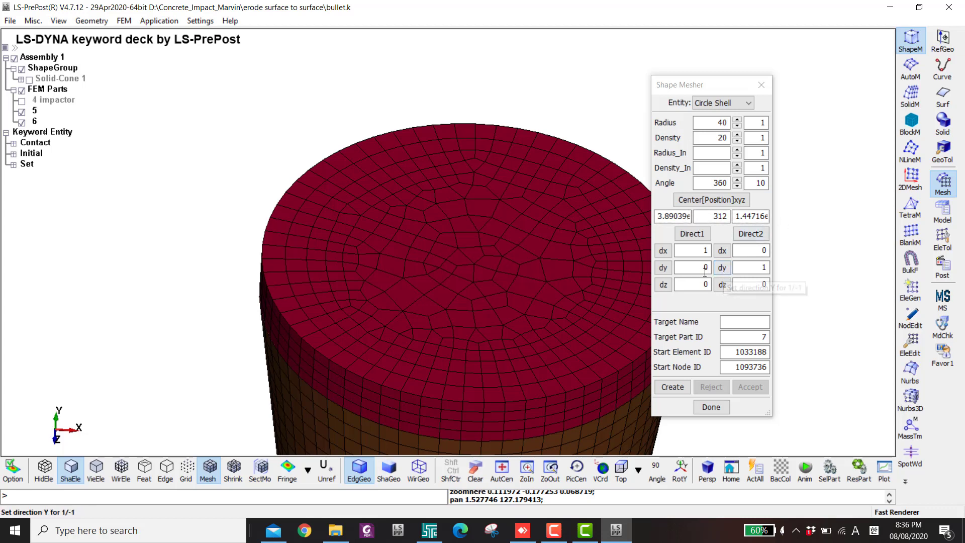
- Swap the circle's Direct1 and Direct2 vectors and preview the circle shell mesh from the top
click(663, 268)
click(722, 250)
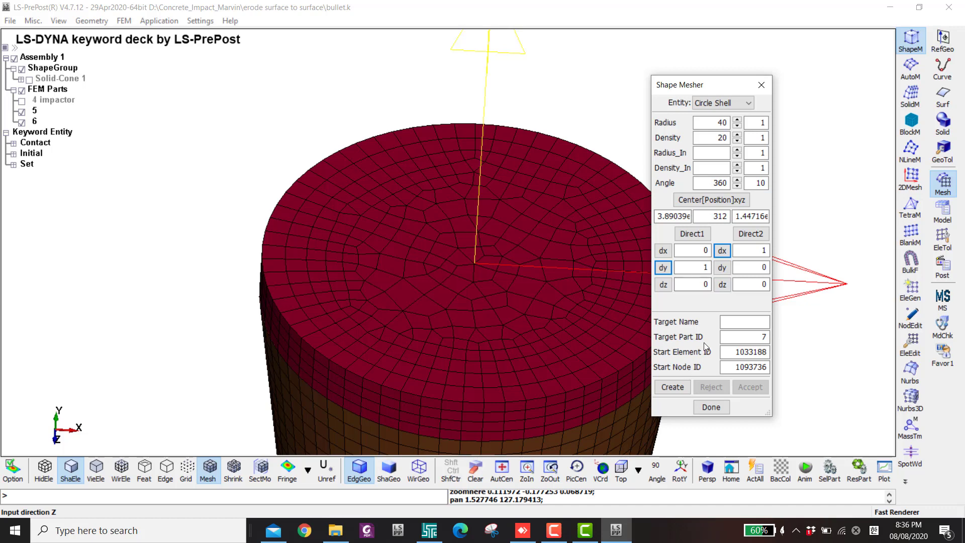
click(682, 389)
middle_drag(535, 330, 542, 329)
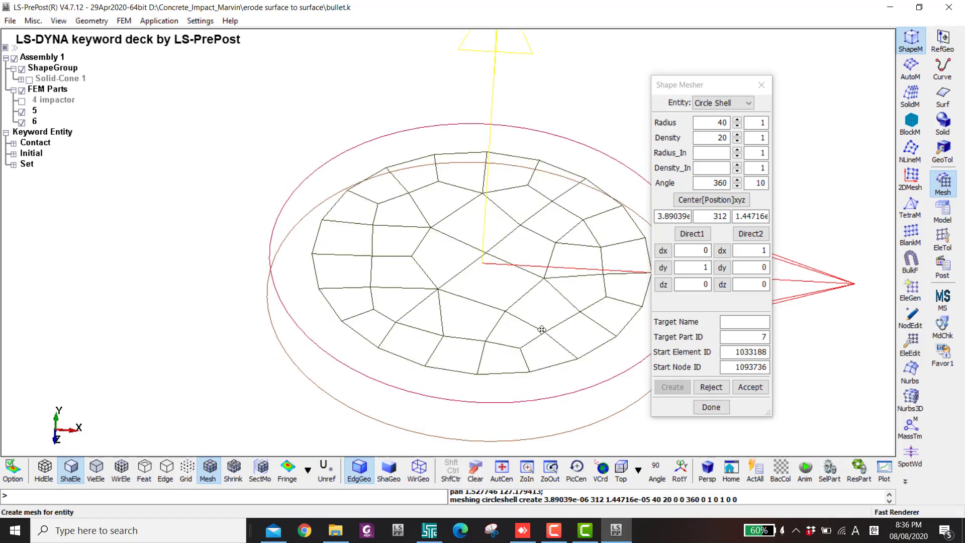
ctrl+right_drag(542, 330, 542, 330)
ctrl+drag(484, 320, 484, 319)
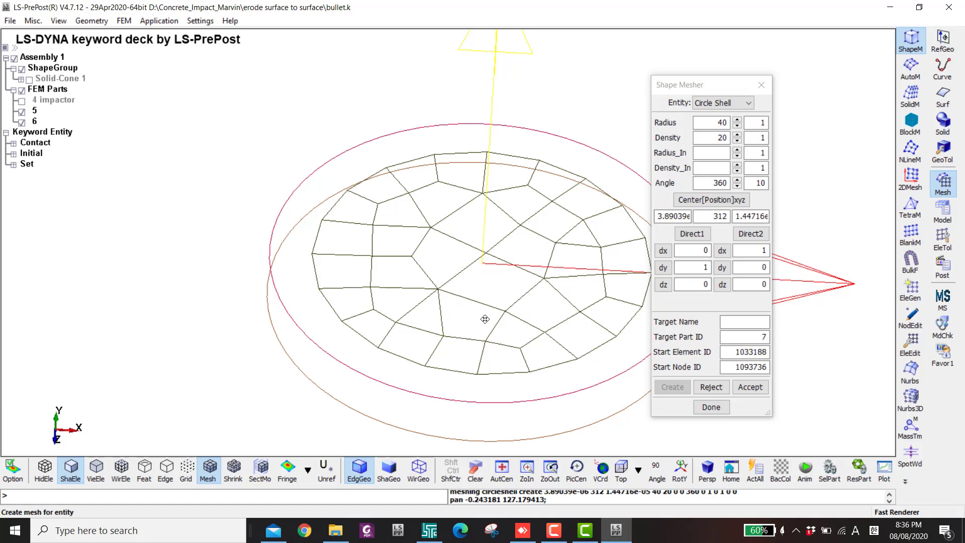
click(622, 471)
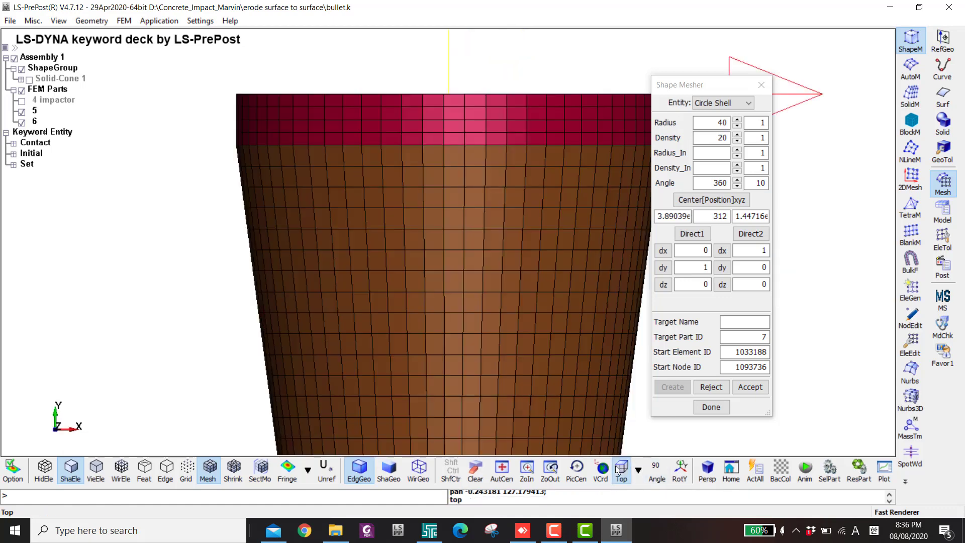
click(683, 474)
right_click(693, 474)
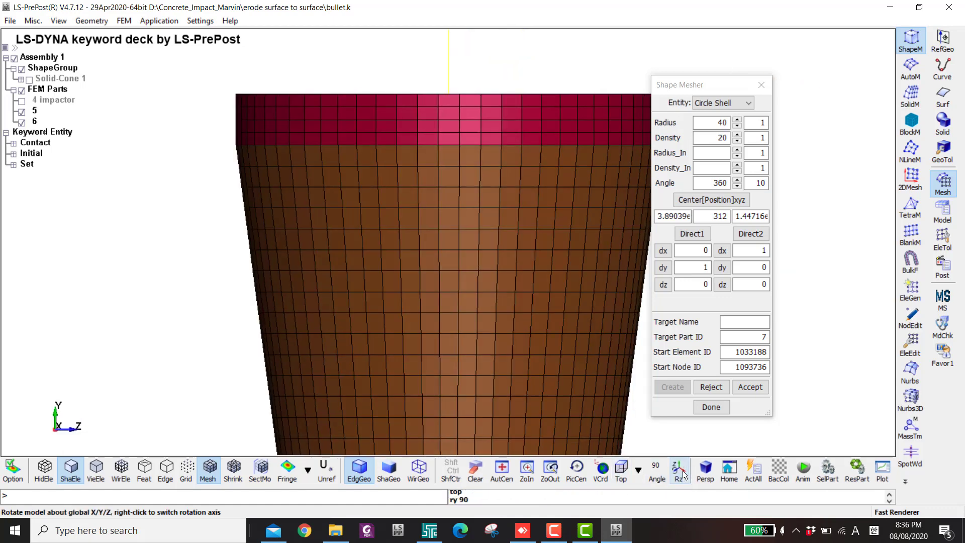
click(683, 473)
scroll(448, 401, up, 3)
scroll(452, 398, up, 6)
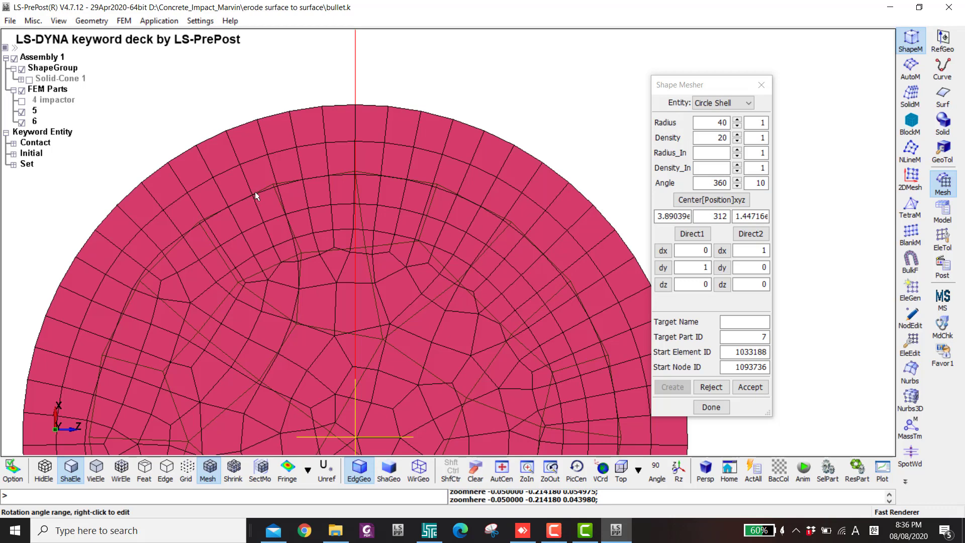
scroll(328, 214, down, 5)
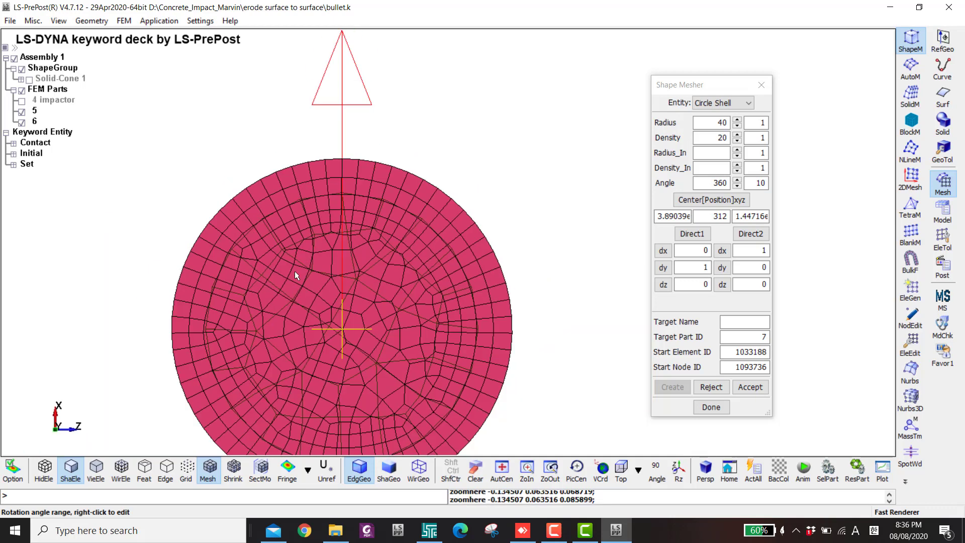
middle_drag(292, 269, 351, 215)
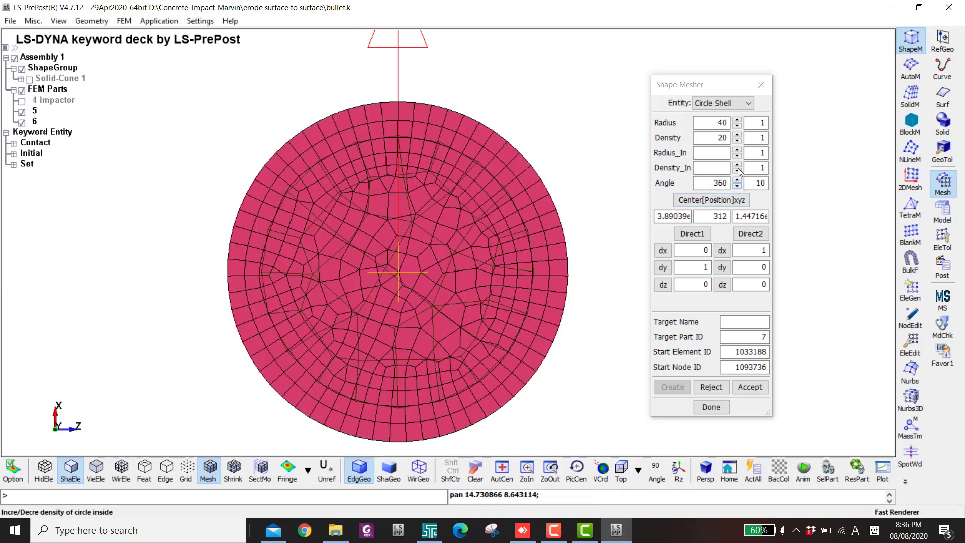
- Raise the circle mesh density to 63 and accept it as part 7 circleshell
click(738, 135)
click(738, 136)
click(738, 135)
click(738, 136)
click(738, 135)
click(738, 135)
click(737, 135)
click(737, 135)
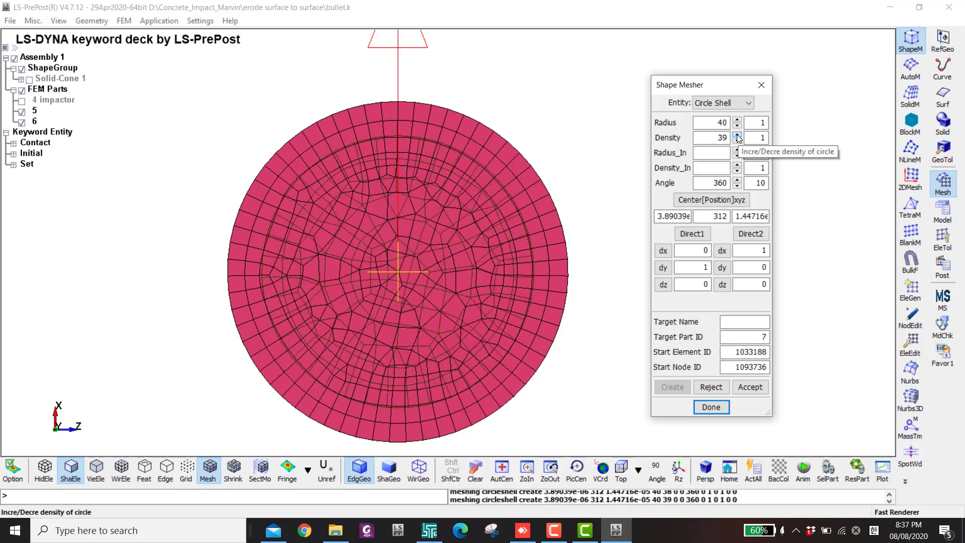
drag(738, 135, 738, 139)
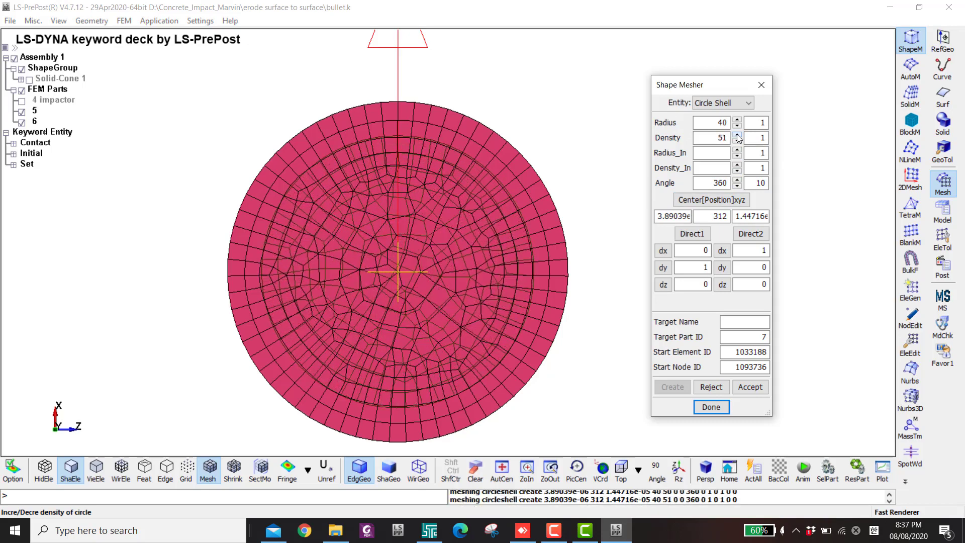
scroll(468, 399, up, 4)
ctrl+right_drag(357, 409, 396, 439)
drag(736, 136, 735, 134)
scroll(329, 147, down, 2)
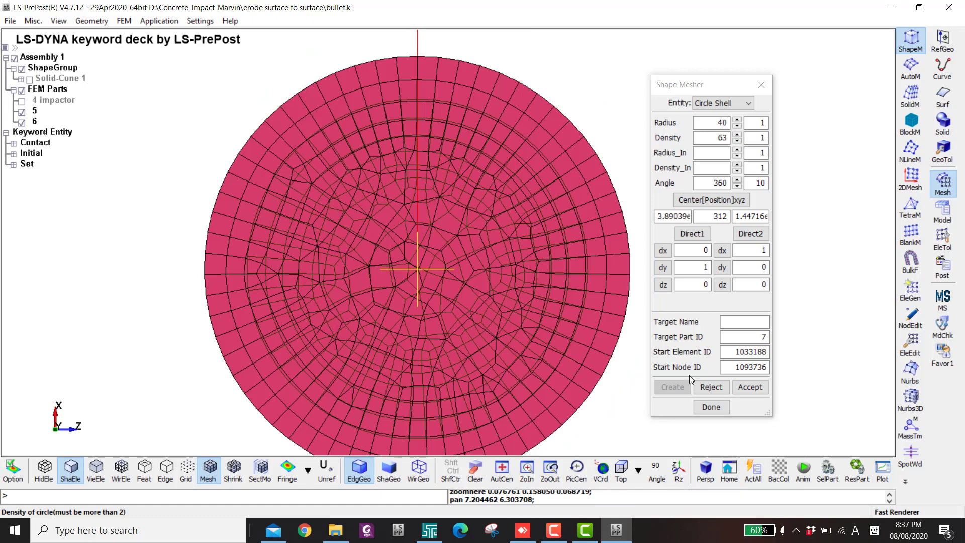
click(746, 387)
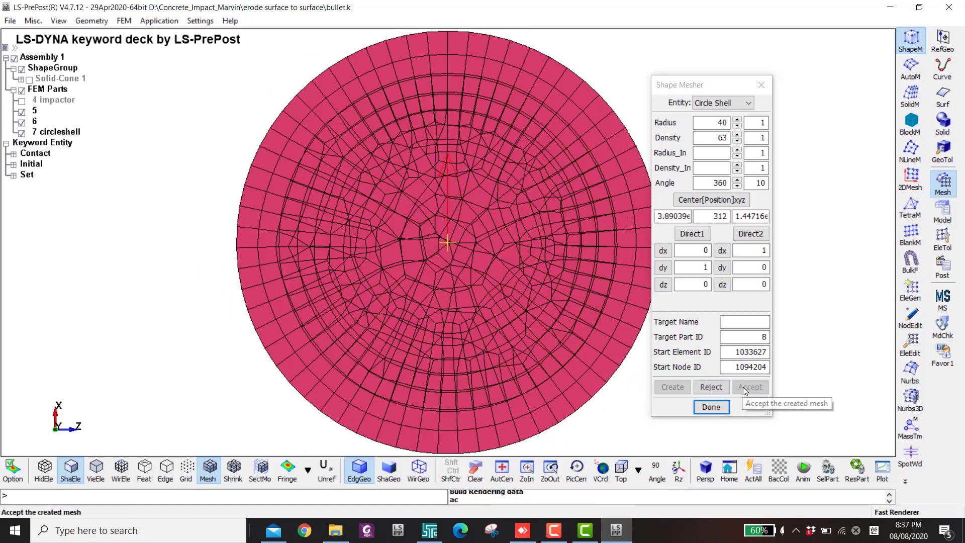
- Orbit and pan around the cylinder to inspect the new circle shell on its top face
shift+drag(538, 324, 538, 289)
scroll(529, 393, down, 2)
shift+right_drag(538, 289, 546, 337)
shift+drag(545, 337, 546, 304)
shift+right_drag(460, 180, 454, 249)
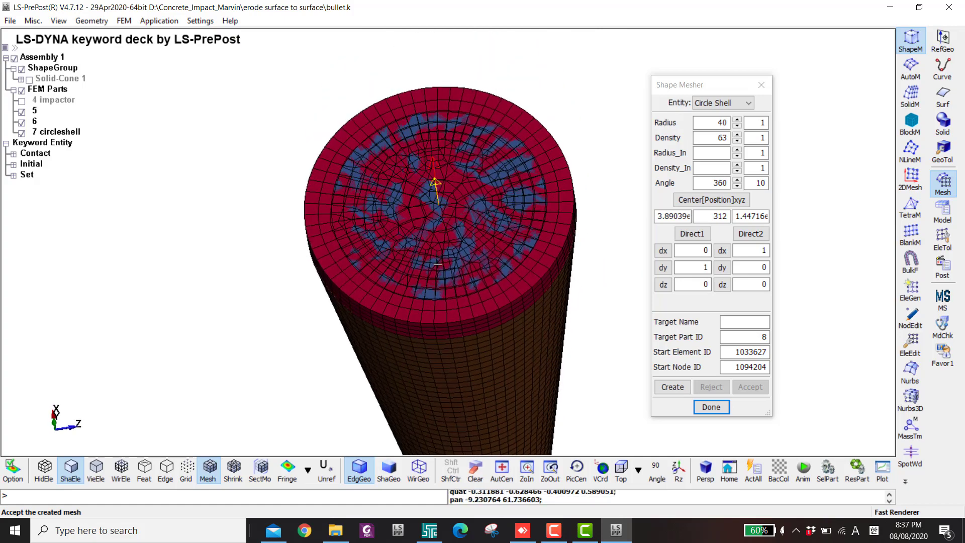
scroll(488, 348, up, 4)
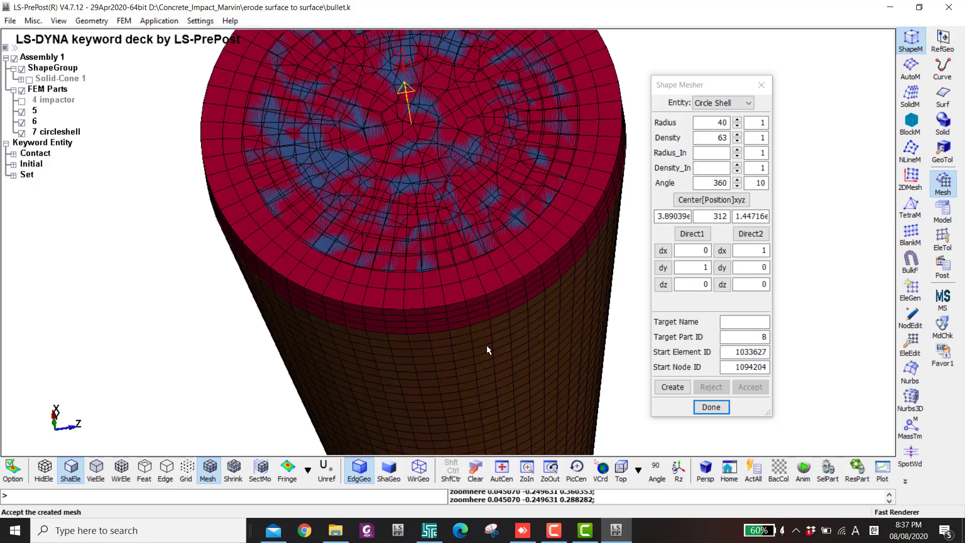
shift+drag(467, 286, 502, 350)
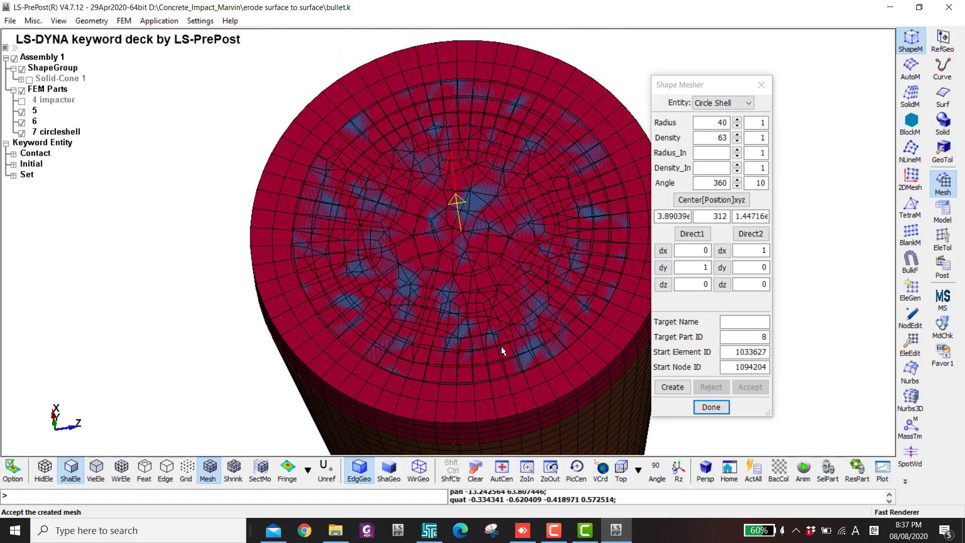
scroll(497, 343, down, 1)
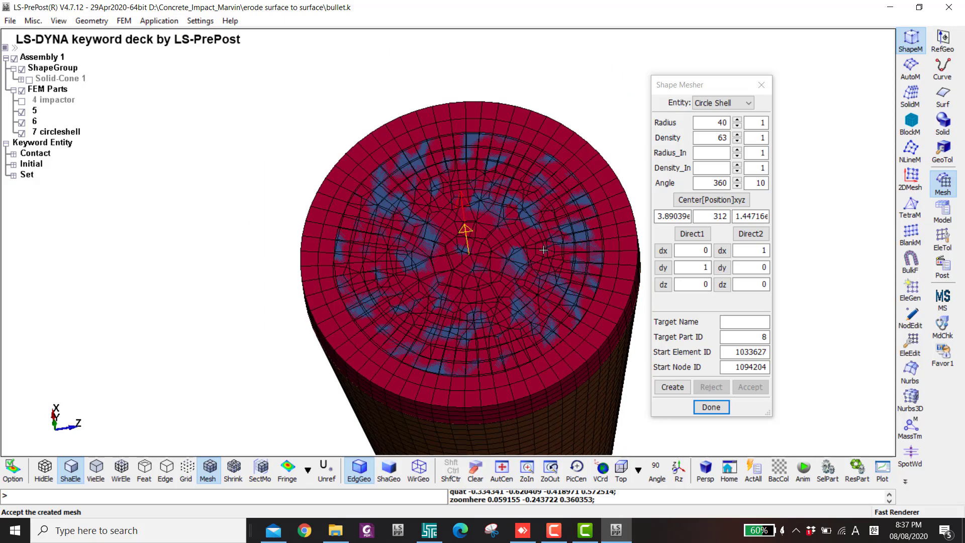
scroll(600, 259, up, 3)
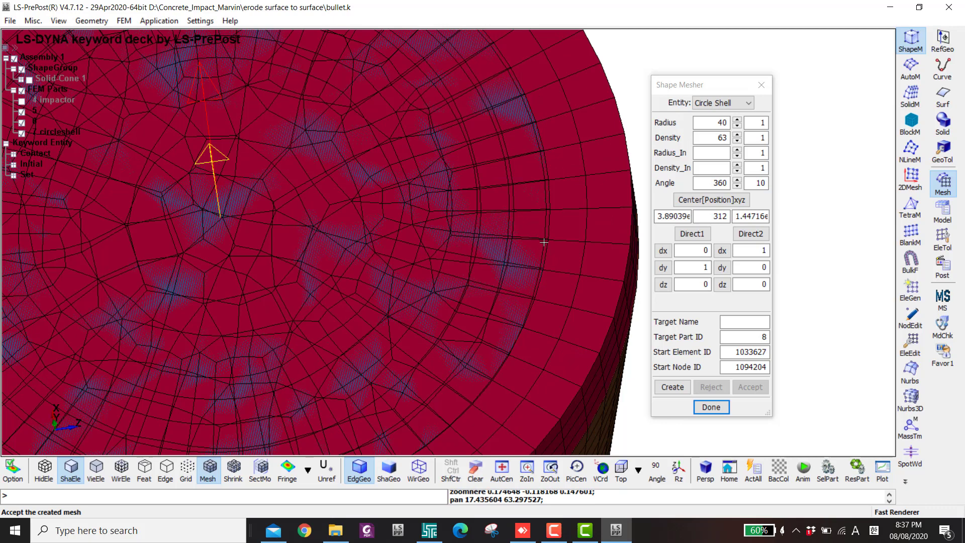
scroll(569, 300, down, 3)
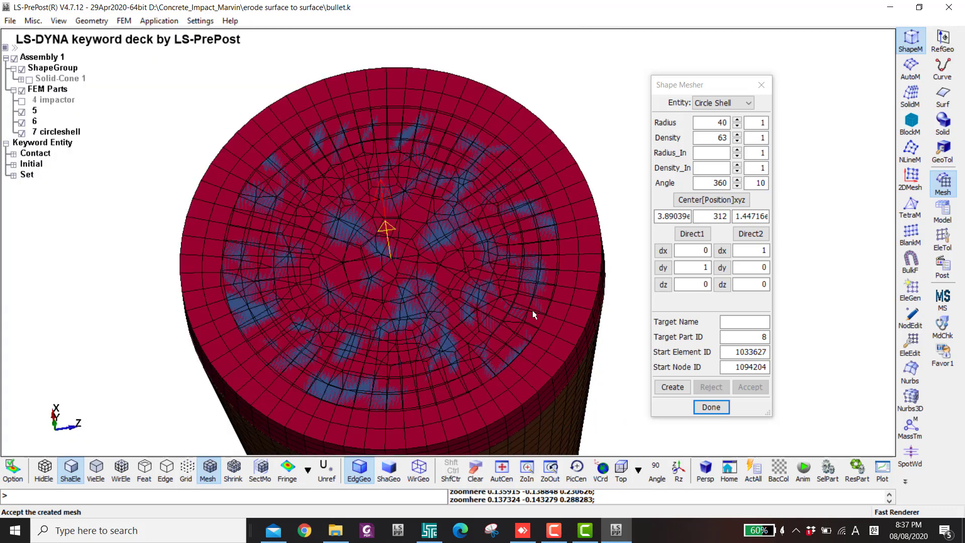
middle_click(533, 310)
- Toggle part 6's display and set a rotated top view showing the disc face-on
click(518, 258)
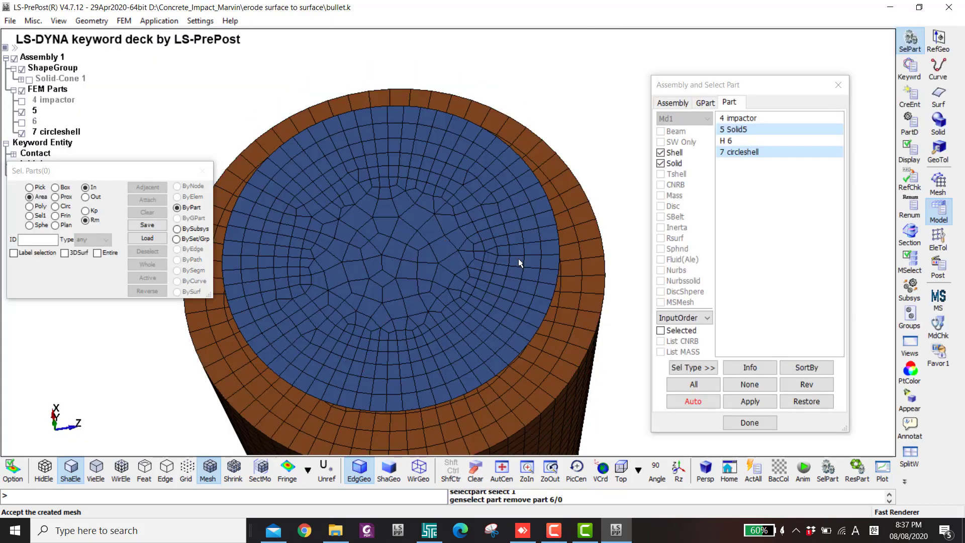
click(727, 142)
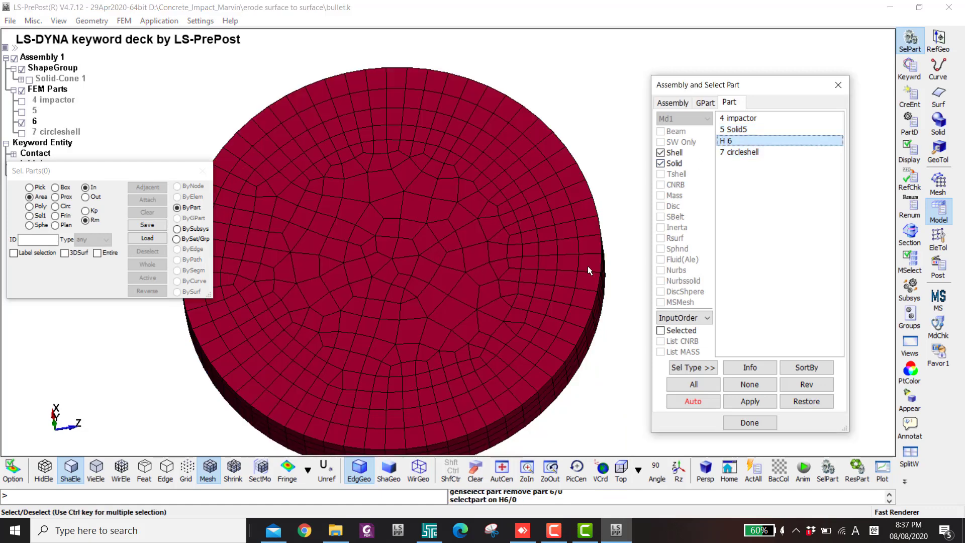
click(625, 471)
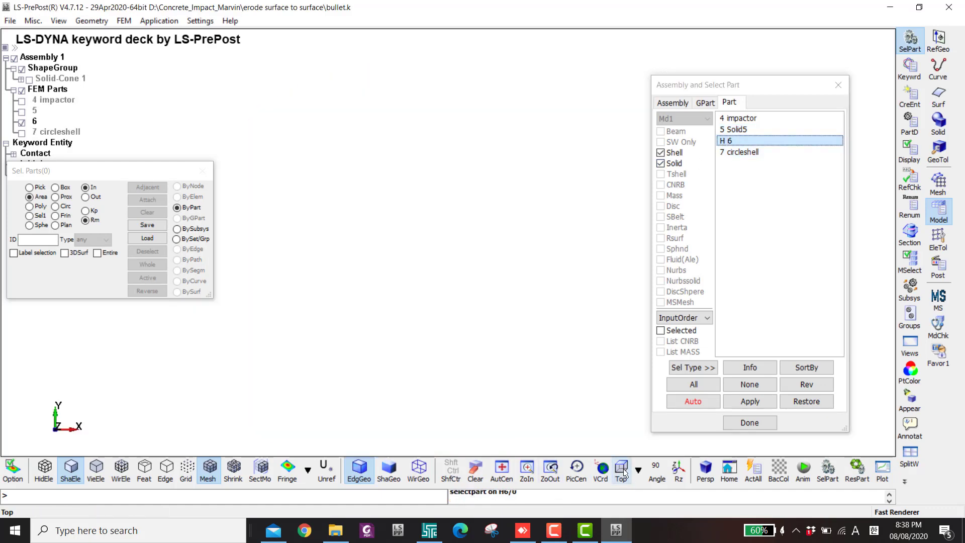
click(678, 471)
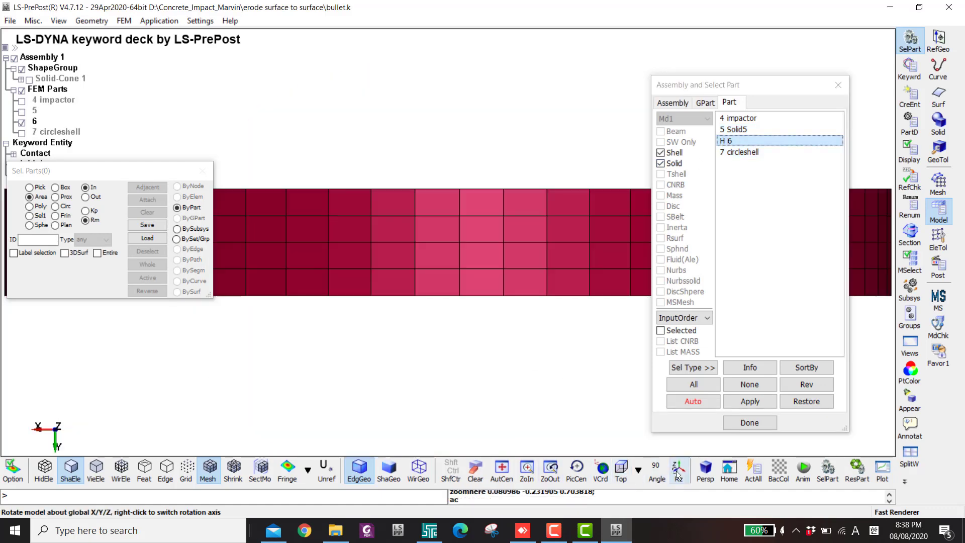
click(675, 474)
right_click(675, 475)
click(674, 474)
scroll(443, 292, down, 5)
shift+middle_drag(647, 312, 569, 277)
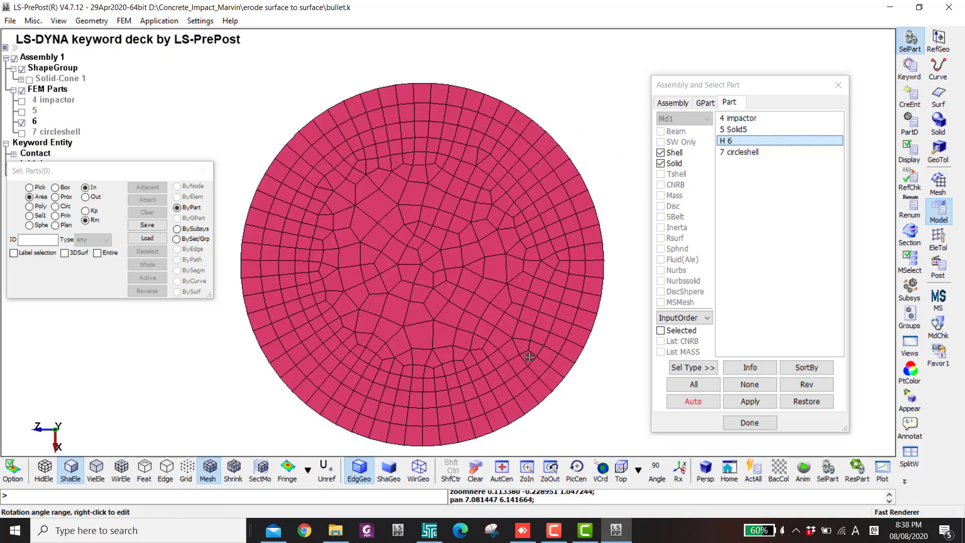
- Compare circleshell with part 6, then hide part 6 so only circleshell remains
ctrl+click(743, 151)
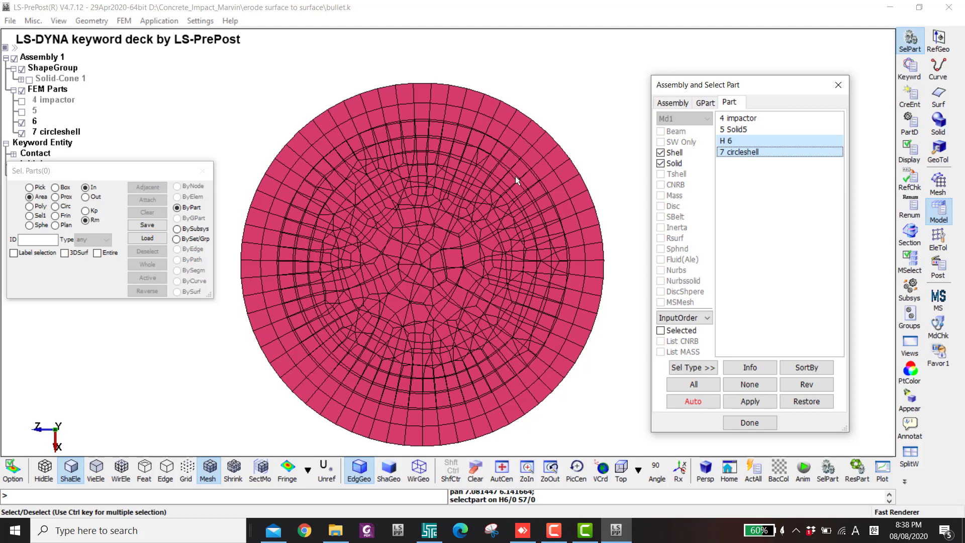
ctrl+drag(515, 177, 542, 123)
ctrl+drag(436, 271, 376, 254)
scroll(376, 255, up, 3)
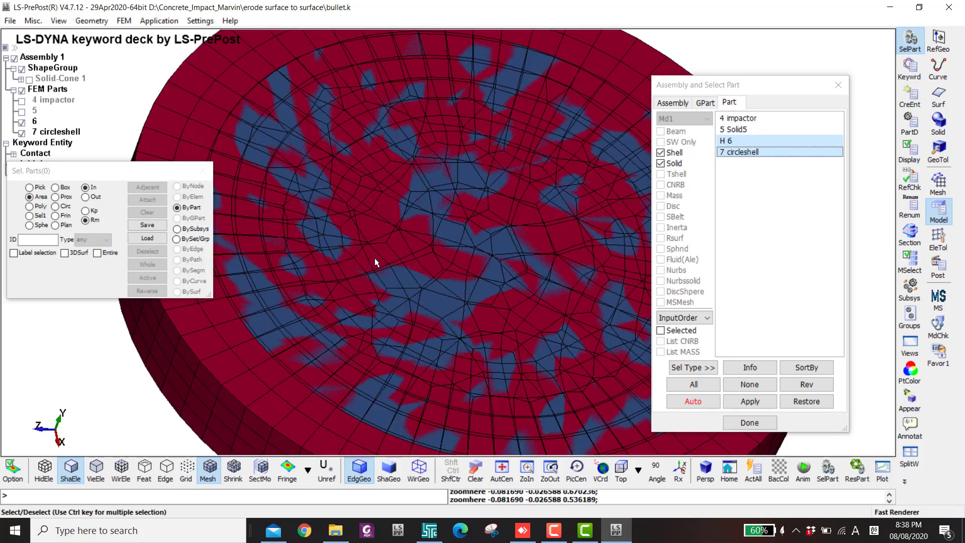
scroll(377, 257, down, 2)
key(ctrl+x)
scroll(412, 413, down, 2)
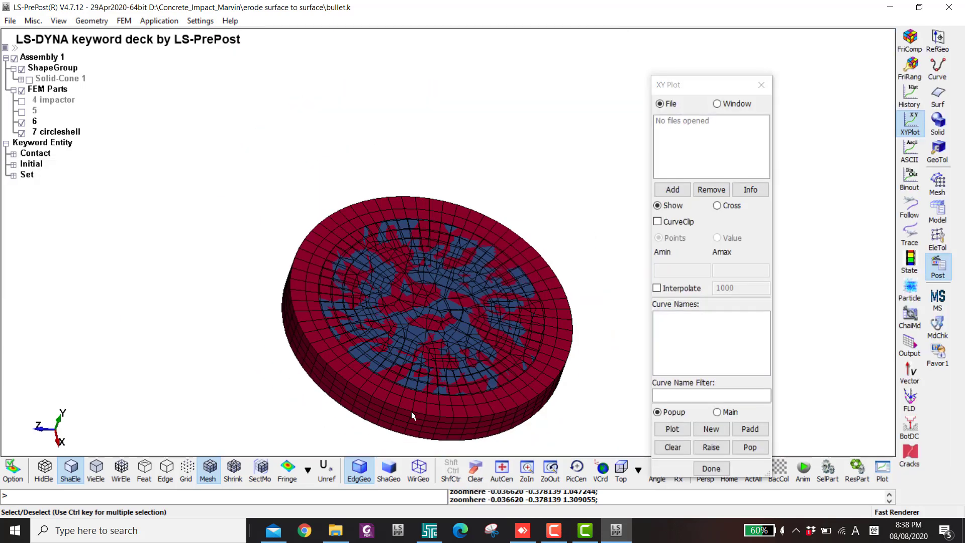
key(ctrl+s)
click(412, 415)
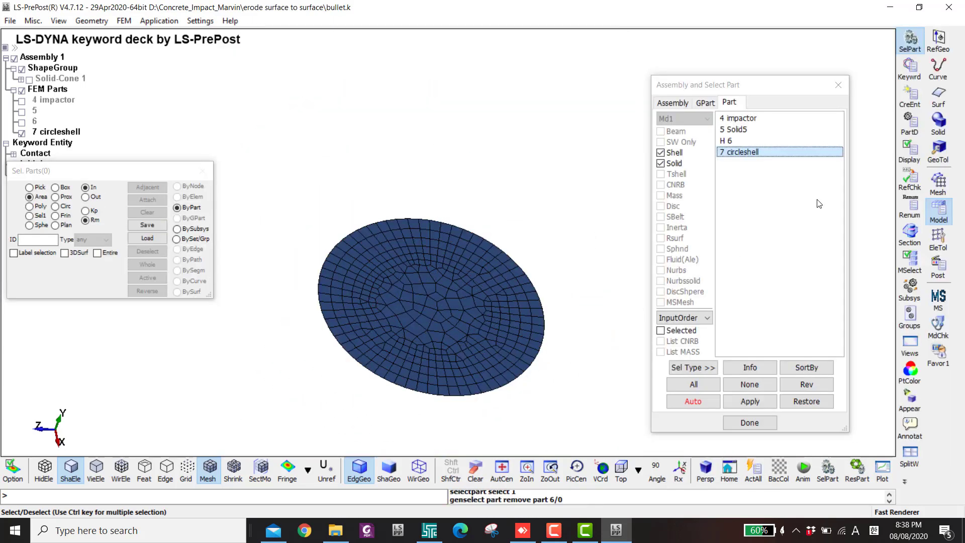
click(938, 236)
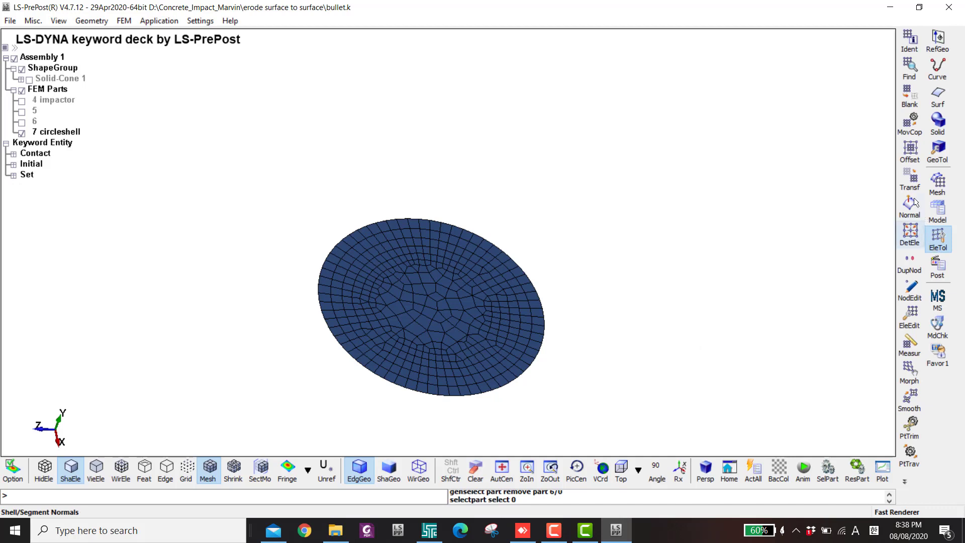
- Set up a Y-direction translation of distance 478 with Copy Elem enabled
click(910, 178)
click(677, 134)
click(671, 122)
click(728, 209)
click(722, 226)
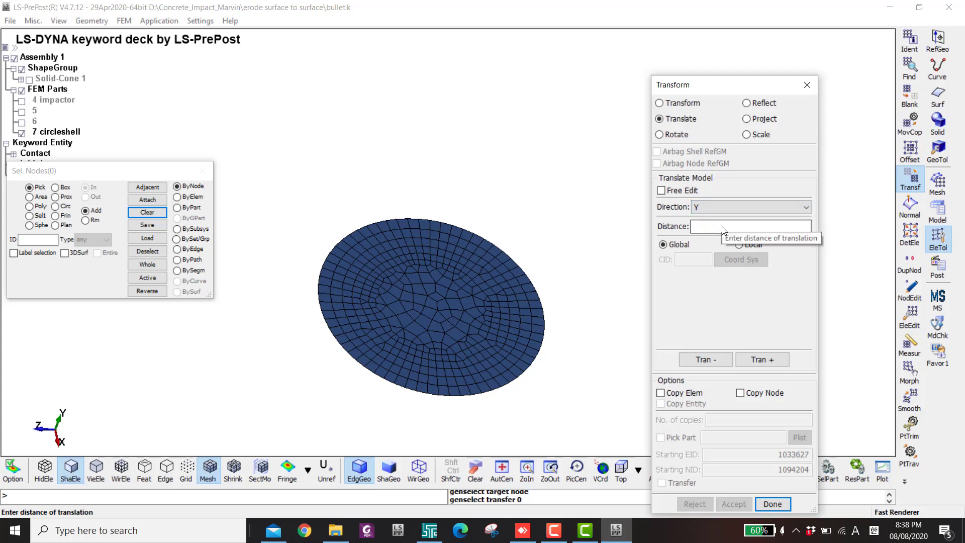
click(746, 229)
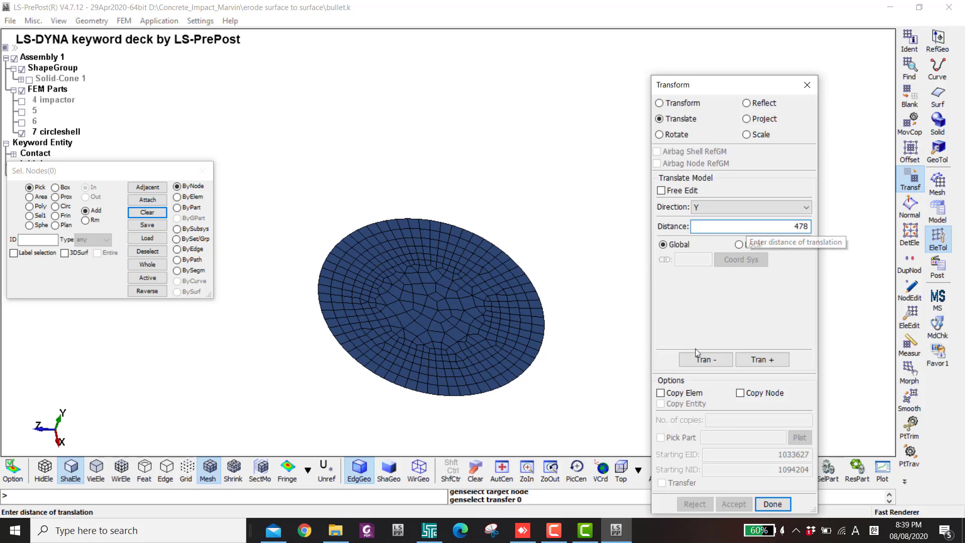
click(660, 392)
- Pick the circleshell part, translate a copy +478 along Y as part 100, and accept
click(177, 197)
click(430, 287)
click(177, 207)
click(508, 347)
click(724, 438)
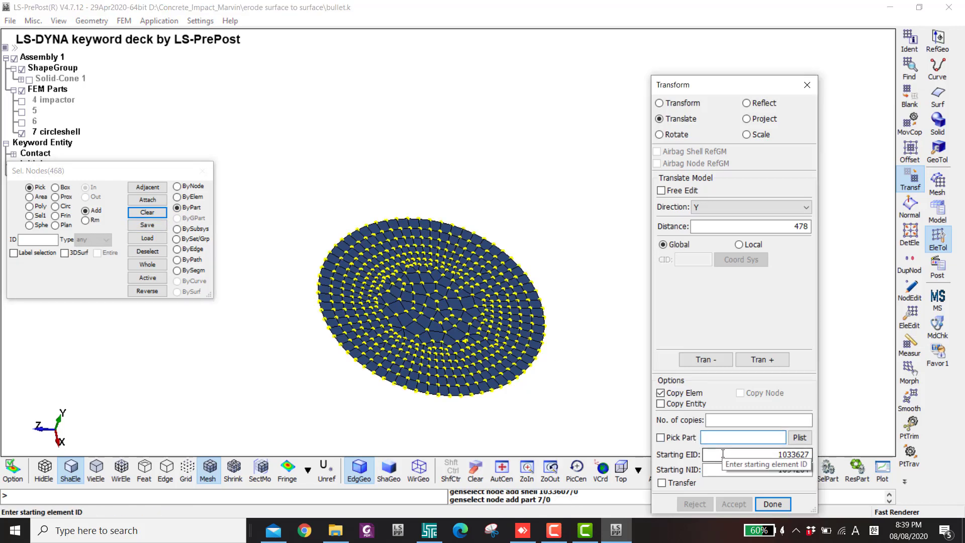
click(760, 360)
scroll(576, 400, down, 5)
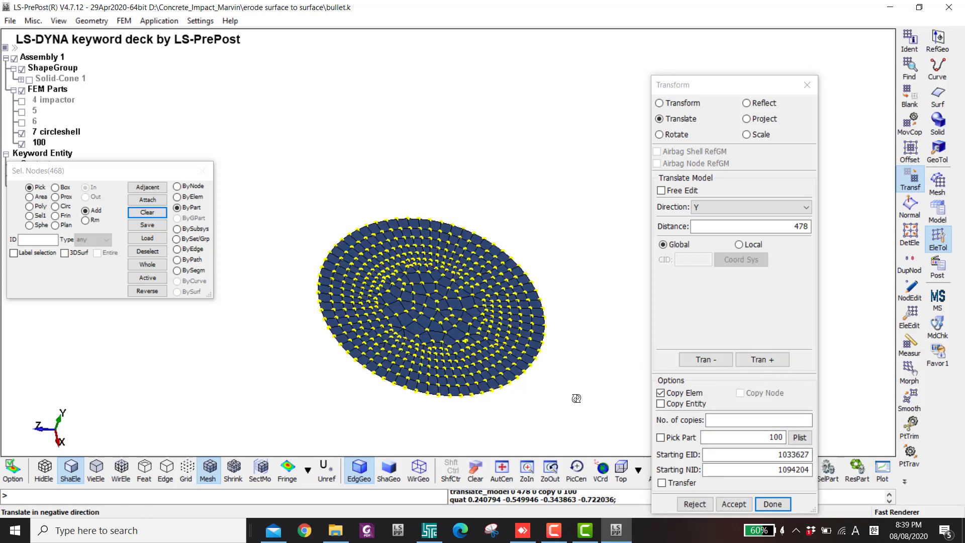
shift+right_drag(577, 403, 523, 181)
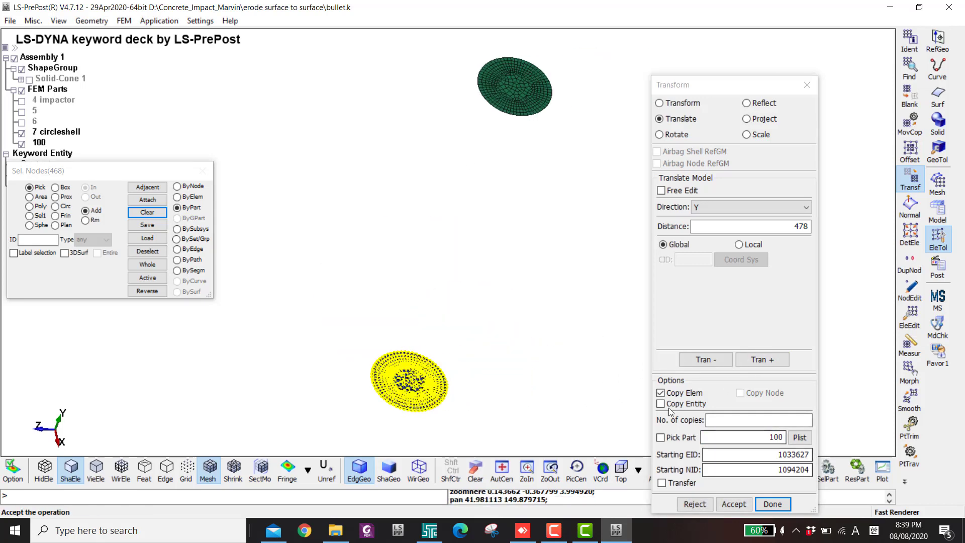
click(734, 505)
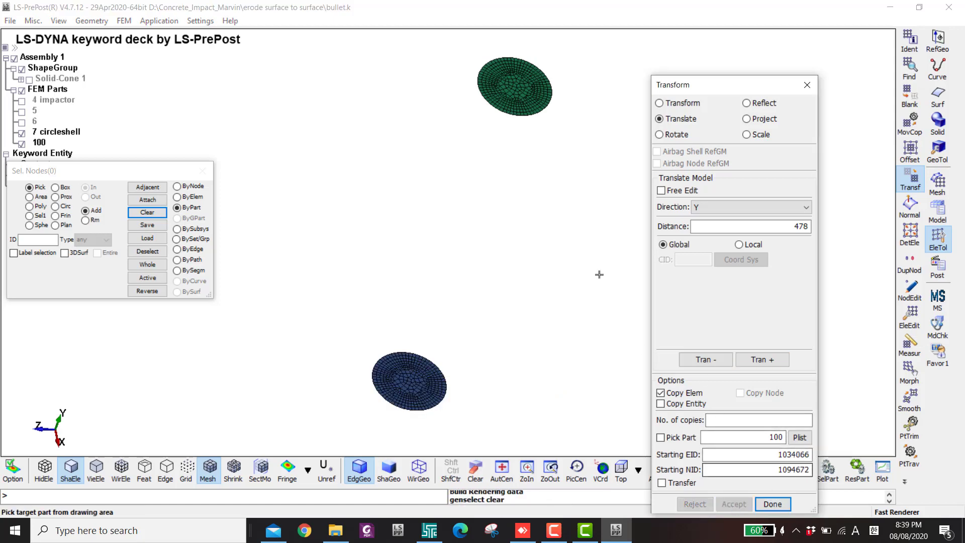
key(F2)
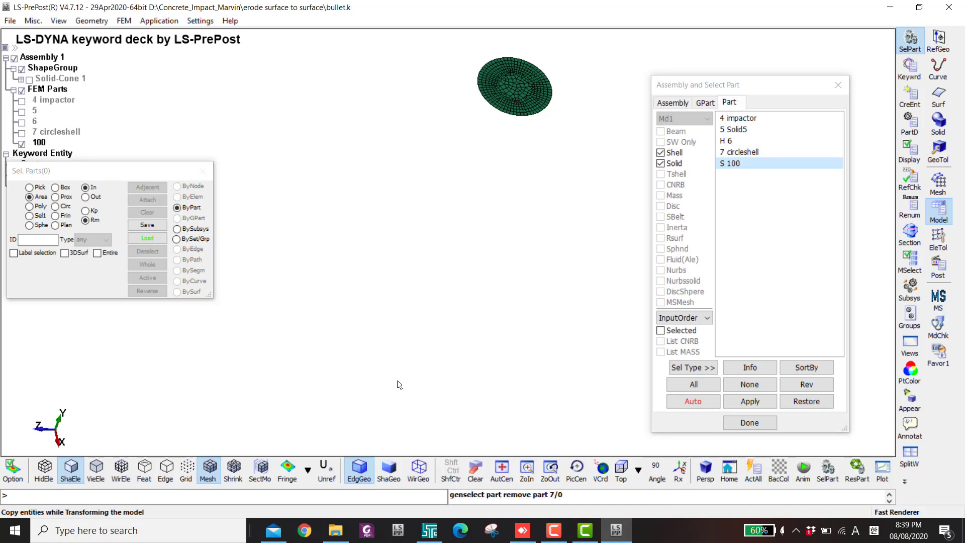
- Display only part 7 circleshell, viewed face-on from the Left and zoomed in
click(734, 153)
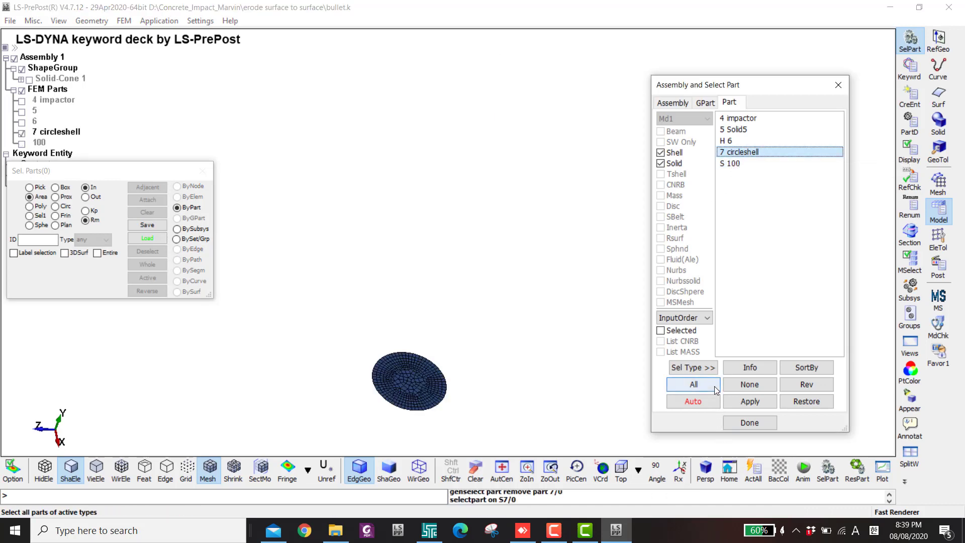
click(622, 471)
click(638, 470)
click(655, 390)
scroll(486, 337, up, 2)
scroll(475, 296, up, 1)
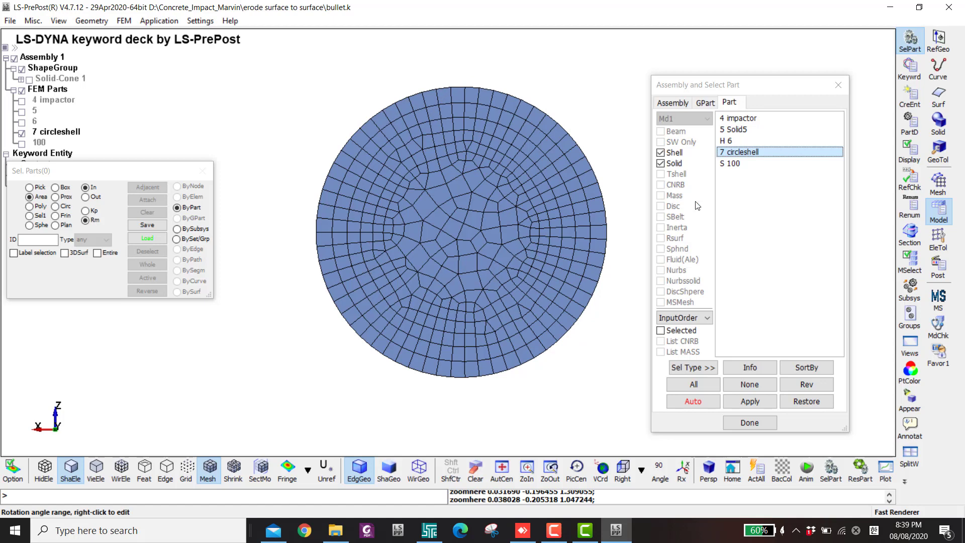
click(938, 238)
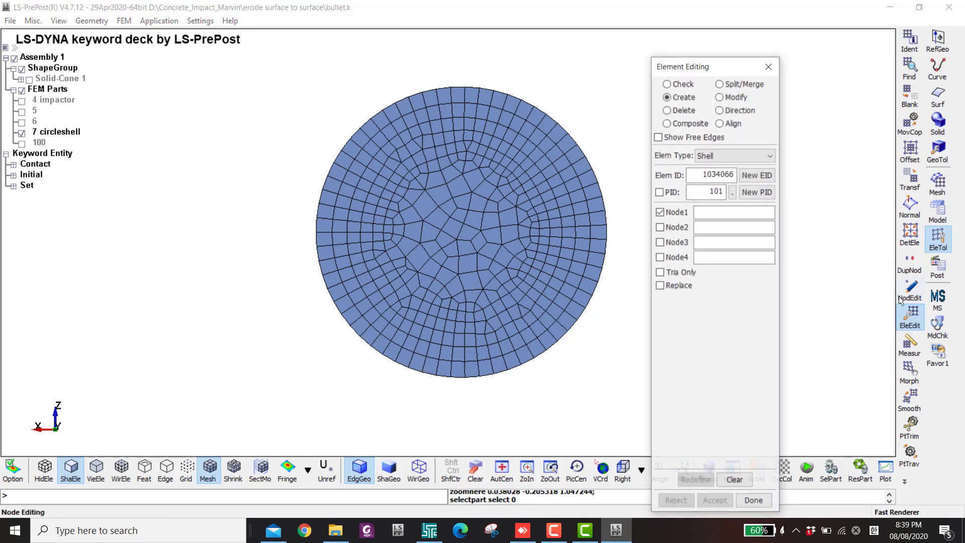
- Start deleting elements with a circular selection, normal Y, radius 38
click(679, 114)
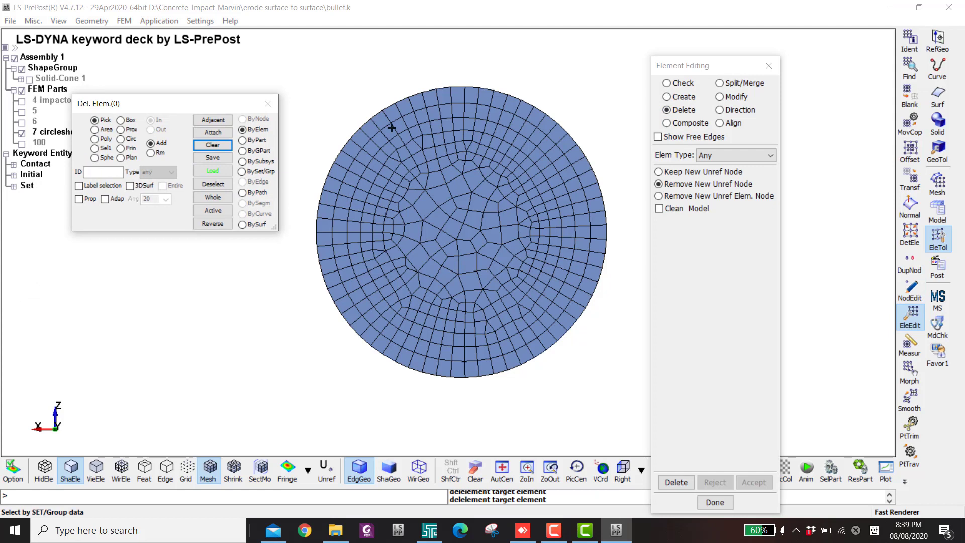
click(120, 139)
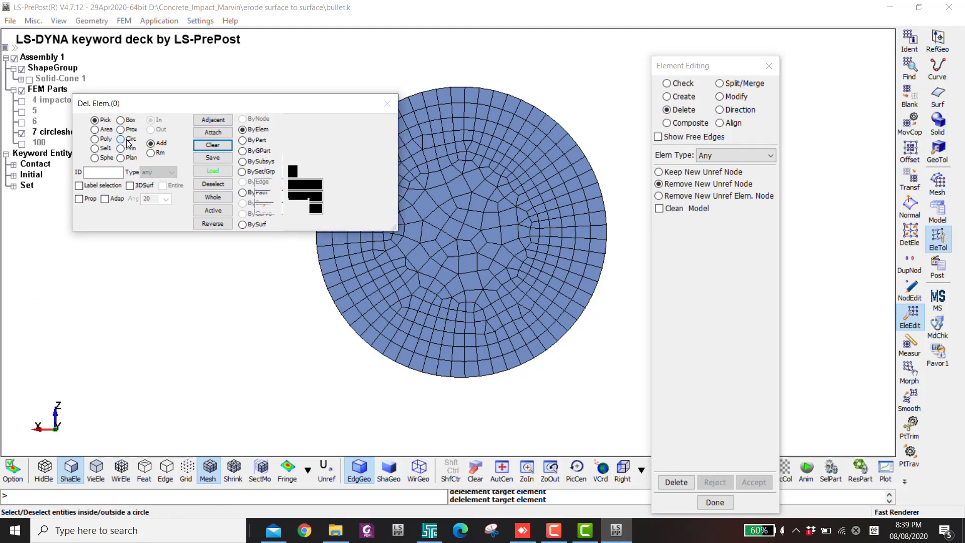
drag(232, 103, 145, 55)
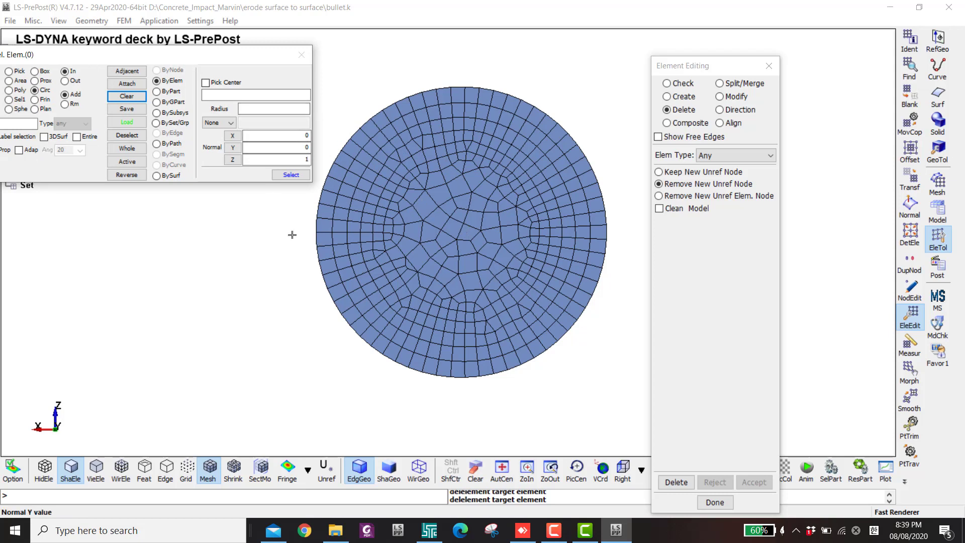
click(251, 110)
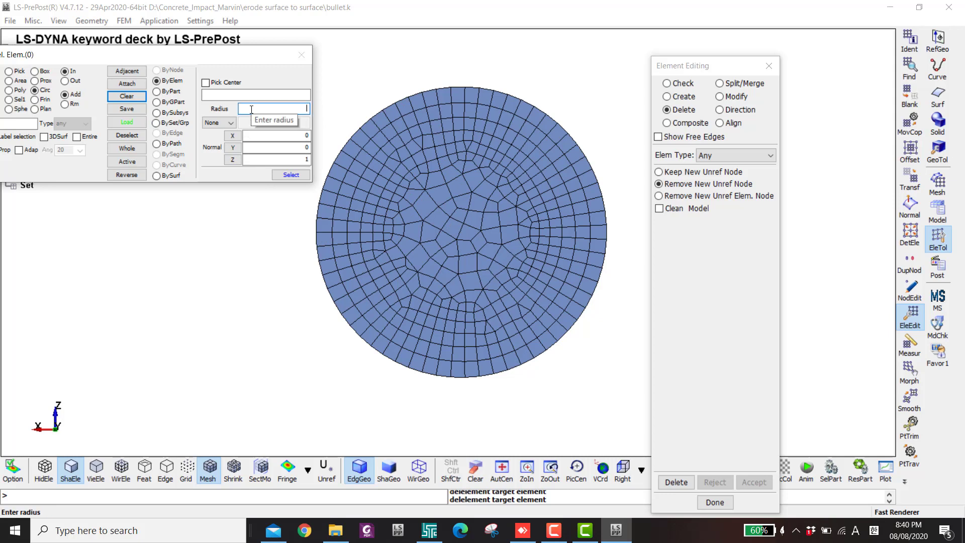
click(234, 150)
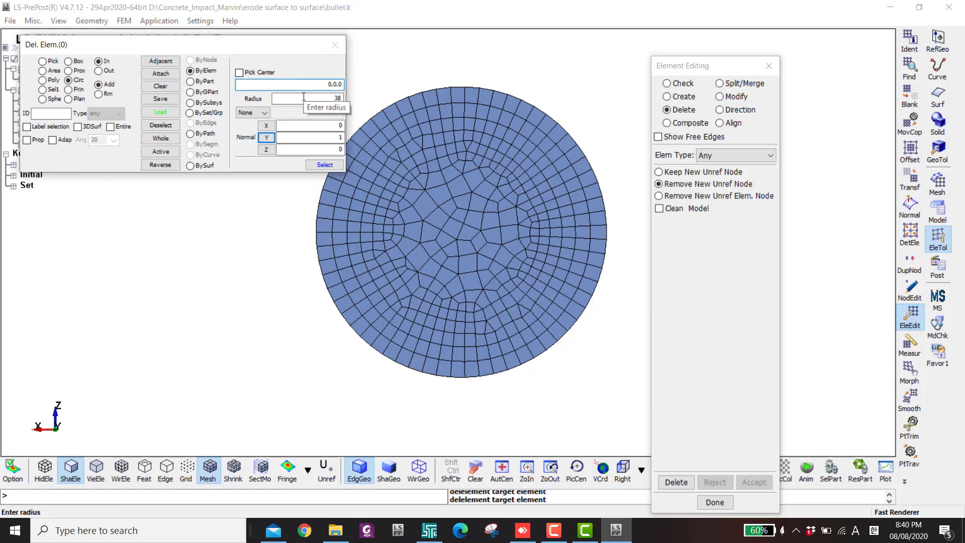
click(324, 165)
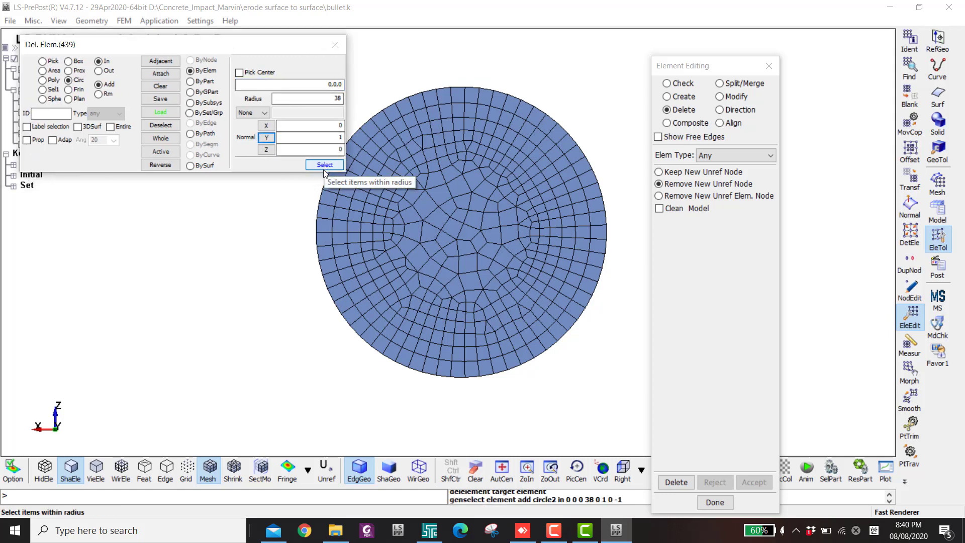
shift+middle_drag(406, 213, 392, 258)
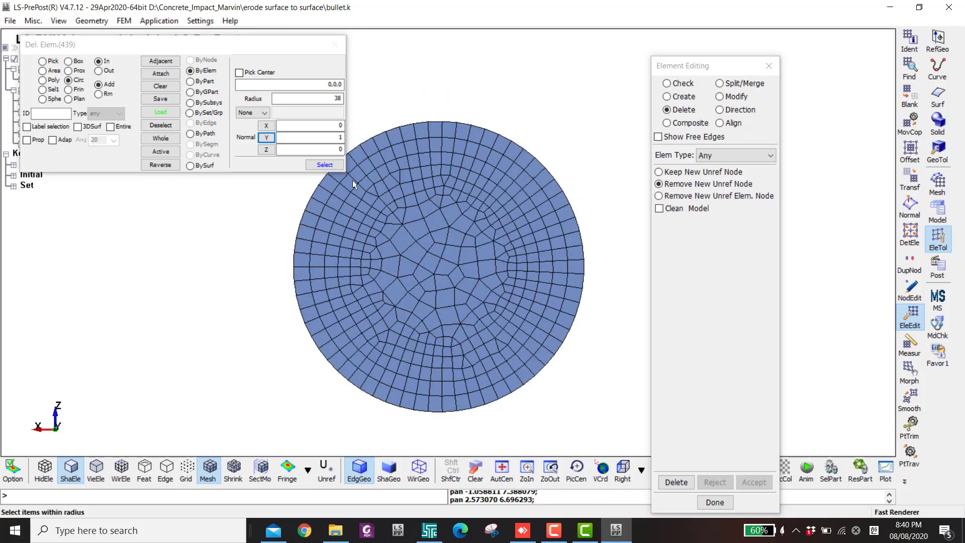
- Reselect at radius 35, delete the 376 interior elements permanently, and show part 6 again
double_click(330, 98)
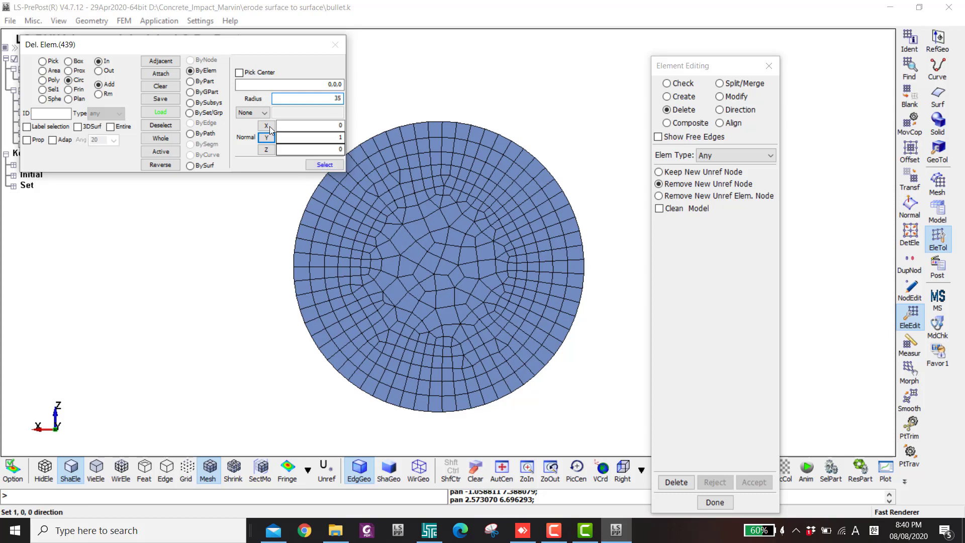
click(160, 86)
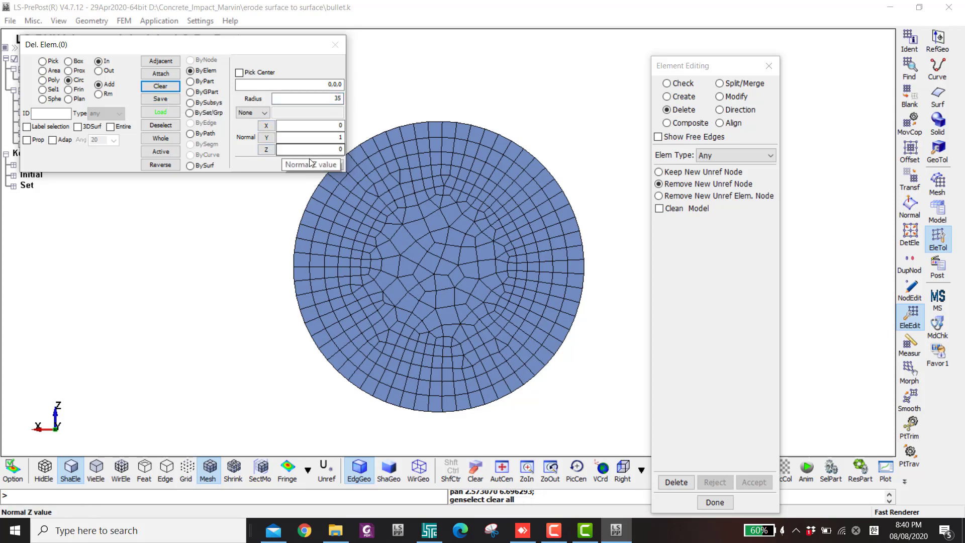
click(325, 165)
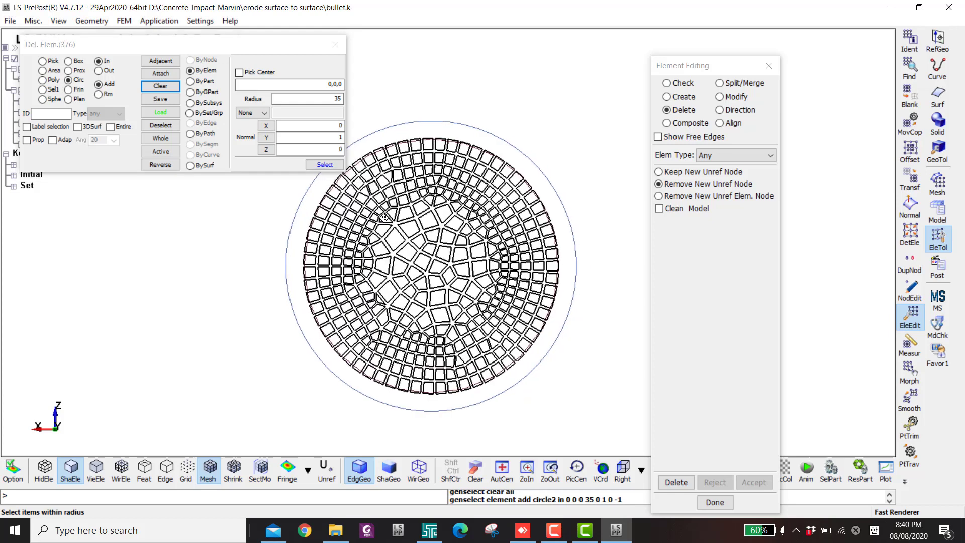
shift+middle_drag(391, 221, 381, 320)
shift+middle_drag(416, 314, 454, 326)
click(676, 482)
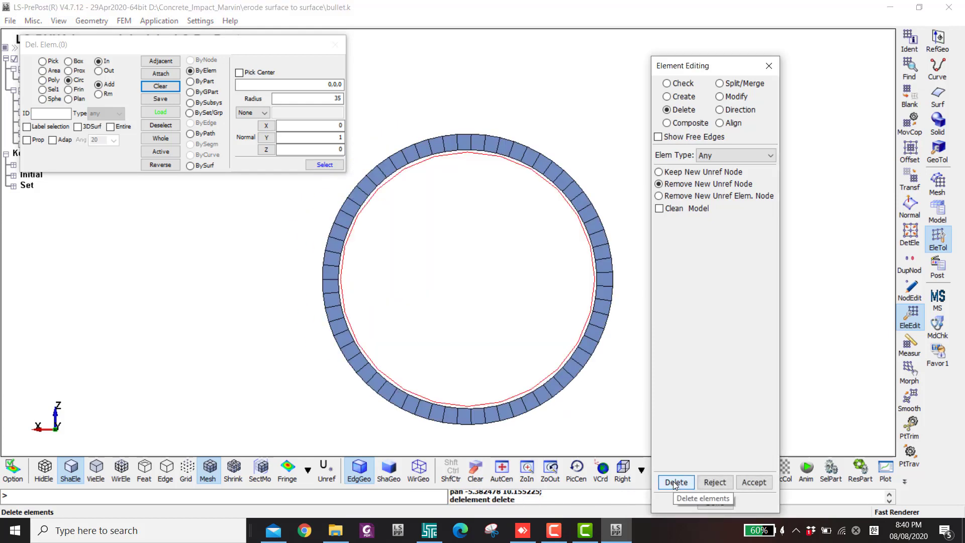
click(744, 483)
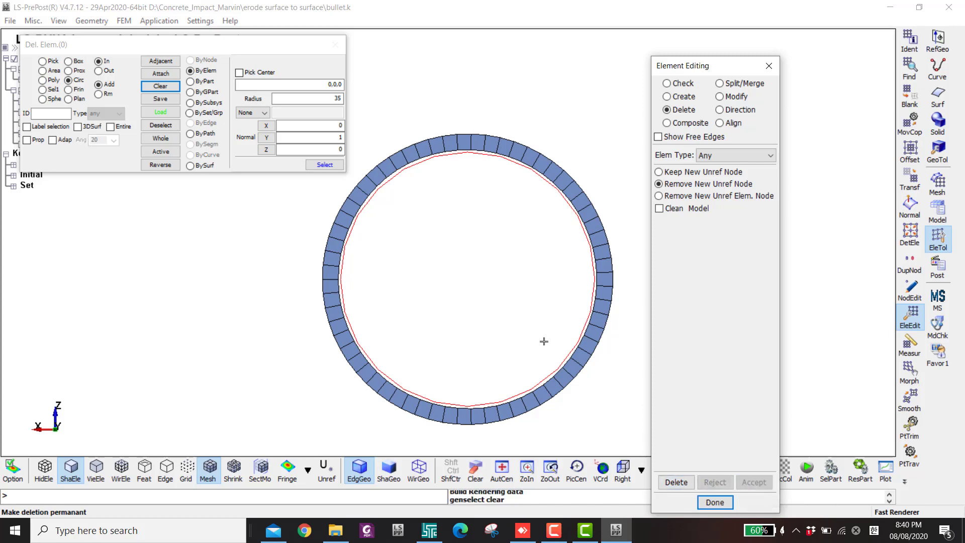
key(ctrl+p)
ctrl+click(740, 122)
- Frame part 6 with the circleshell ring in view and close the part selection
scroll(572, 192, up, 2)
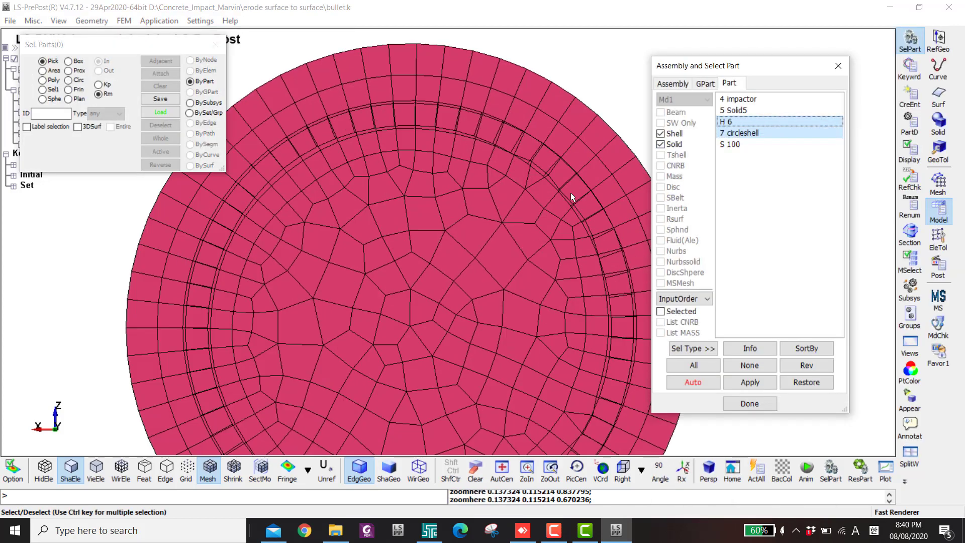
shift+right_drag(552, 220, 550, 168)
scroll(466, 257, down, 1)
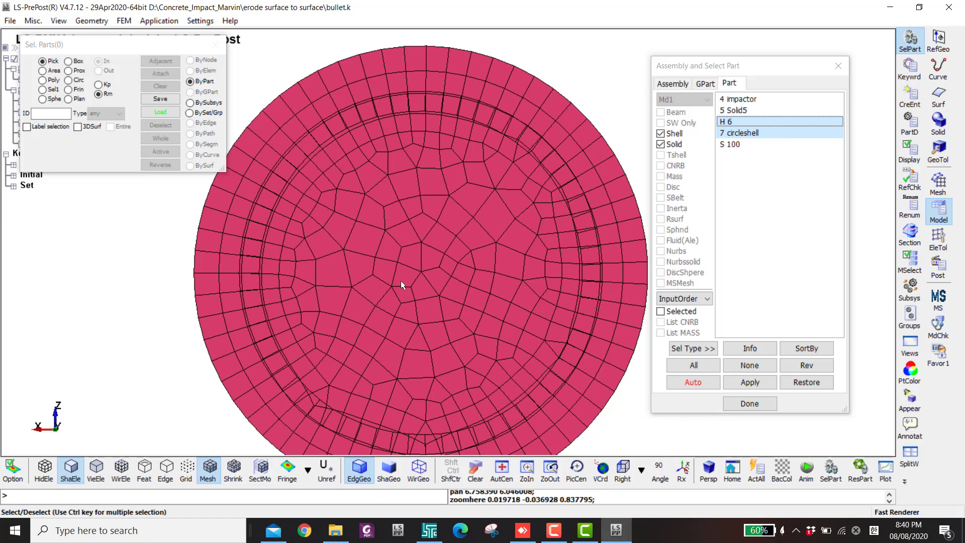
shift+right_drag(408, 252, 416, 236)
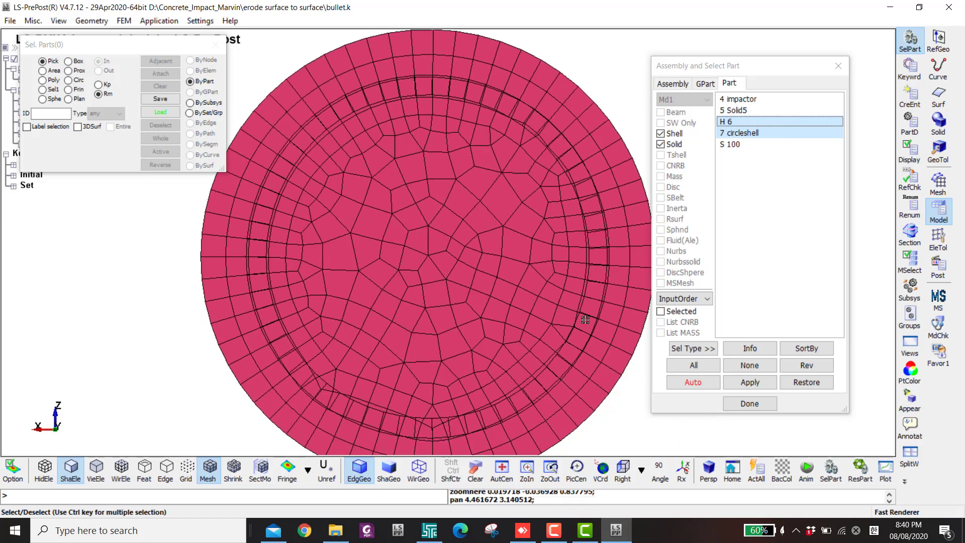
click(939, 236)
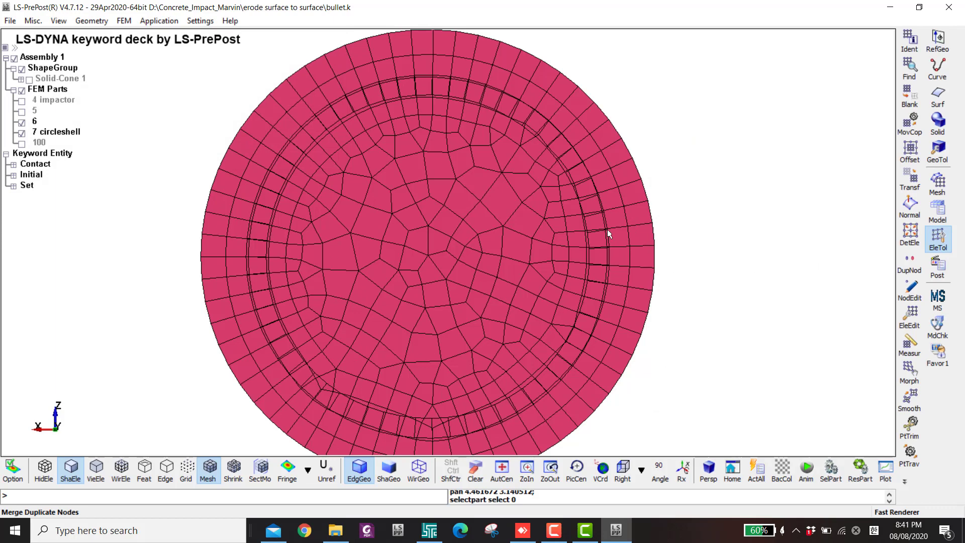
- Check for duplicate nodes at tolerance 0.13, keeping larger IDs, finding 2 coincident nodes
click(909, 264)
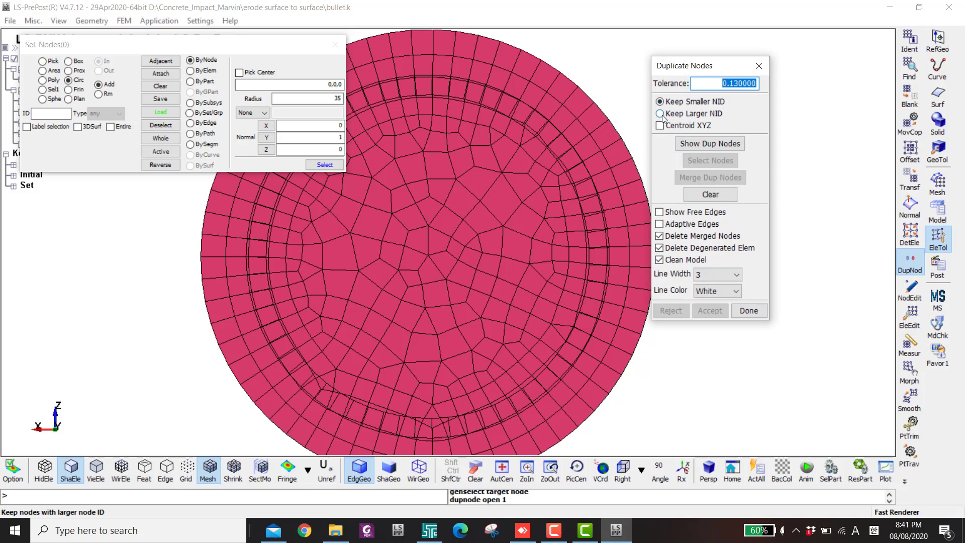
click(683, 117)
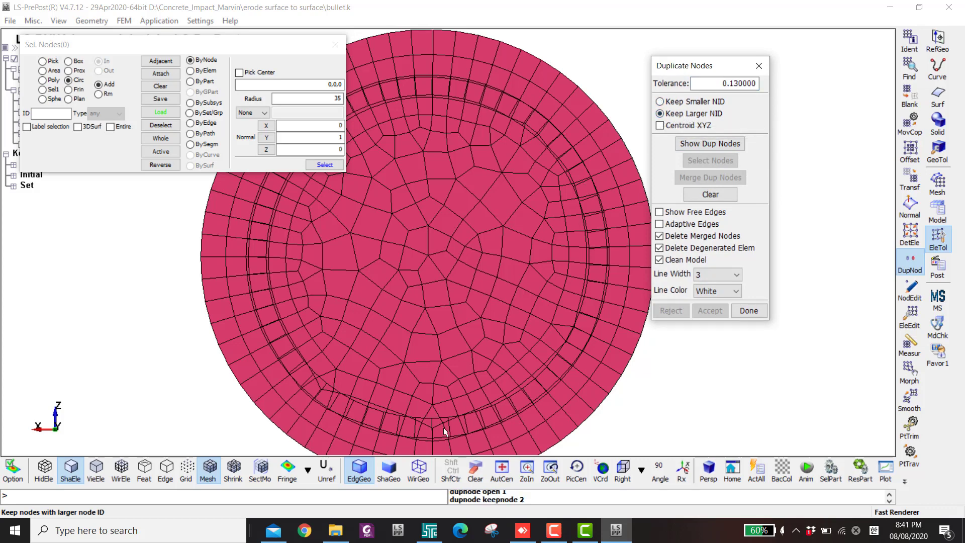
shift+drag(526, 246, 523, 200)
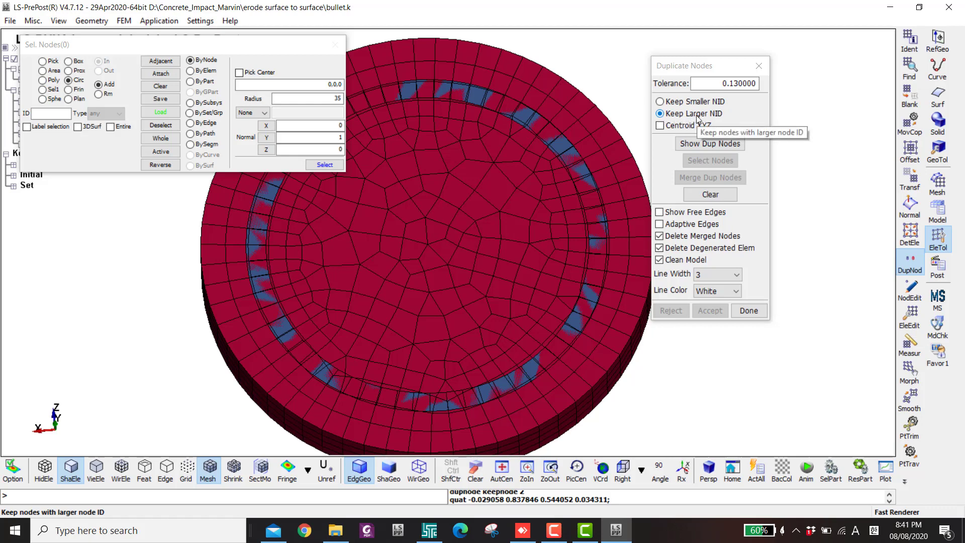
scroll(618, 244, up, 2)
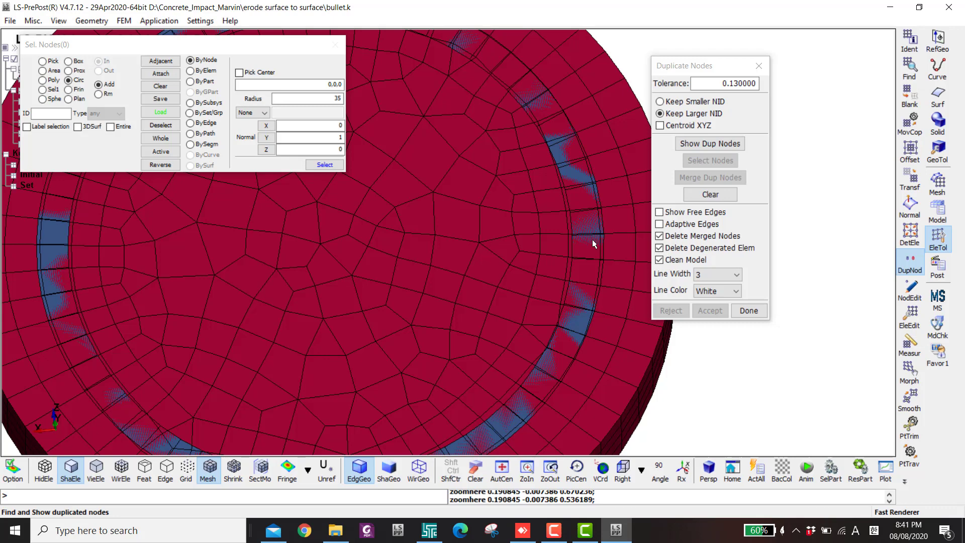
scroll(592, 239, down, 2)
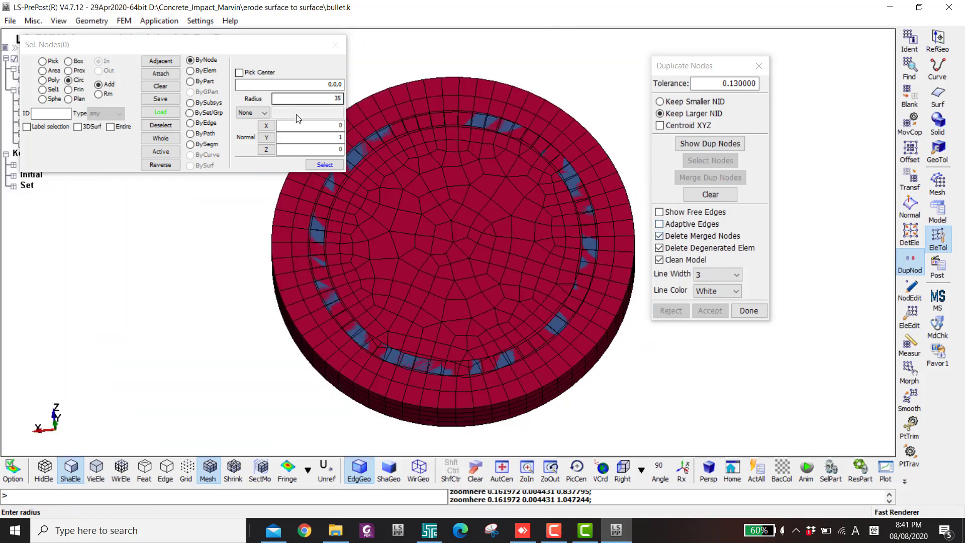
click(692, 148)
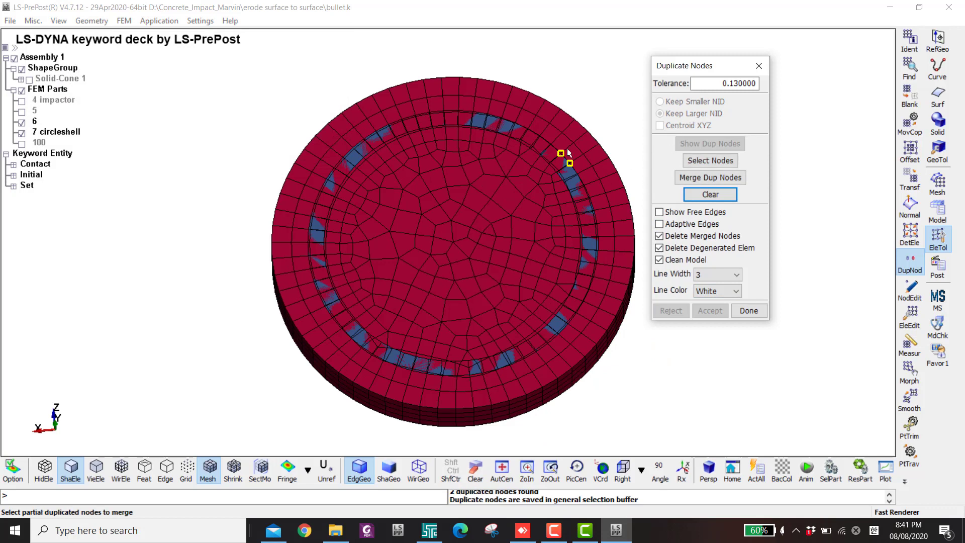
drag(728, 83, 875, 95)
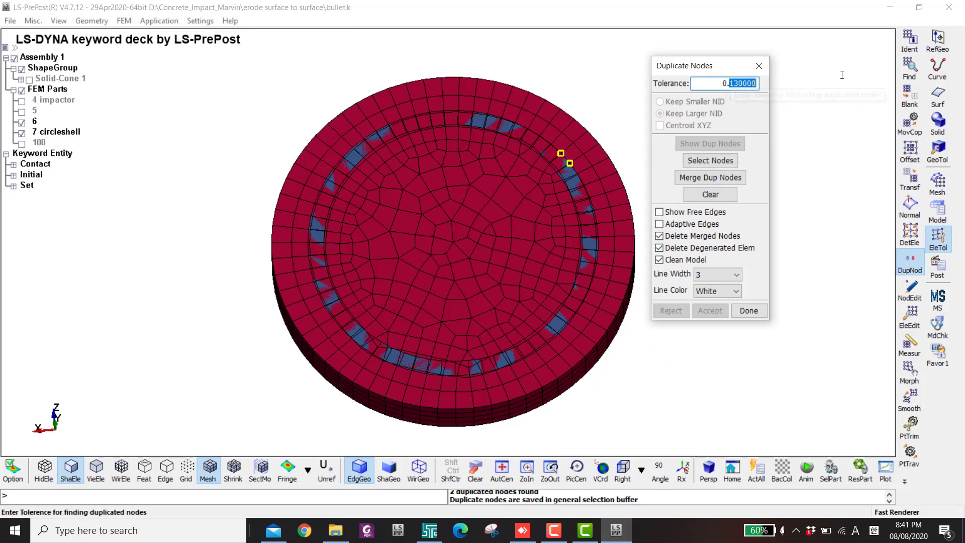
- Re-run the duplicate-node search at tolerance 0.9, finding 107 nodes, viewed face-on from Right
text(9)
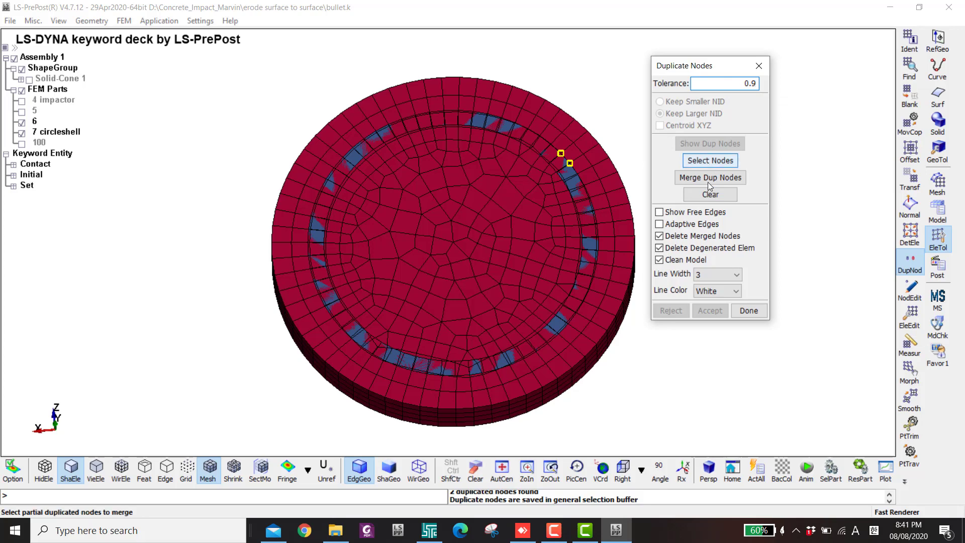
click(712, 195)
click(703, 144)
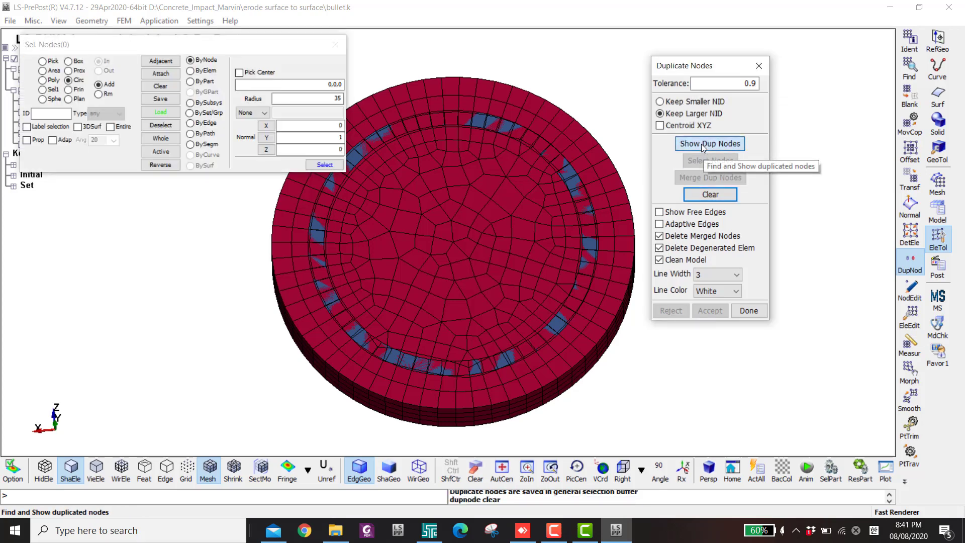
click(623, 471)
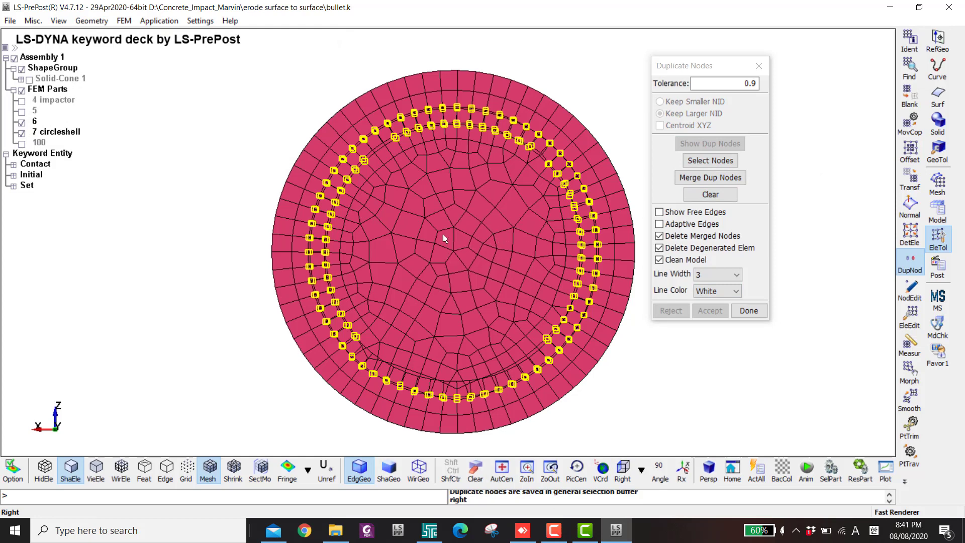
scroll(384, 246, up, 2)
shift+middle_drag(358, 242, 340, 228)
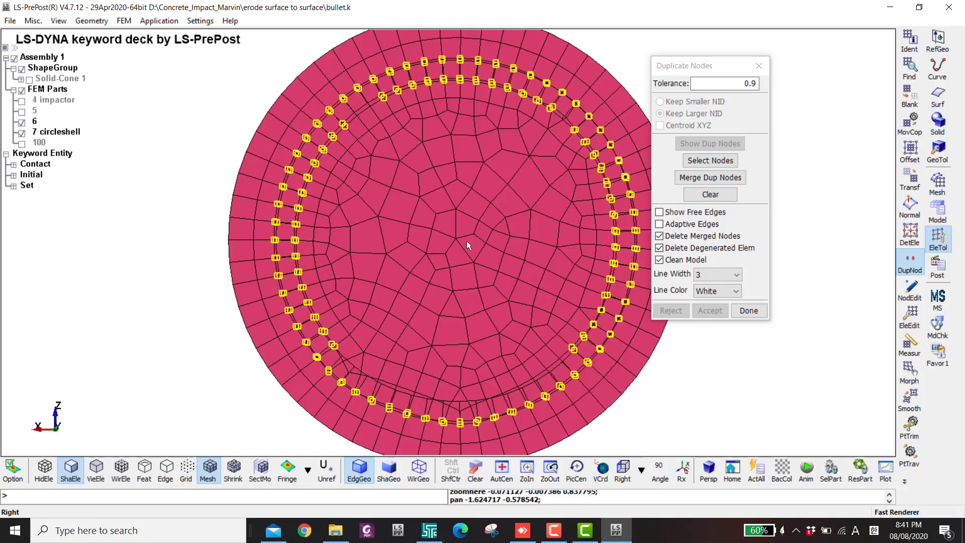
scroll(448, 139, down, 1)
ctrl+middle_drag(448, 139, 427, 151)
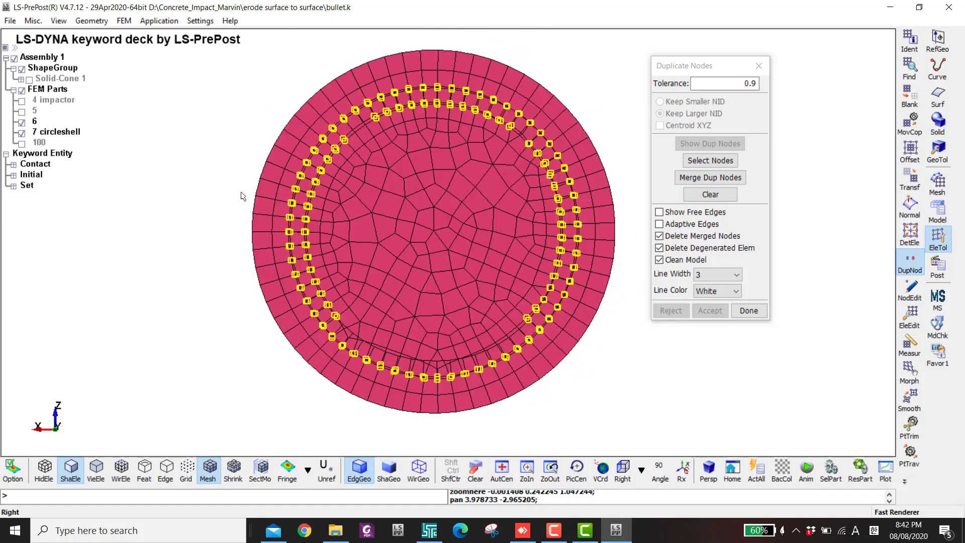
click(710, 166)
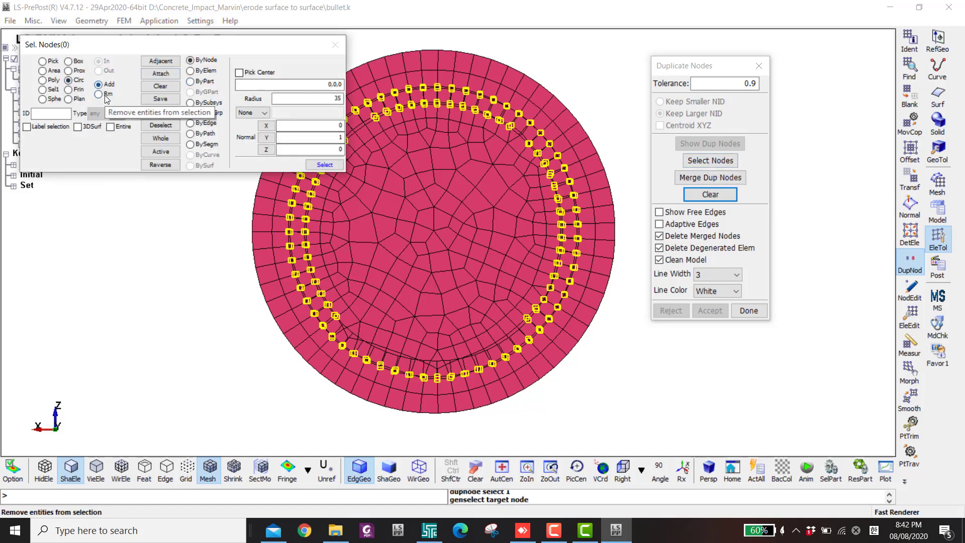
- Select the 126 nodes outside a 36.5-radius circle, after first trying radius 35
click(70, 83)
click(98, 71)
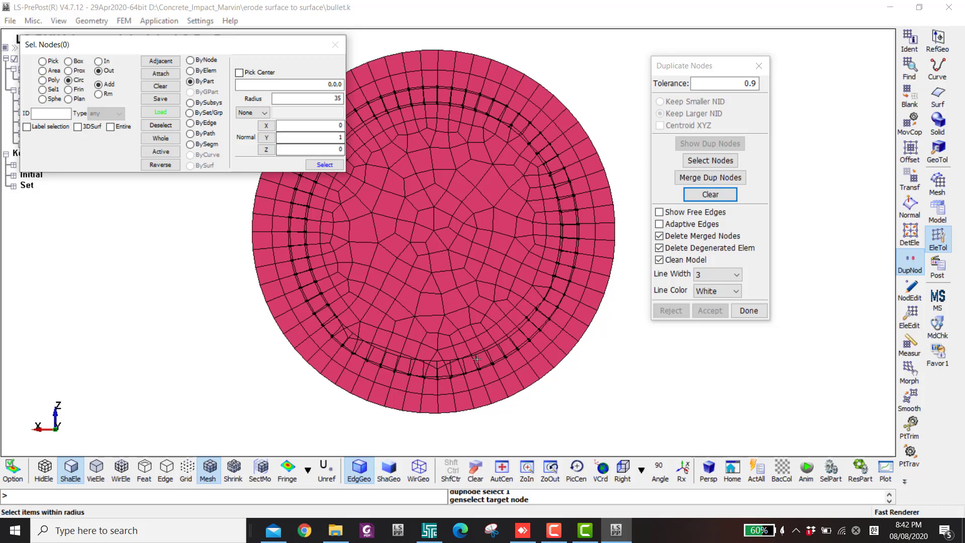
click(335, 98)
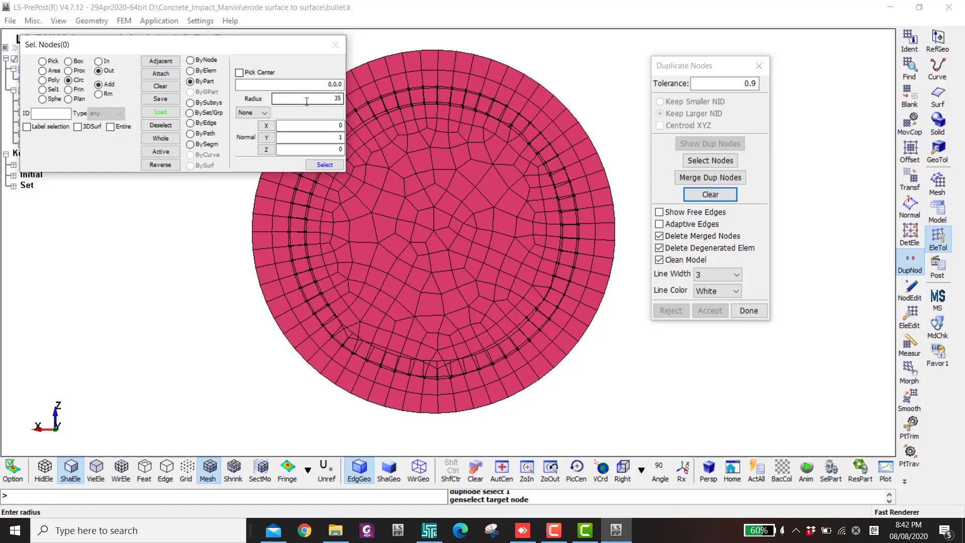
click(325, 165)
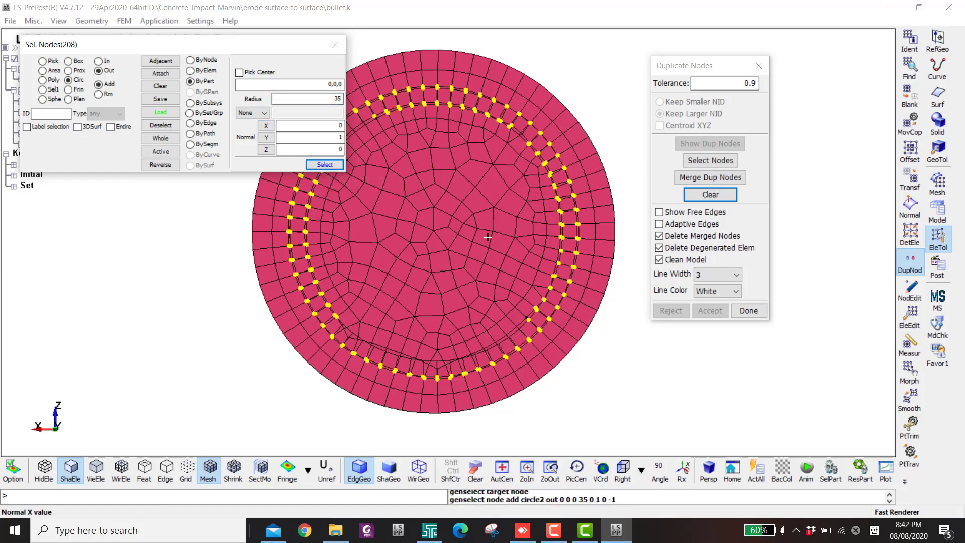
click(166, 88)
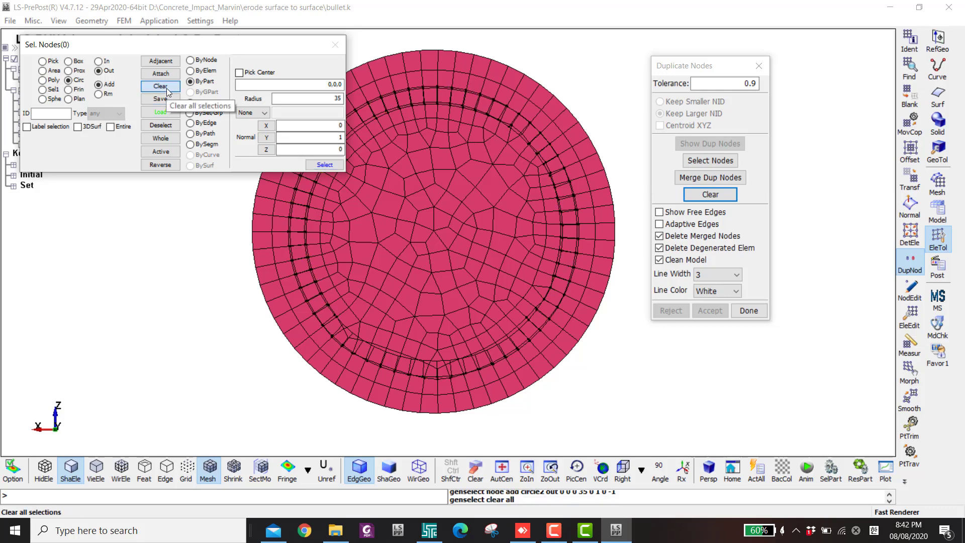
click(305, 97)
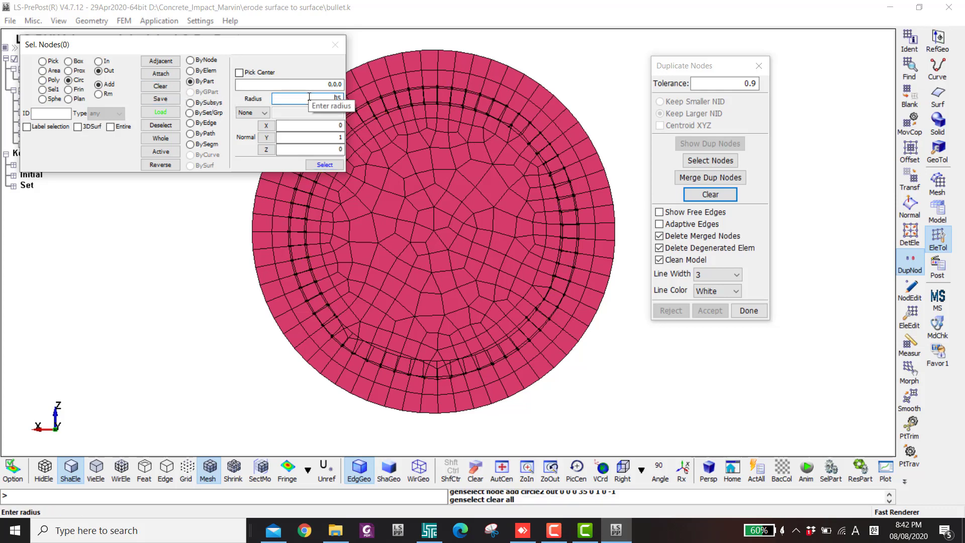
scroll(309, 100, up, 1)
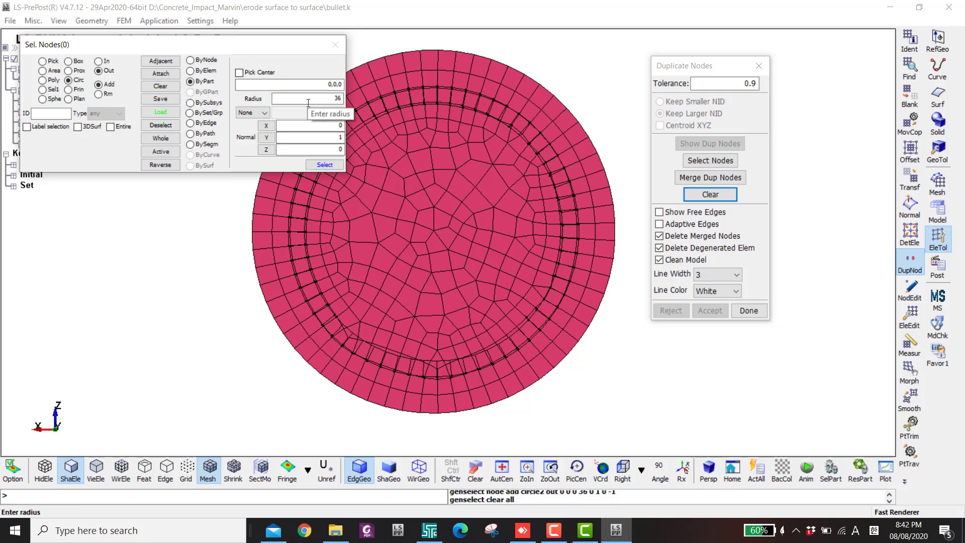
click(325, 164)
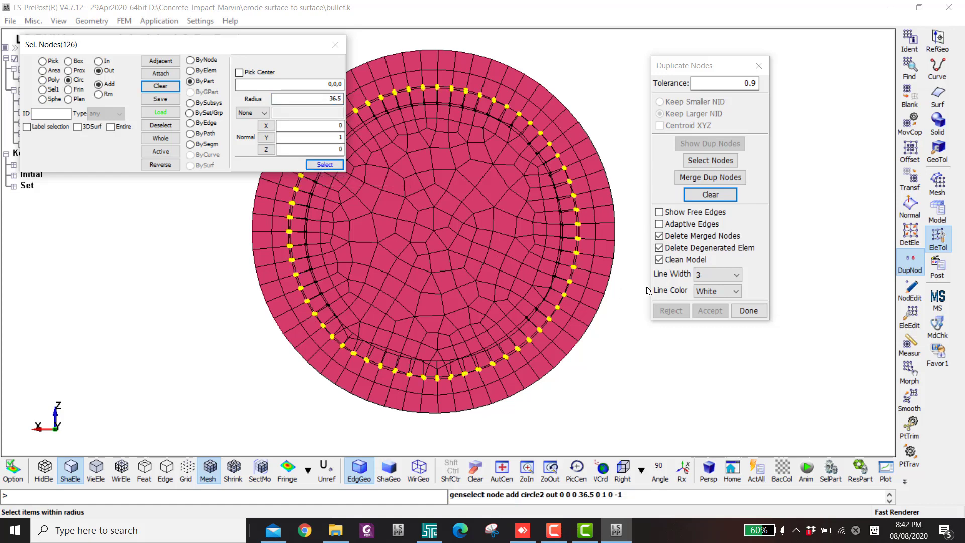
- Merge the selected duplicate nodes at tolerance 0.9 and accept the merge
click(695, 179)
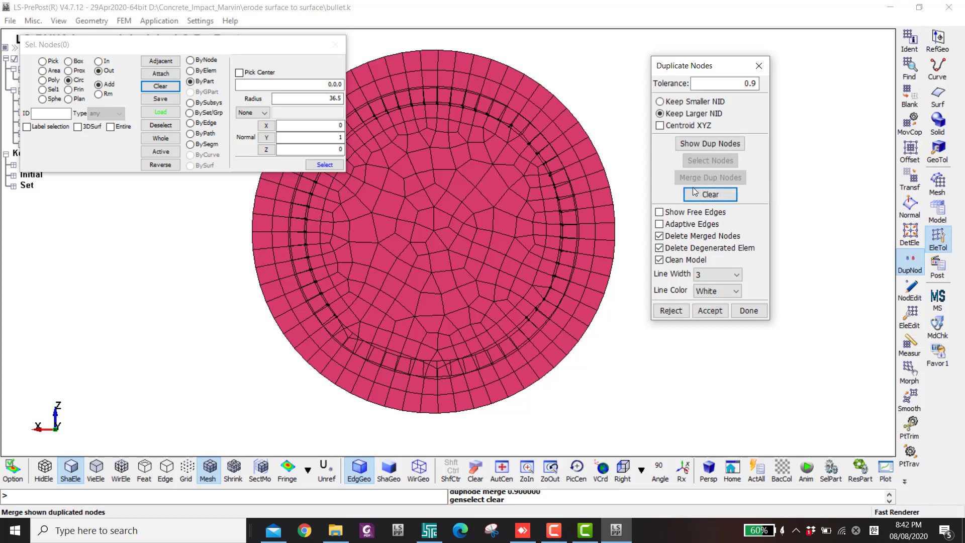
click(713, 311)
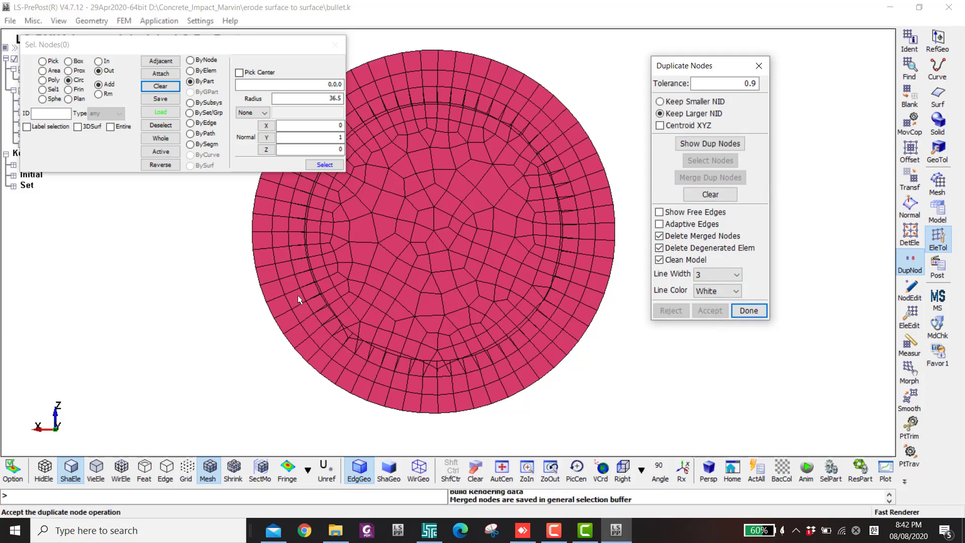
scroll(283, 307, up, 2)
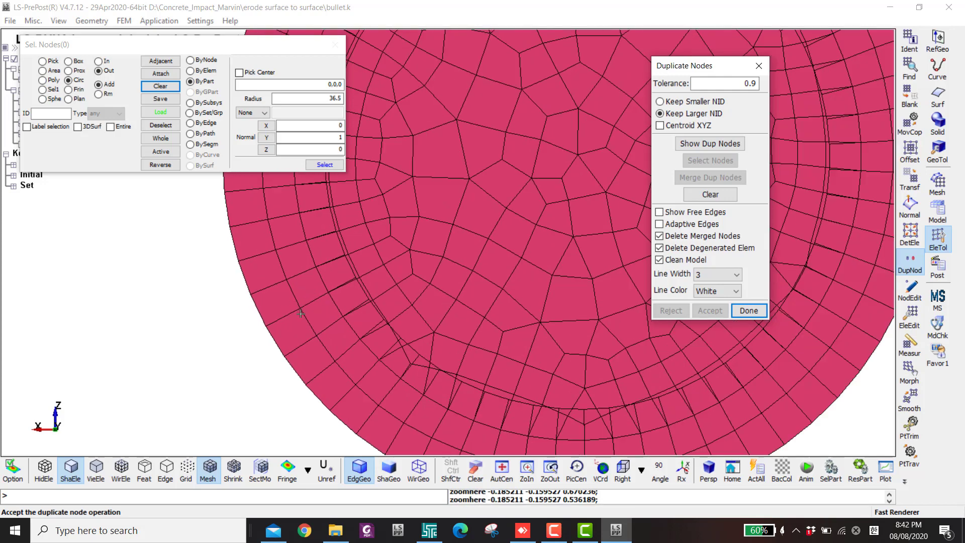
scroll(312, 302, down, 2)
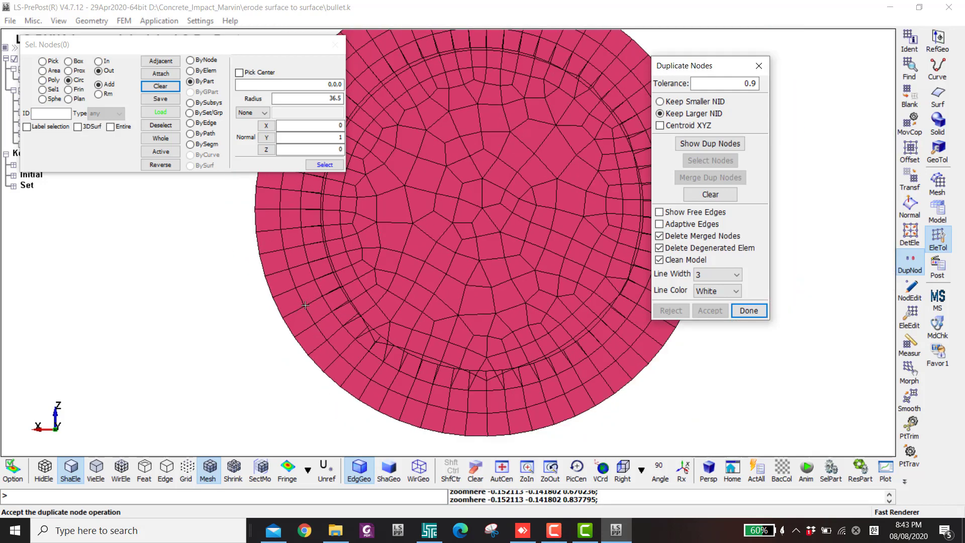
scroll(306, 302, down, 1)
ctrl+middle_drag(441, 208, 440, 222)
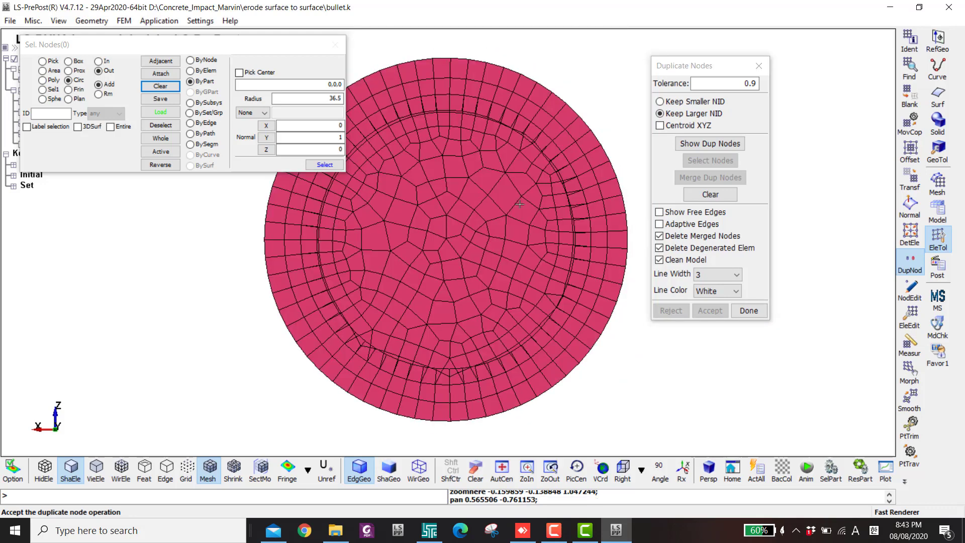
click(939, 185)
- Select all 403 connected faces of the disc's top face for solid face drag
click(912, 285)
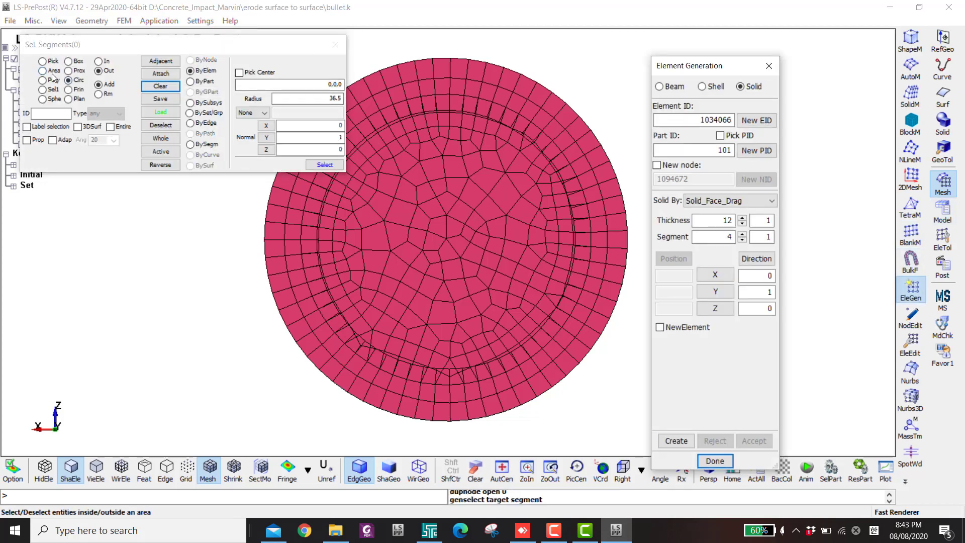
click(42, 61)
click(27, 140)
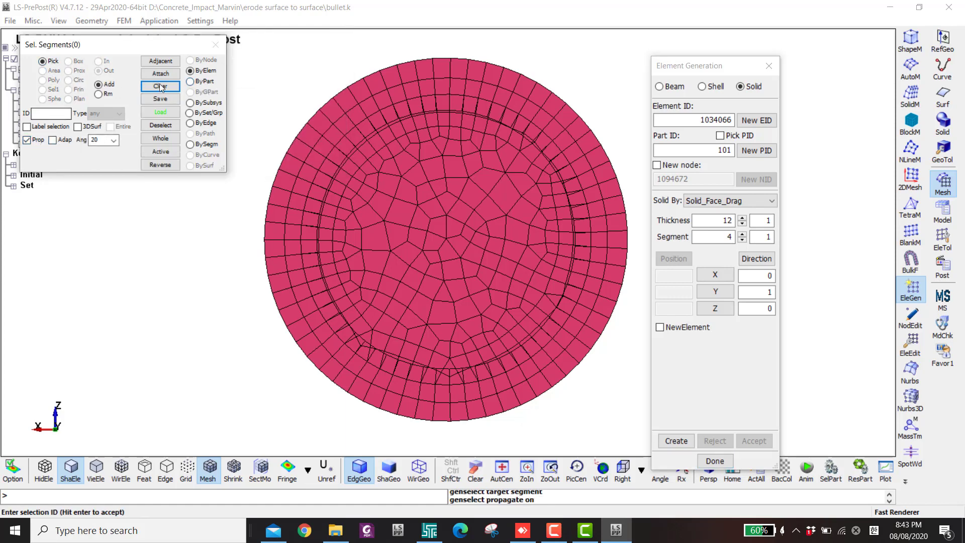
click(382, 88)
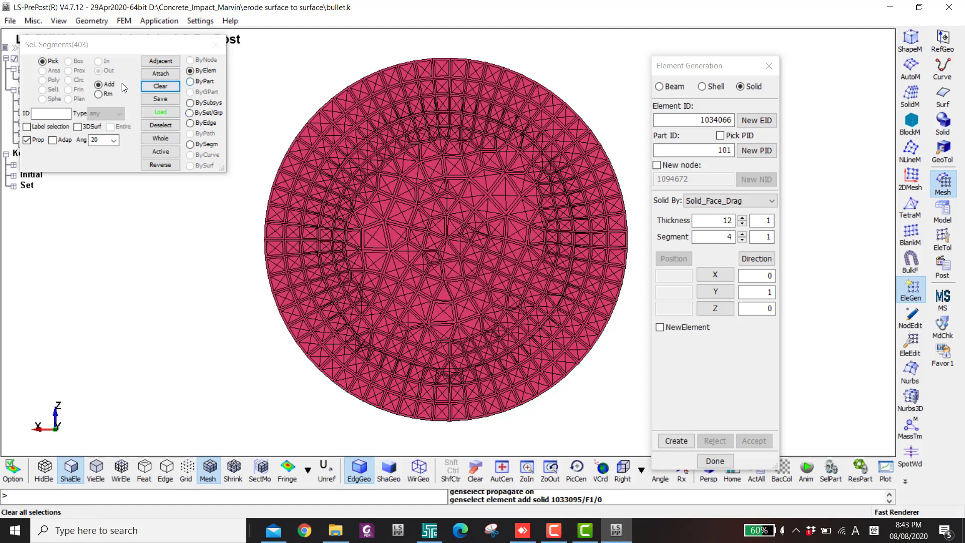
click(37, 137)
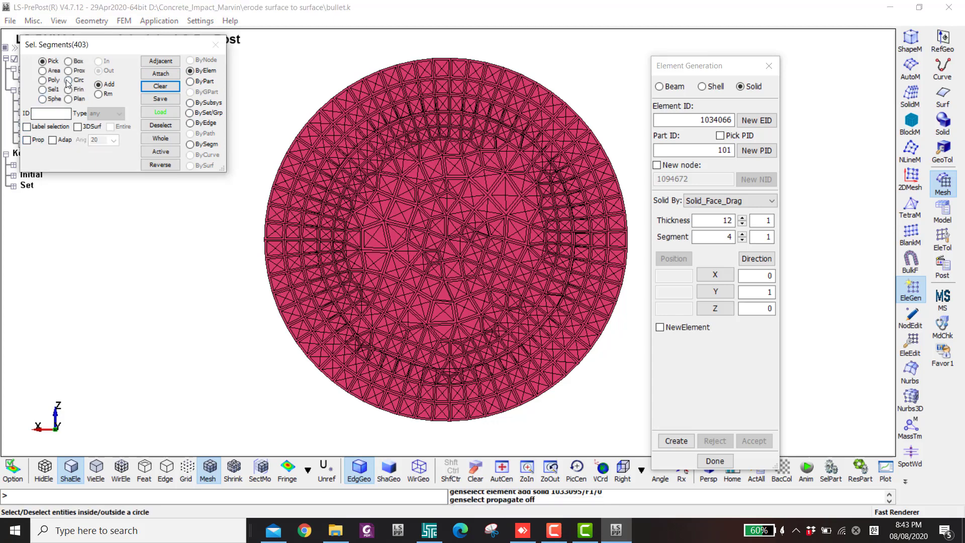
- Remove faces inside a 41-radius circle, leaving 131 outer-ring faces, and inspect them obliquely
click(70, 81)
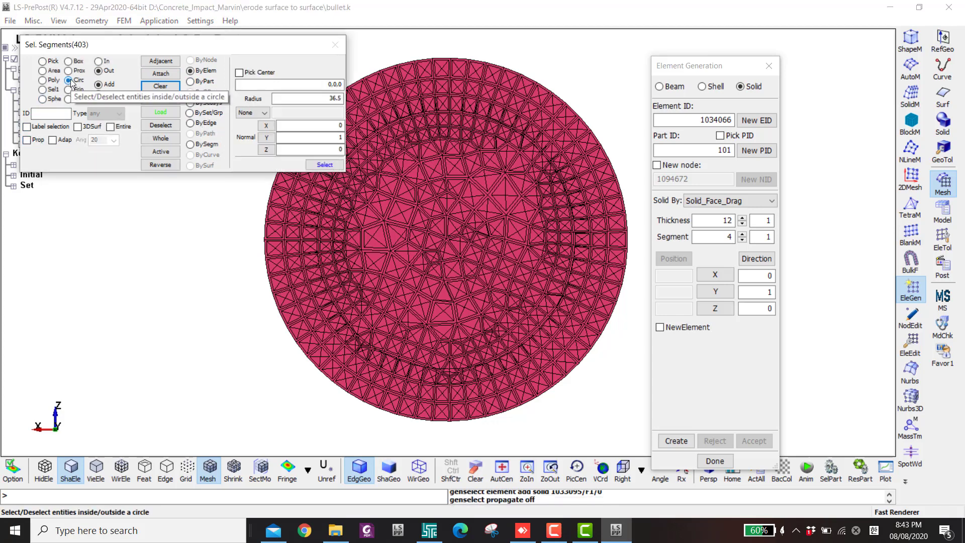
click(98, 94)
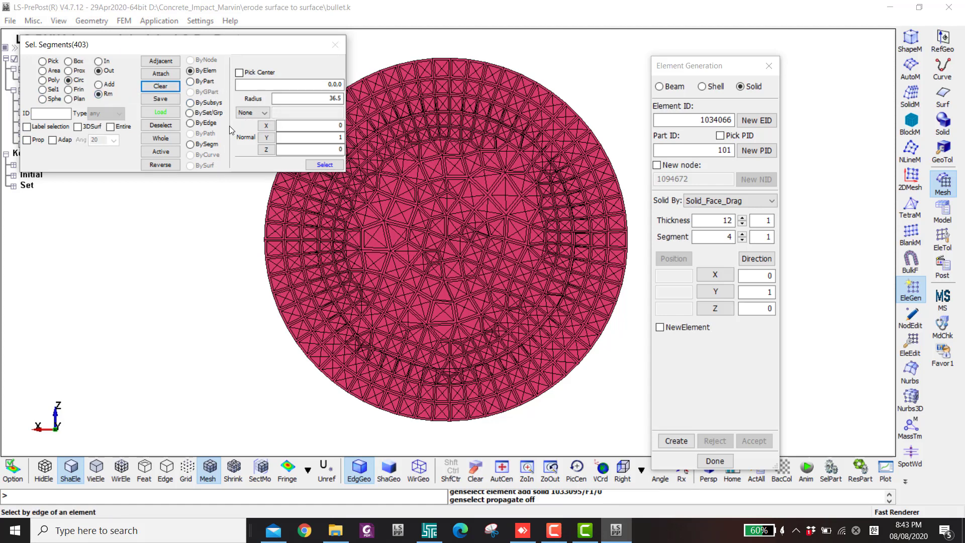
click(99, 61)
click(323, 166)
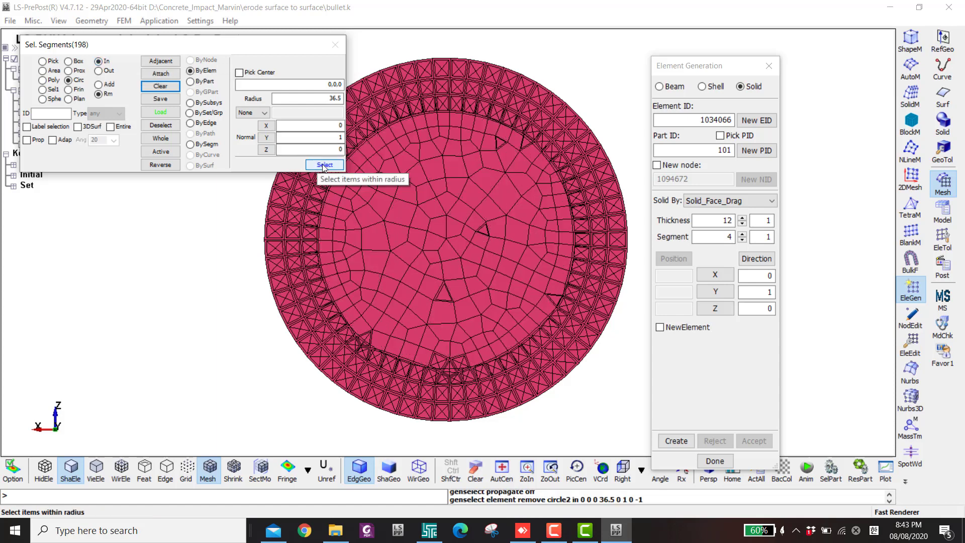
double_click(309, 97)
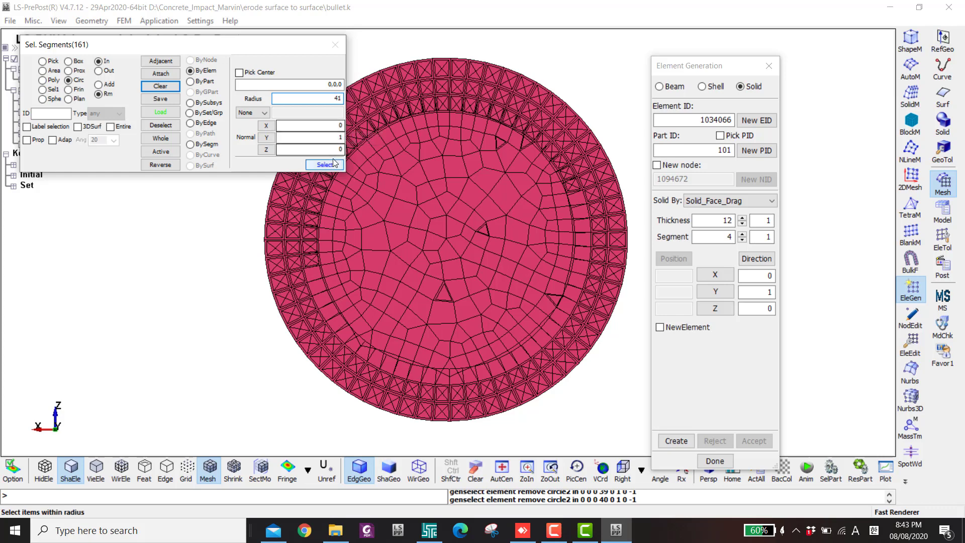
click(327, 165)
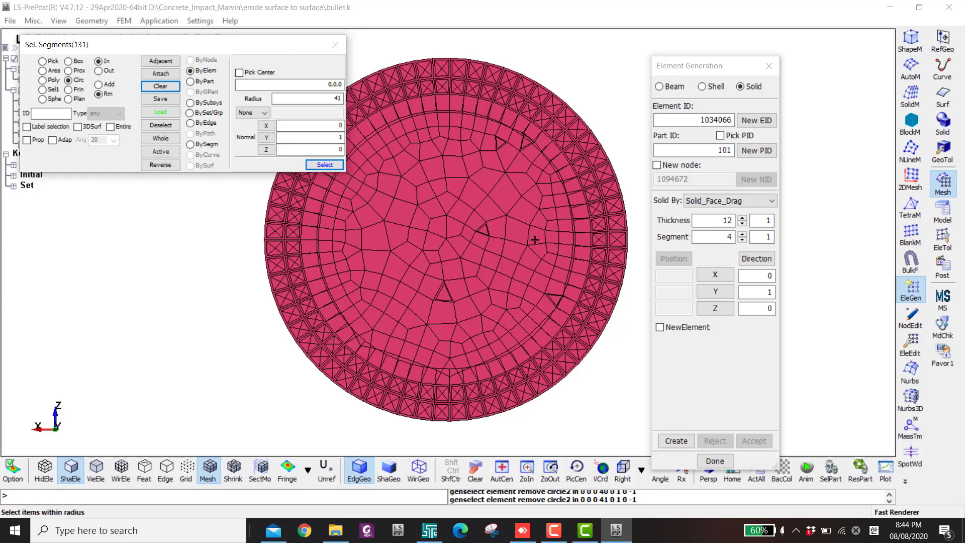
scroll(563, 322, down, 4)
shift+drag(554, 342, 513, 311)
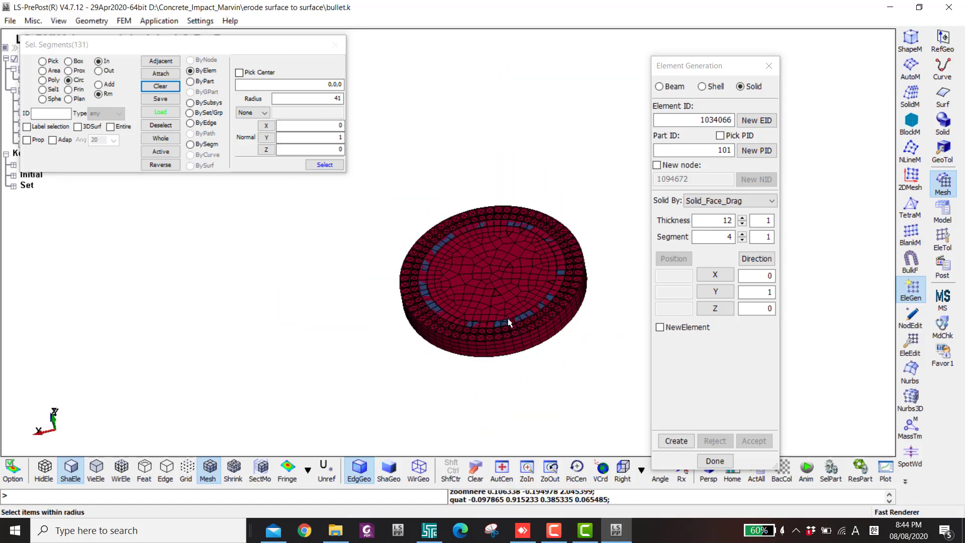
scroll(536, 305, up, 4)
scroll(550, 338, down, 2)
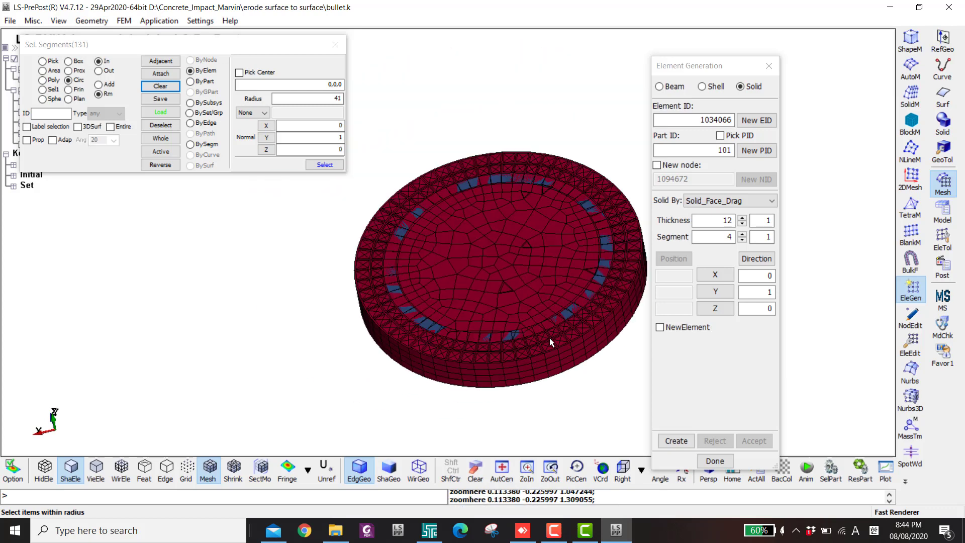
- Set the face-drag thickness to 478 and extrude the ring faces as a trial
double_click(718, 223)
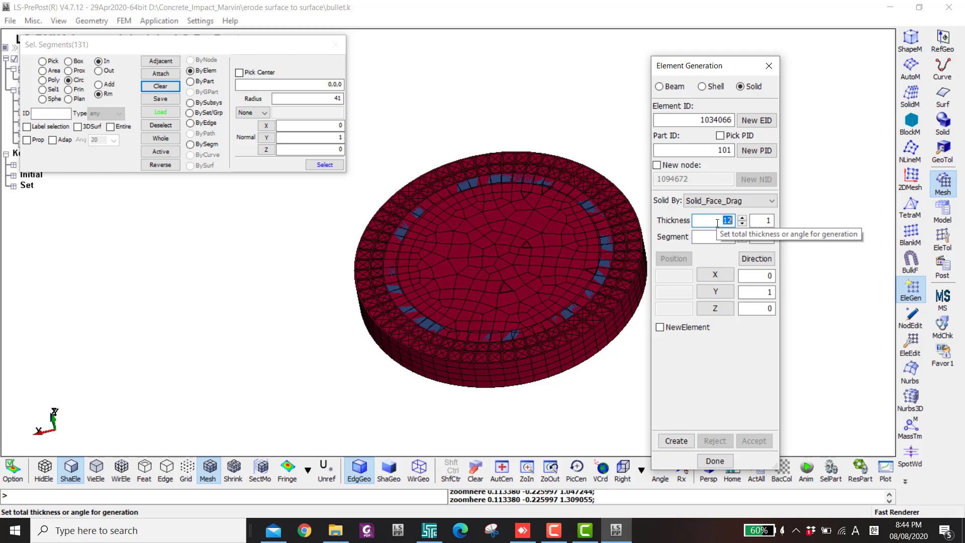
text(4)
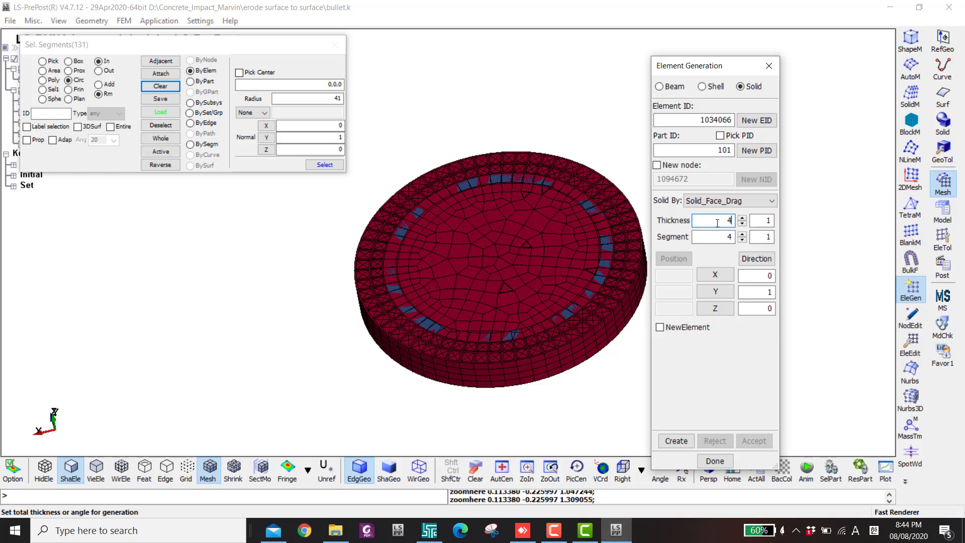
text(78)
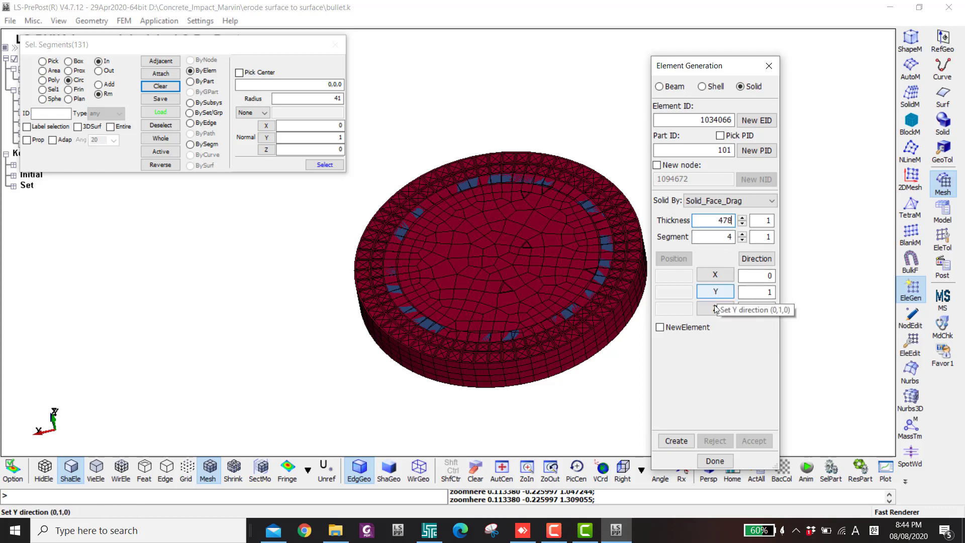
click(676, 441)
click(623, 471)
scroll(569, 327, up, 5)
ctrl+middle_drag(512, 358, 499, 311)
- Inspect the 478-long trial extrusion, reject it, and return to the right view
scroll(498, 310, up, 1)
shift+drag(505, 298, 640, 392)
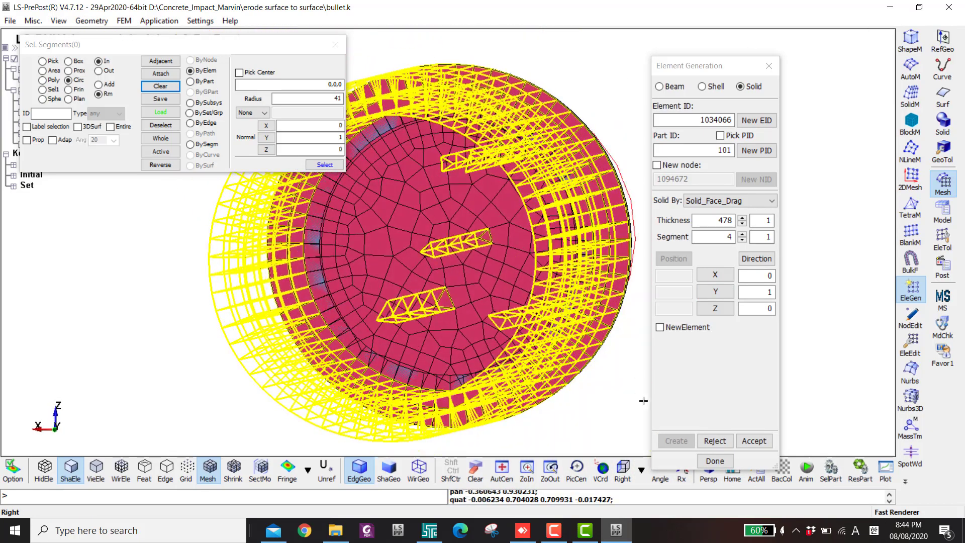
click(715, 441)
click(622, 470)
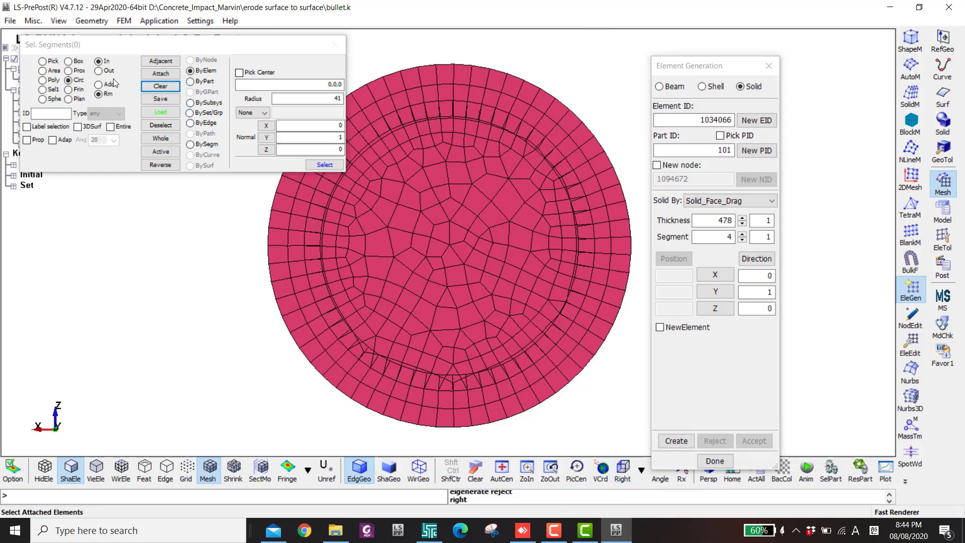
- Reselect the disc's whole top face by propagation from a seed element
click(43, 61)
click(26, 140)
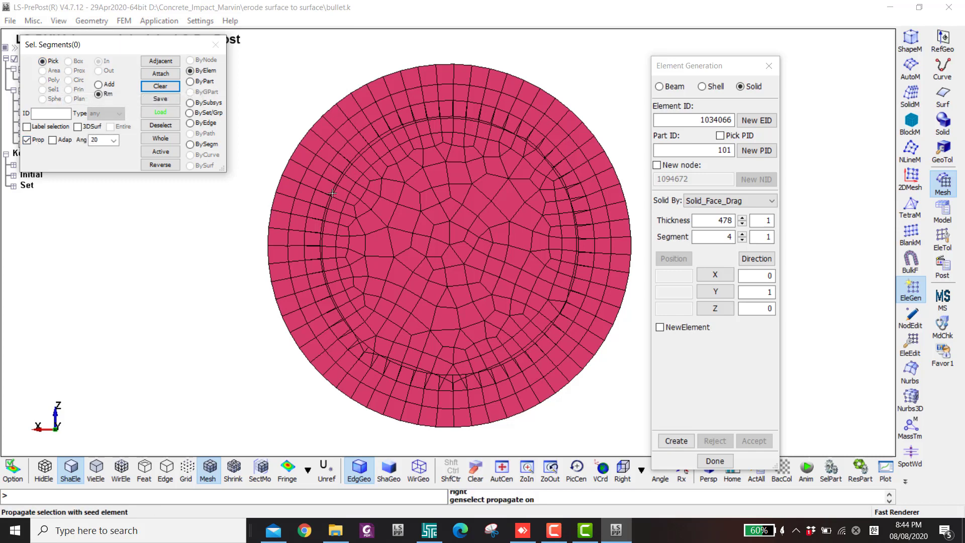
click(332, 193)
shift+drag(312, 167, 325, 166)
click(99, 84)
click(331, 158)
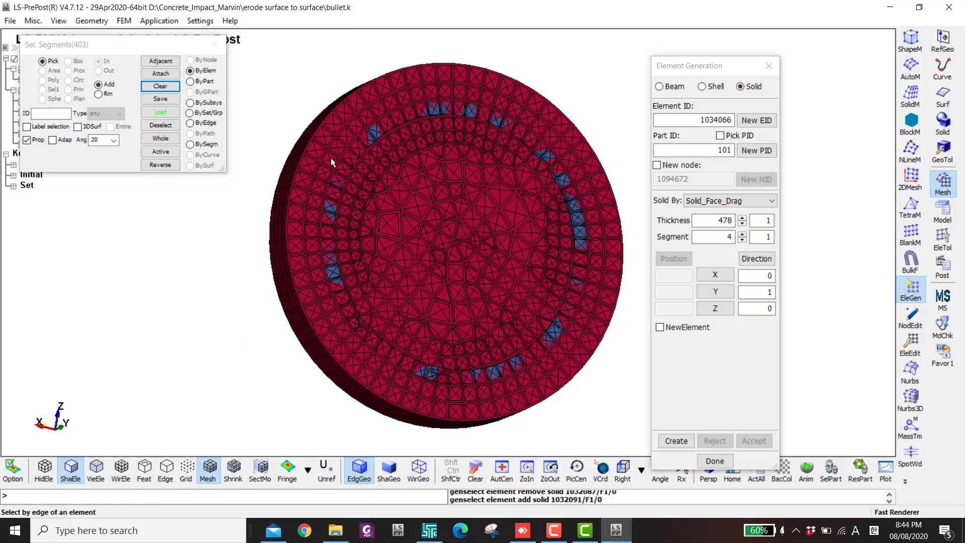
click(622, 470)
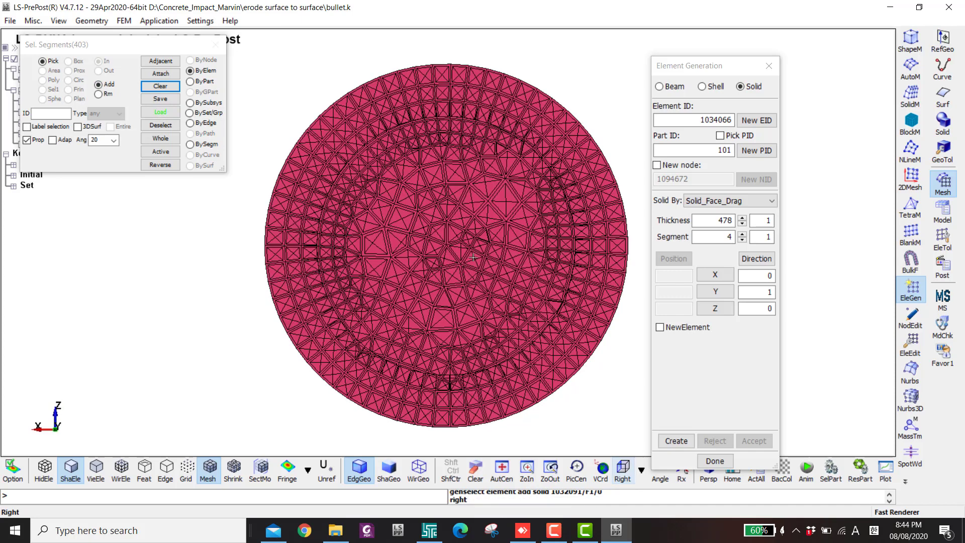
- Deselect the segments inside the radius-41 circle, keeping only the outer ring
click(108, 95)
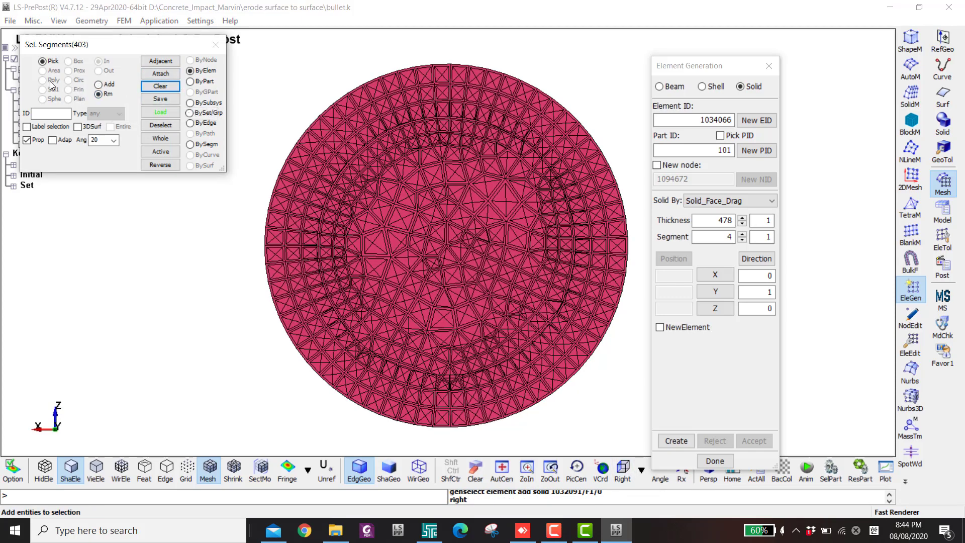
click(27, 140)
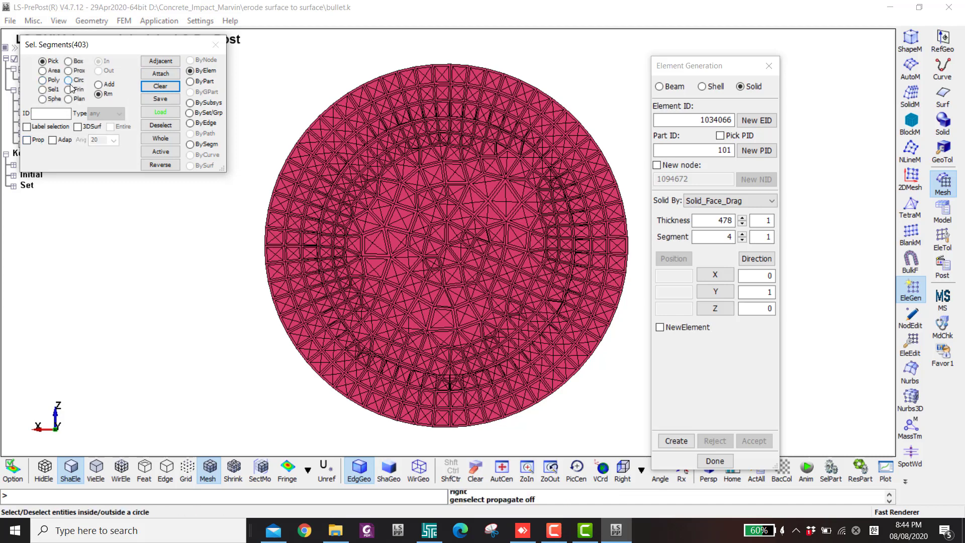
click(69, 80)
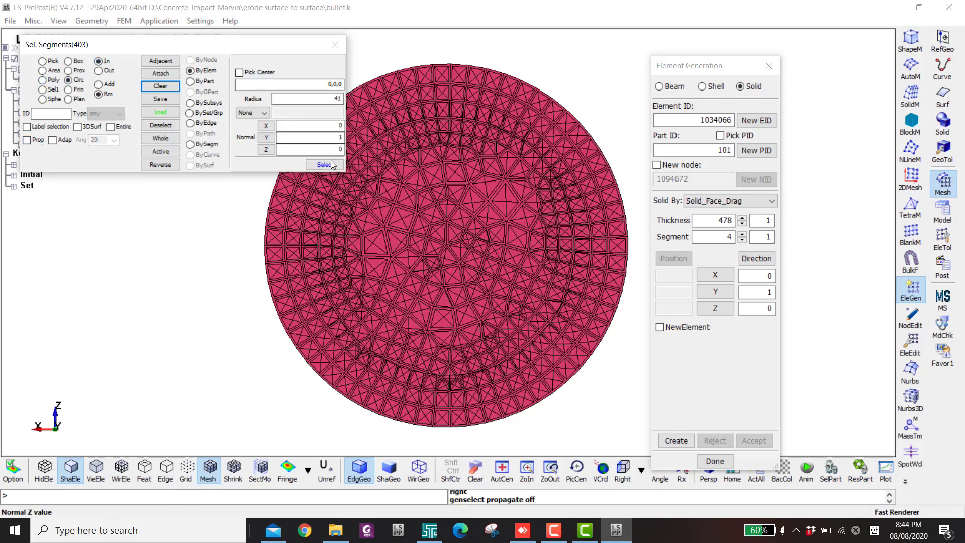
click(325, 165)
scroll(482, 225, up, 5)
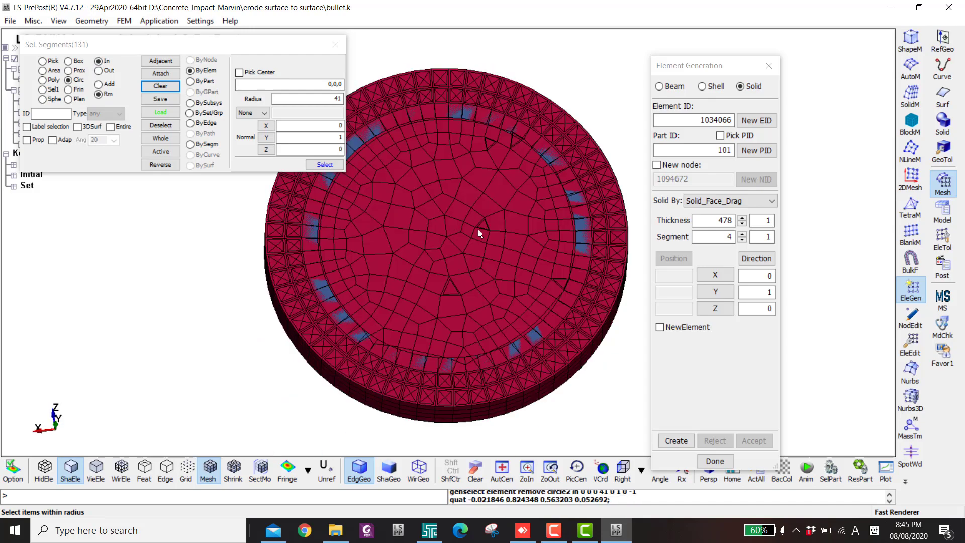
ctrl+right_drag(438, 331, 416, 261)
scroll(435, 234, down, 1)
scroll(417, 265, down, 3)
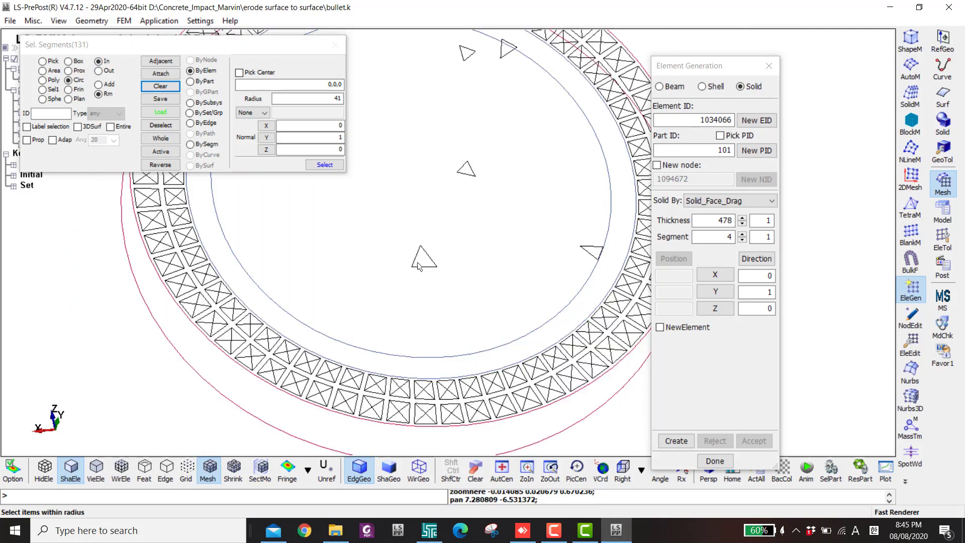
click(624, 471)
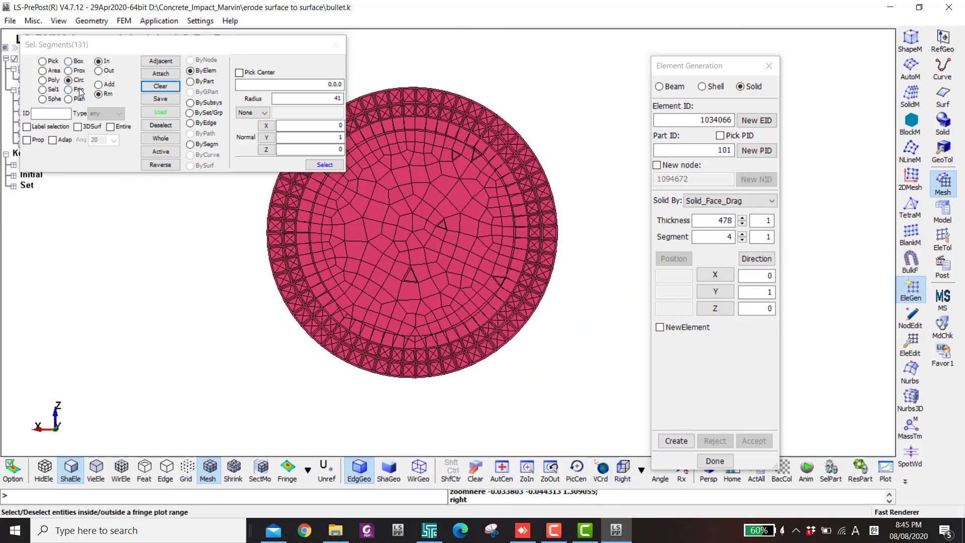
- Deselect a stray segment and the segments inside a drawn area
click(44, 62)
click(298, 221)
click(297, 224)
ctrl+middle_drag(298, 224, 295, 222)
click(44, 71)
drag(384, 183, 439, 245)
- Deselect four stray triangles and extrude the 126 ring faces into a 478-long solid
scroll(468, 156, up, 5)
click(479, 155)
scroll(405, 162, down, 2)
click(405, 162)
scroll(405, 161, down, 2)
click(395, 262)
click(444, 182)
ctrl+middle_drag(524, 261, 493, 245)
ctrl+right_drag(493, 245, 483, 241)
scroll(453, 243, down, 4)
mouse_move(390, 245)
ctrl+mouse_down()
mouse_move(467, 174)
mouse_move(410, 240)
ctrl+mouse_up()
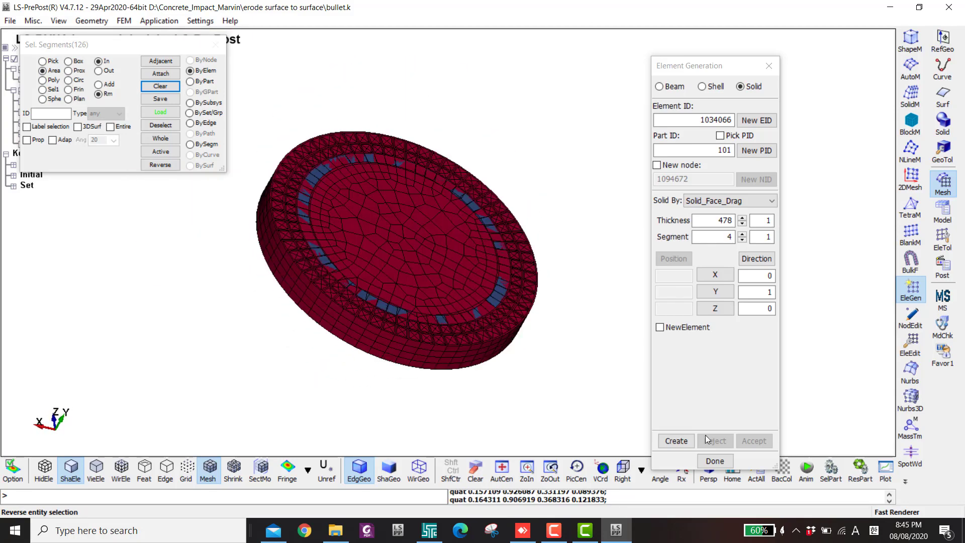
click(677, 441)
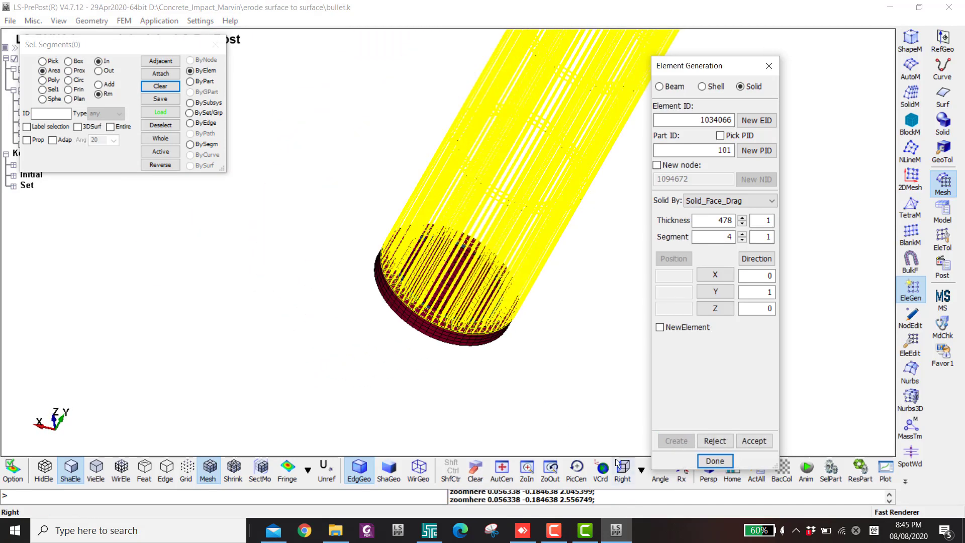
- Set the ring extrusion to 158 segments and accept the hollow tube
click(624, 472)
click(682, 473)
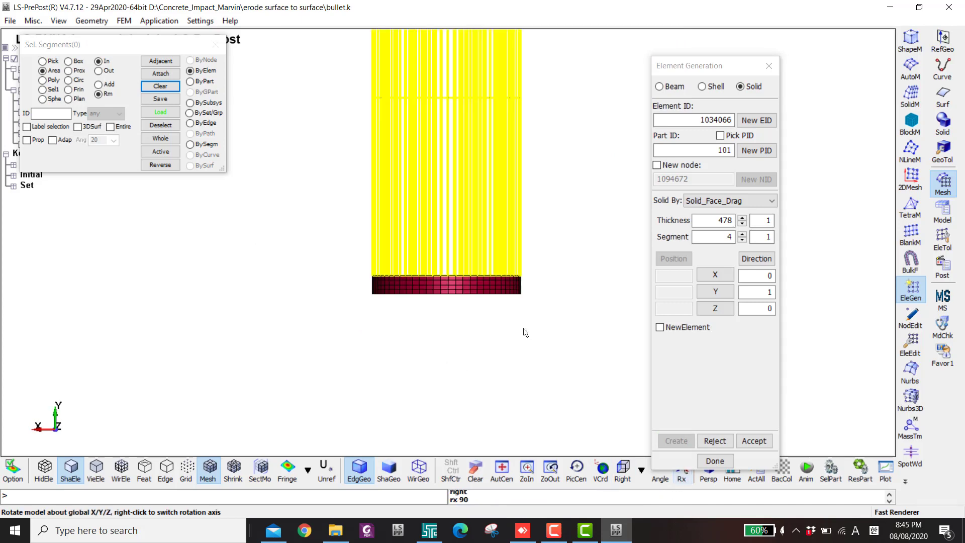
double_click(743, 234)
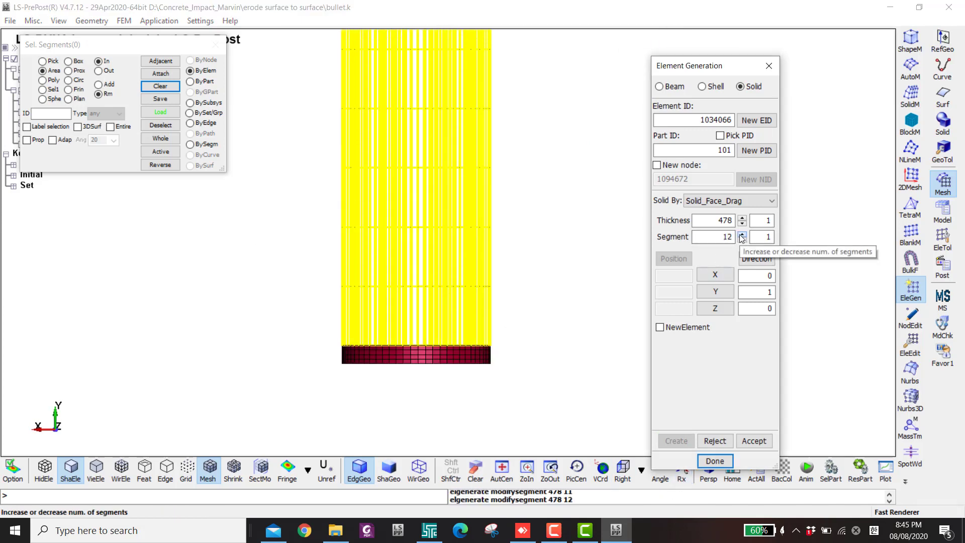
drag(741, 235, 743, 235)
scroll(628, 370, down, 2)
click(755, 441)
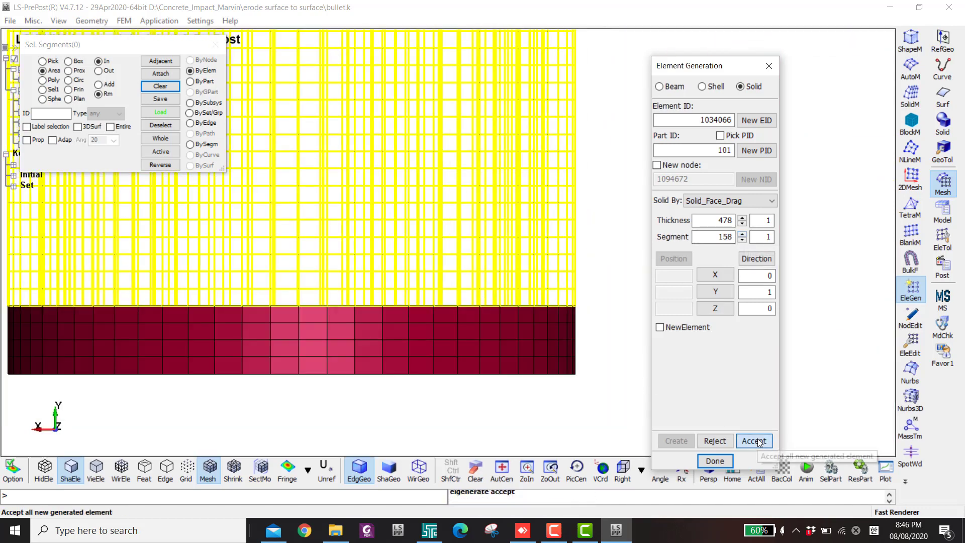
- Bring the tube's open end into view and open the part list with F2
scroll(543, 309, down, 5)
shift+drag(514, 166, 500, 243)
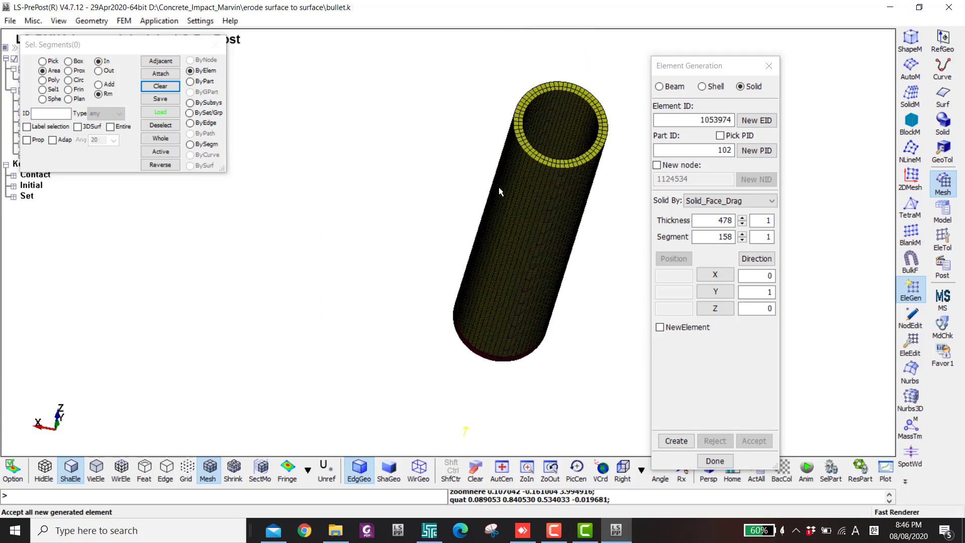
scroll(579, 116, up, 4)
shift+middle_drag(579, 117, 470, 195)
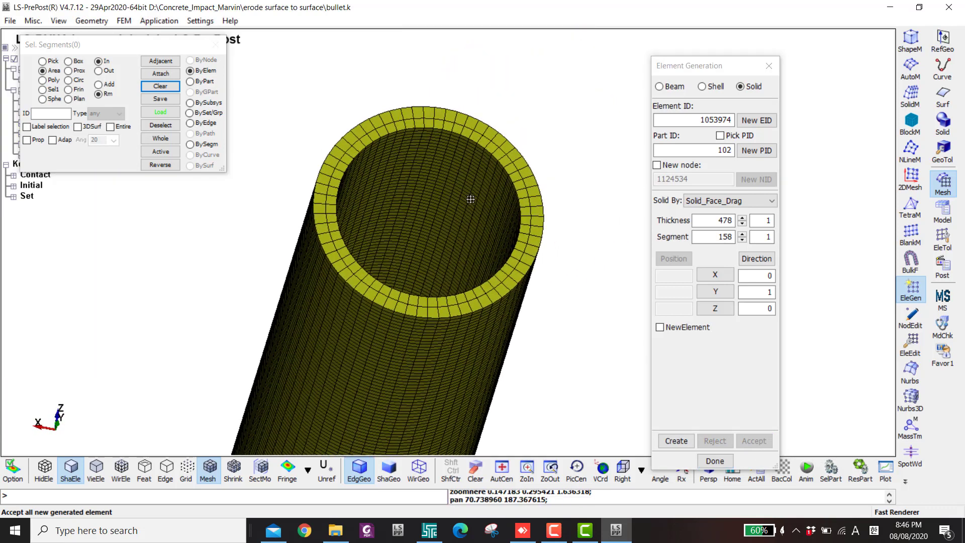
key(F2)
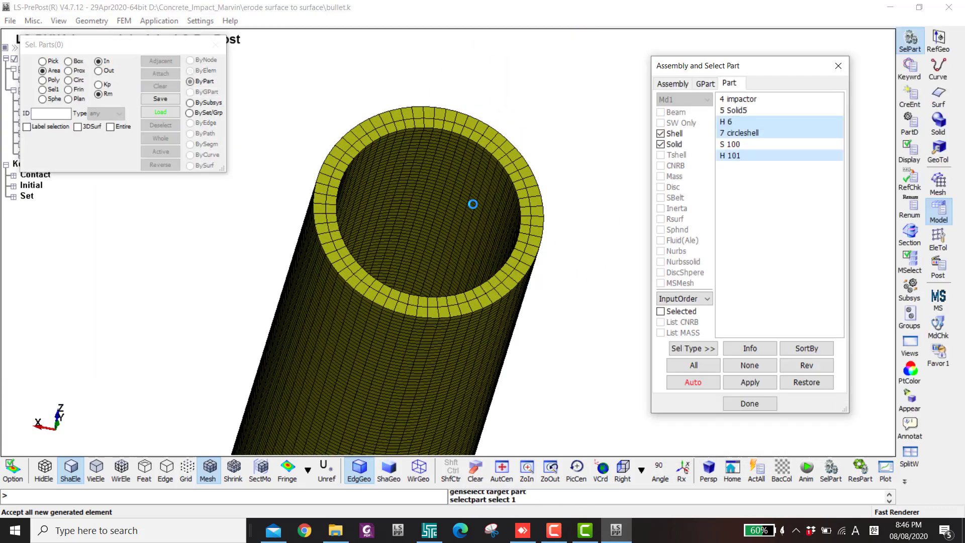
- Show part S 100, the solid core, alongside the other parts
ctrl+click(727, 144)
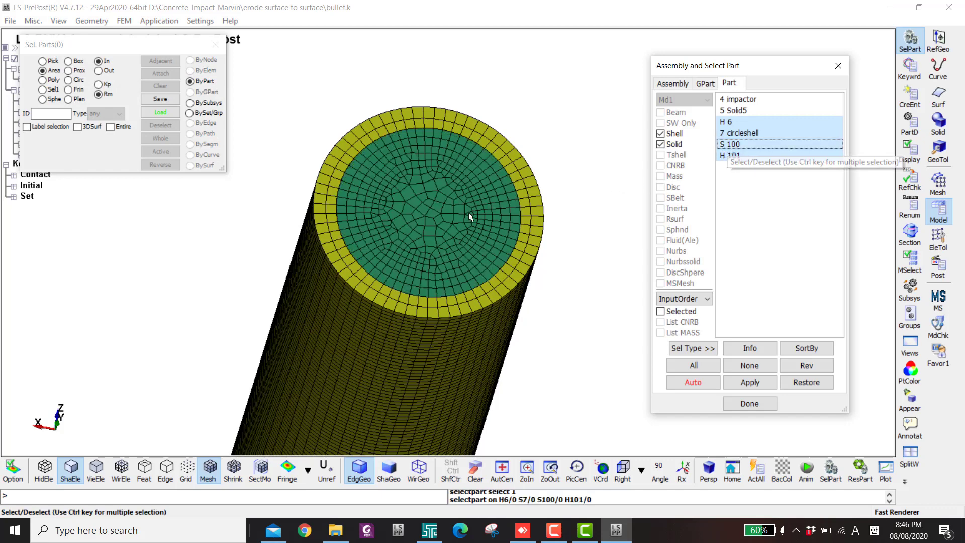
scroll(509, 216, up, 3)
scroll(509, 216, up, 2)
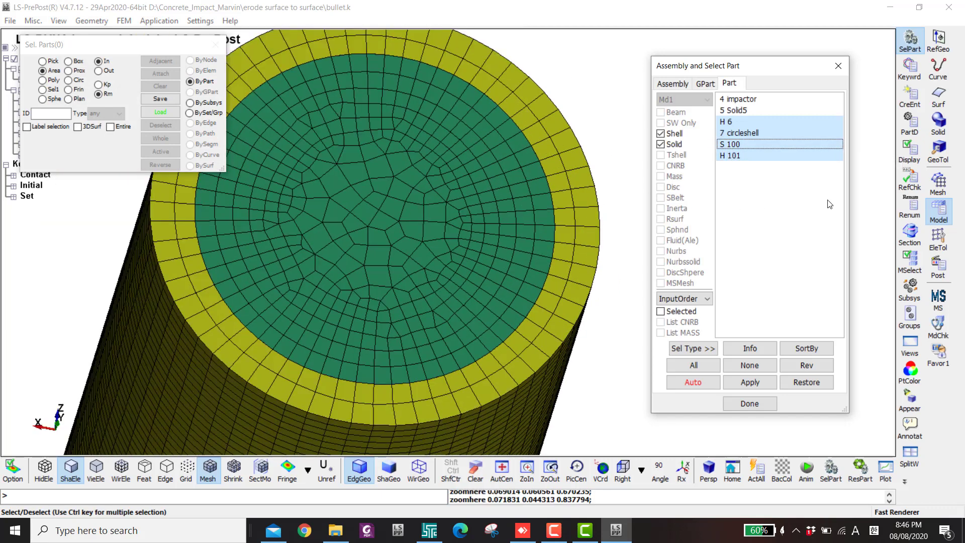
click(839, 66)
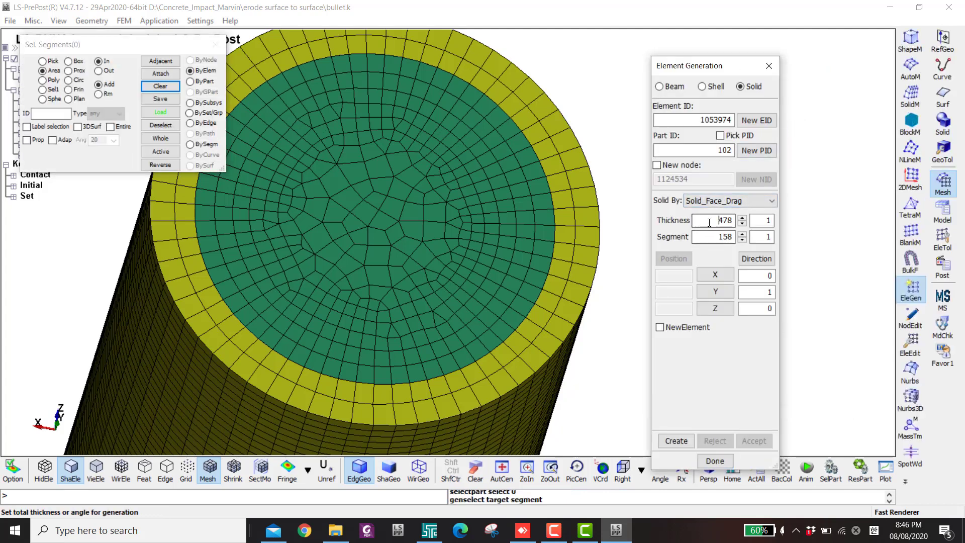
- Select the whole end face and extrude it 10 thick with 1 segment
double_click(710, 221)
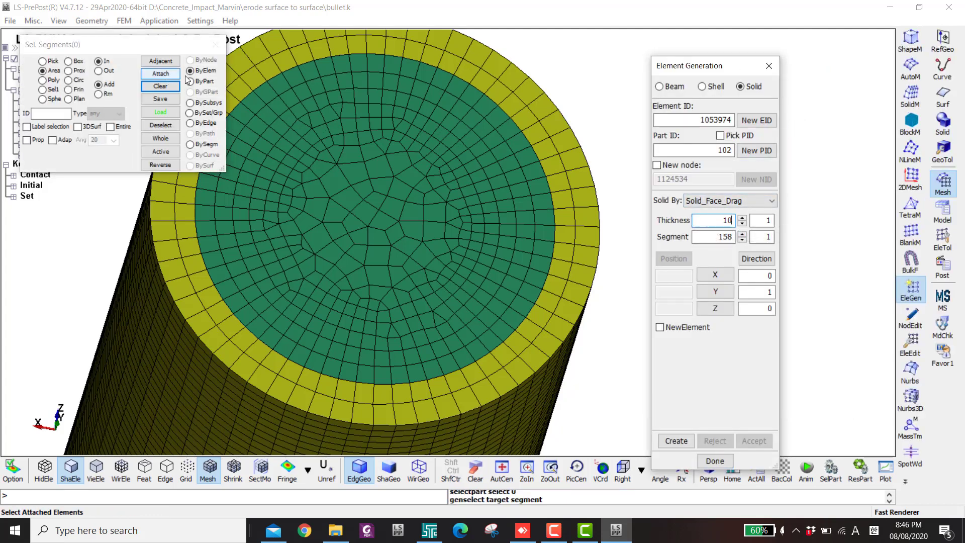
click(27, 139)
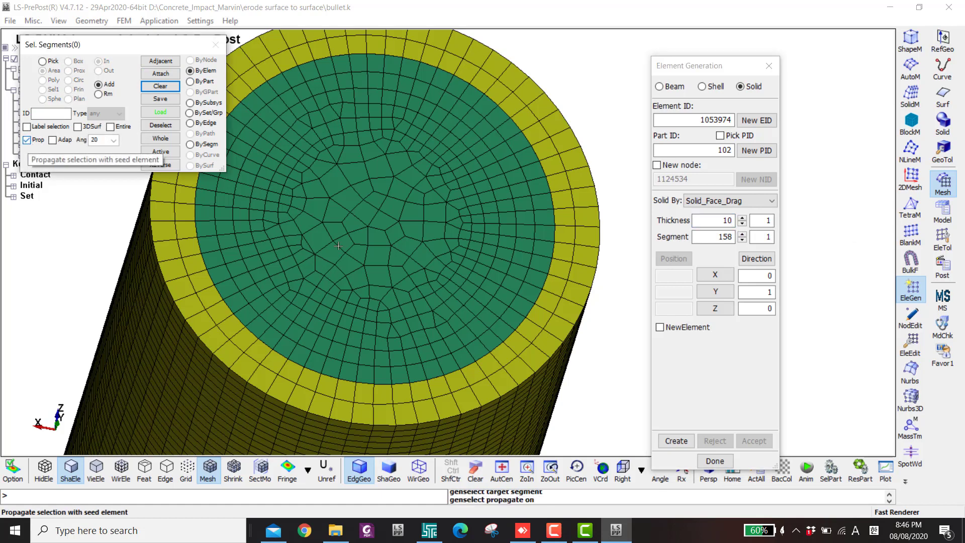
click(339, 237)
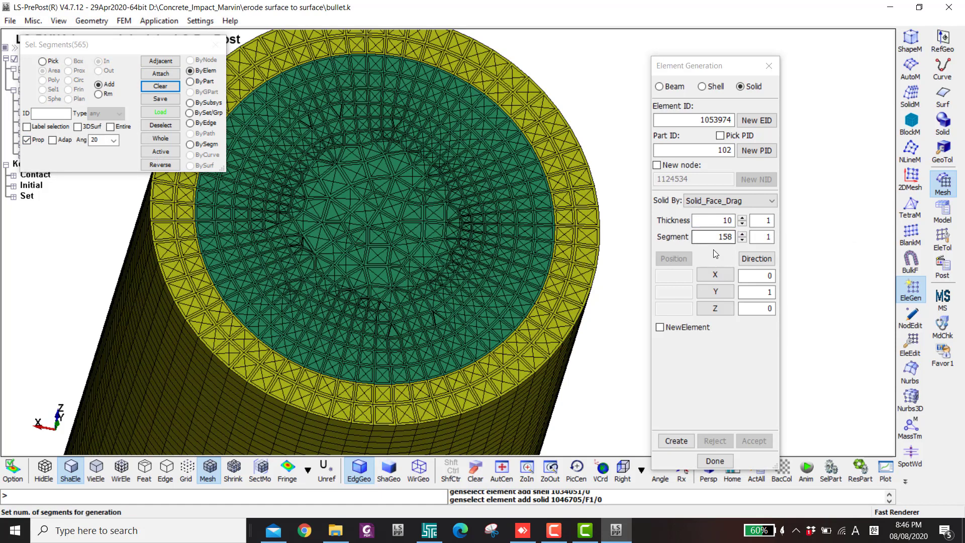
double_click(724, 237)
text(1)
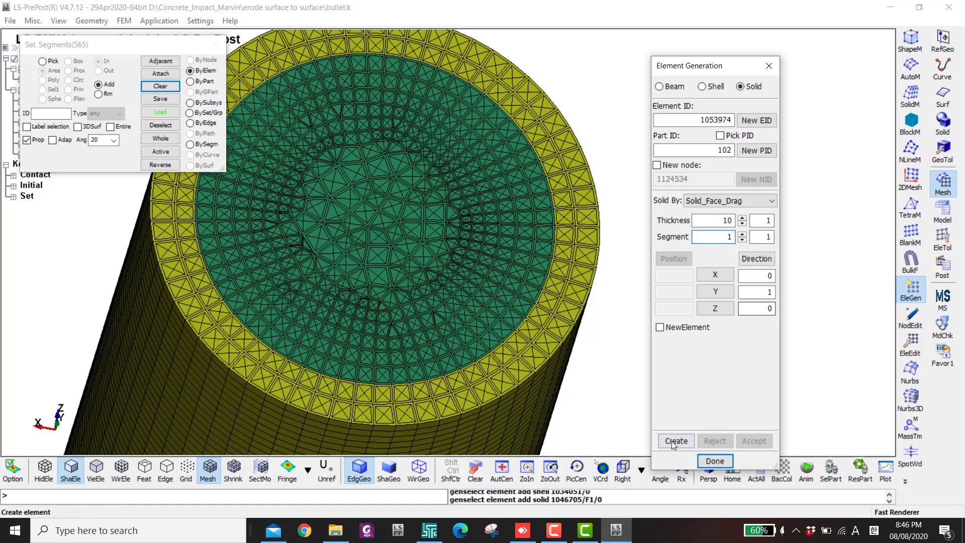
click(672, 442)
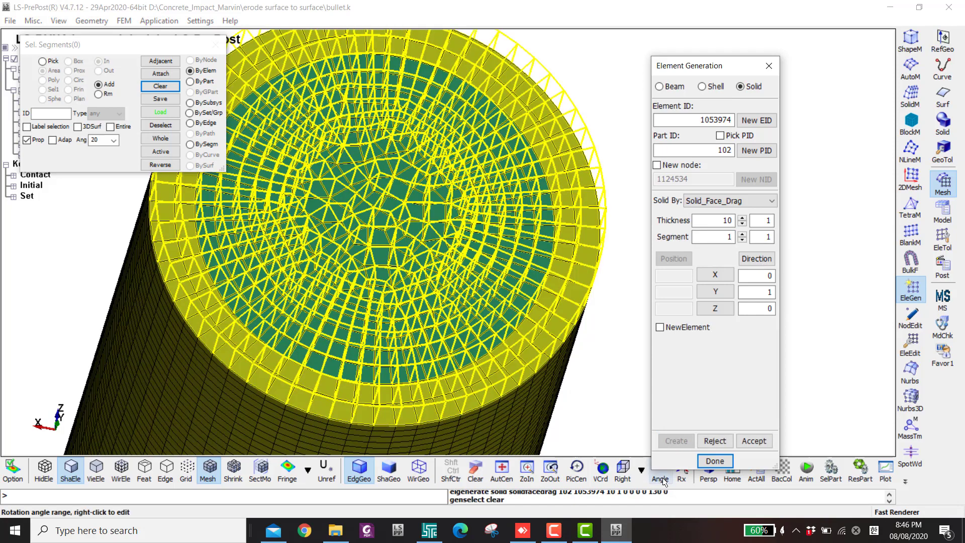
- Bring the cylinder's yellow top into view and raise the extrusion segment count
click(682, 479)
click(623, 470)
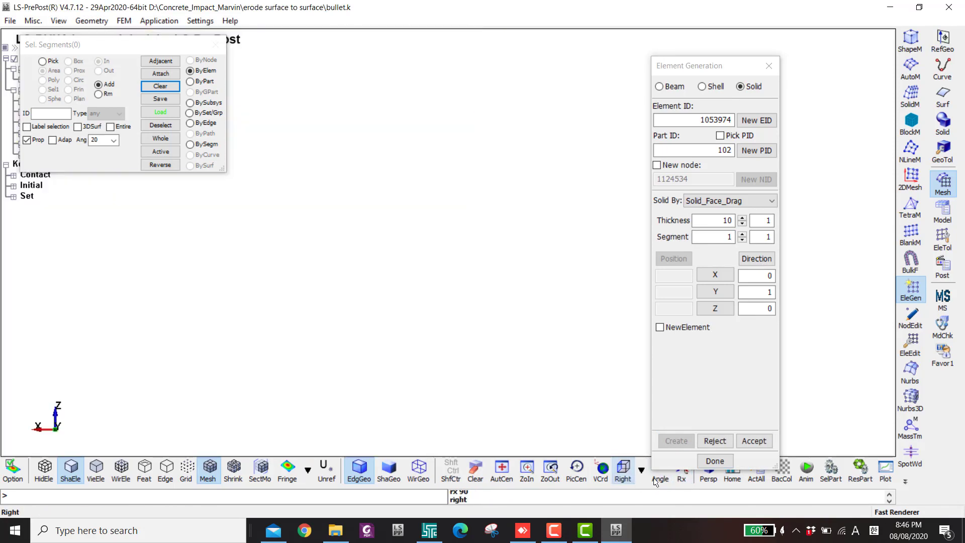
click(685, 479)
shift+scroll(455, 226, down, 6)
shift+right_drag(400, 184, 431, 35)
shift+scroll(430, 76, up, 2)
scroll(429, 121, up, 5)
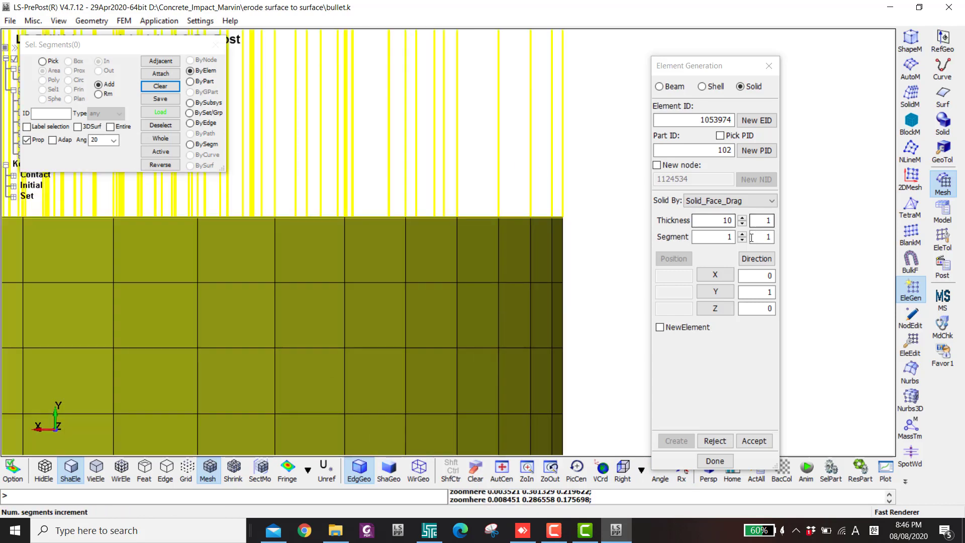
click(742, 234)
click(742, 235)
click(742, 235)
click(743, 234)
click(742, 234)
click(742, 235)
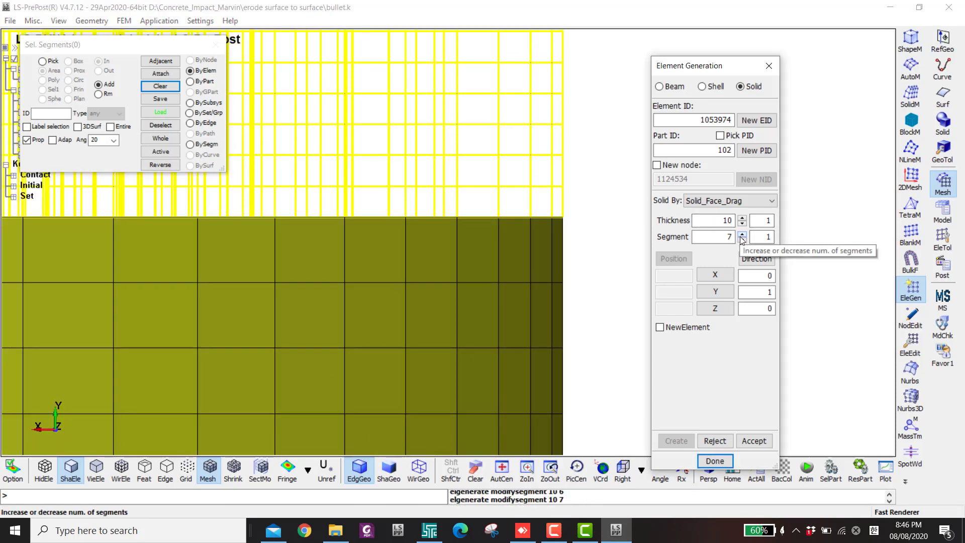
- Settle the end-cap layer at 4 segments and accept it as part 102
click(743, 241)
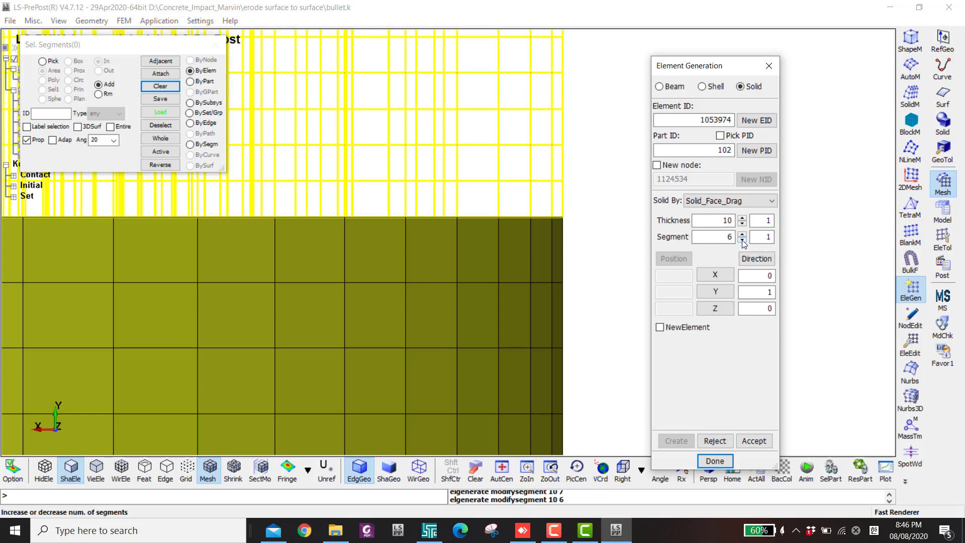
click(743, 240)
click(743, 240)
click(742, 241)
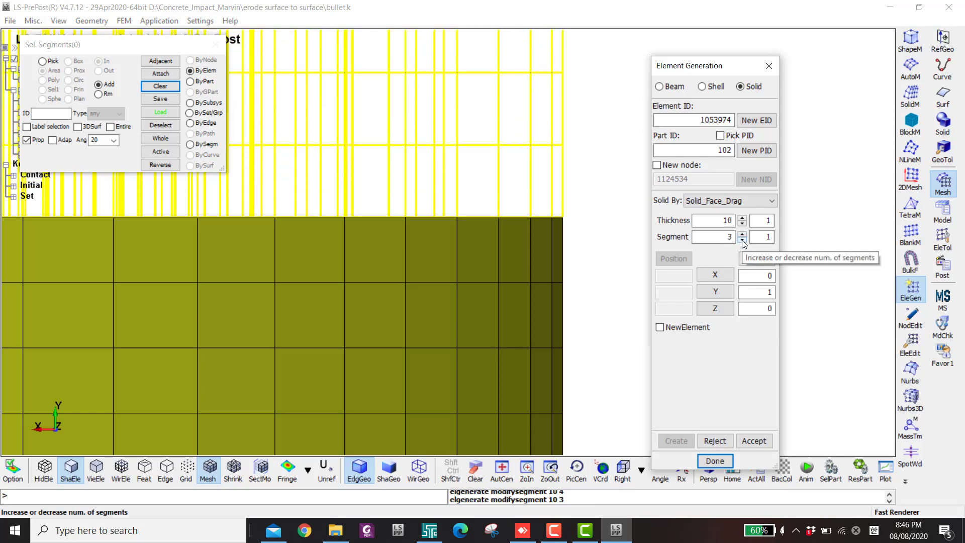
scroll(505, 159, down, 2)
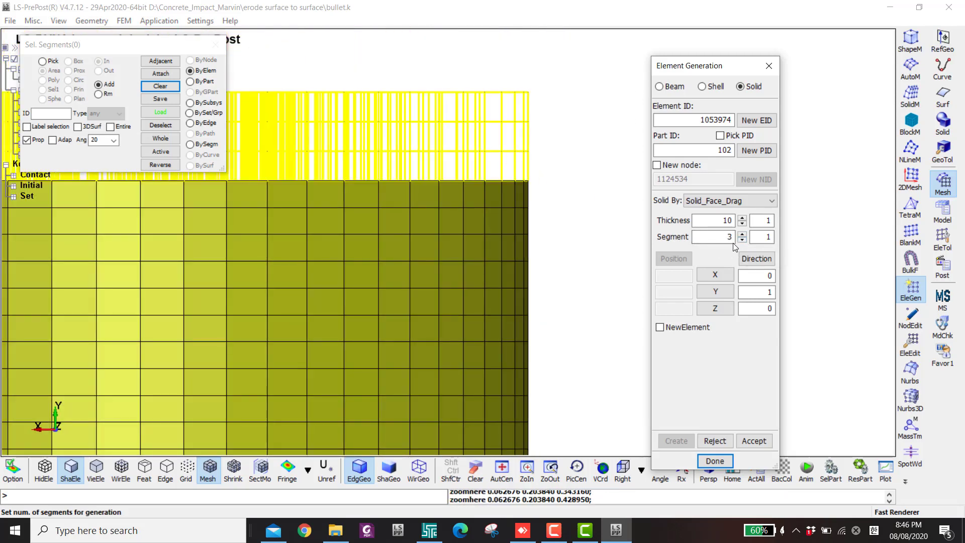
click(742, 234)
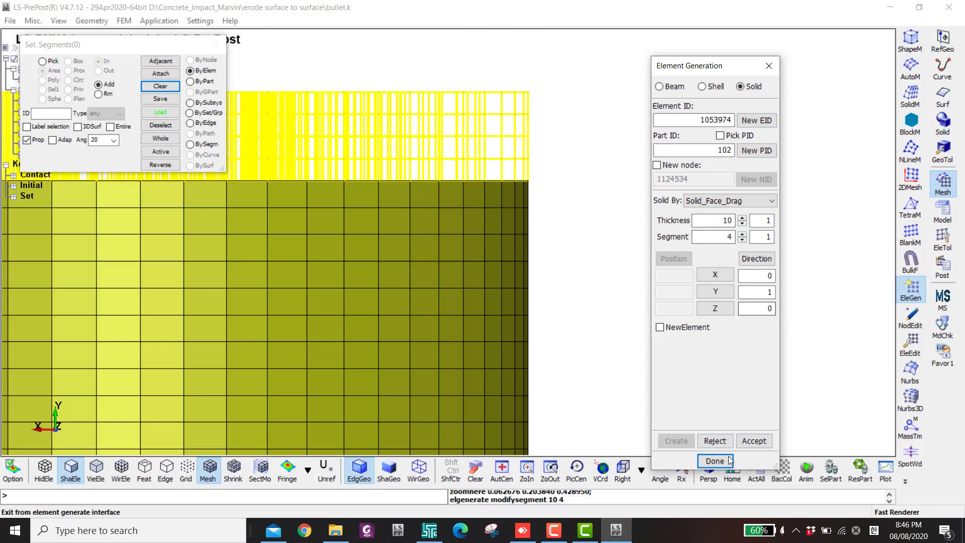
click(749, 444)
scroll(468, 156, down, 3)
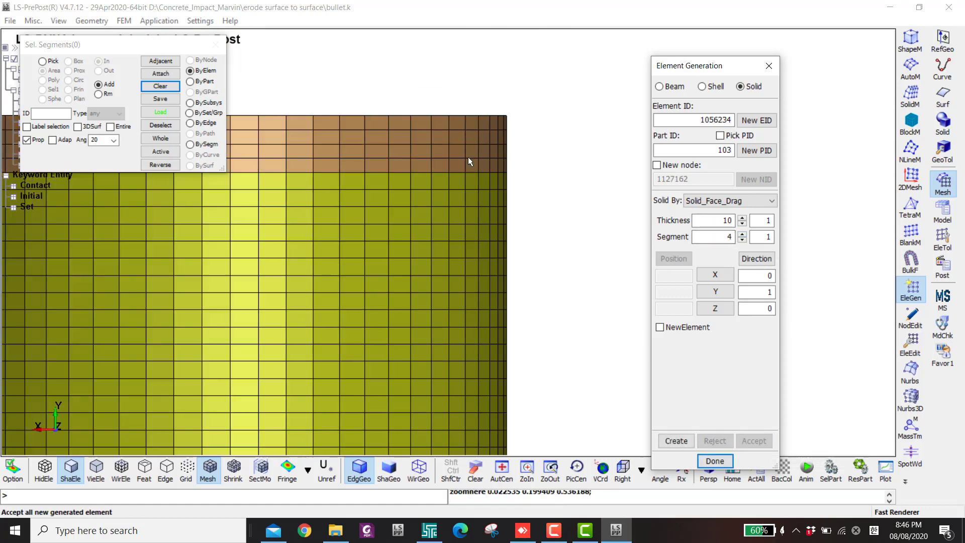
- Display part 5 Solid5 with the other parts to reveal the bullet's conical nose
shift+drag(483, 221, 452, 265)
scroll(461, 91, down, 5)
scroll(377, 354, down, 2)
shift+drag(383, 380, 380, 312)
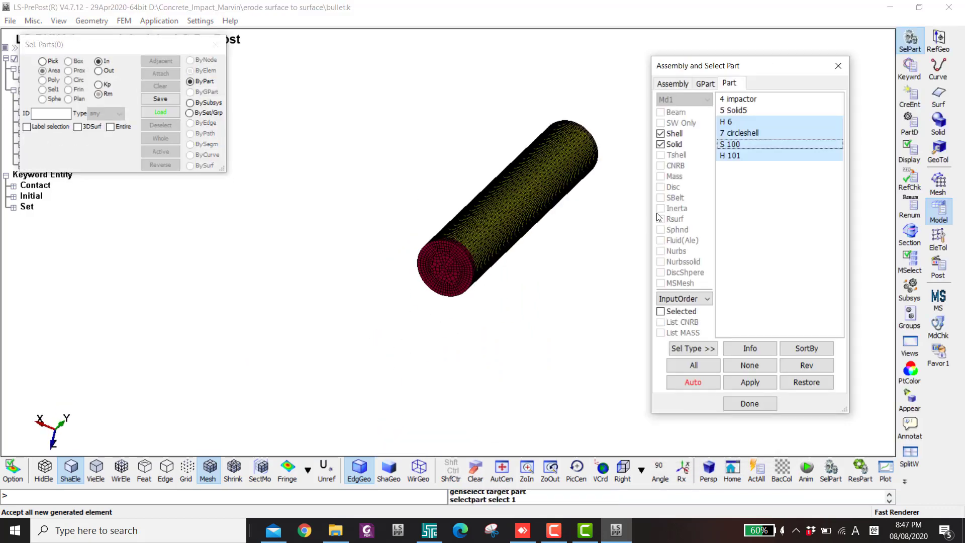
ctrl+click(729, 111)
shift+drag(492, 257, 330, 314)
drag(162, 45, 374, 136)
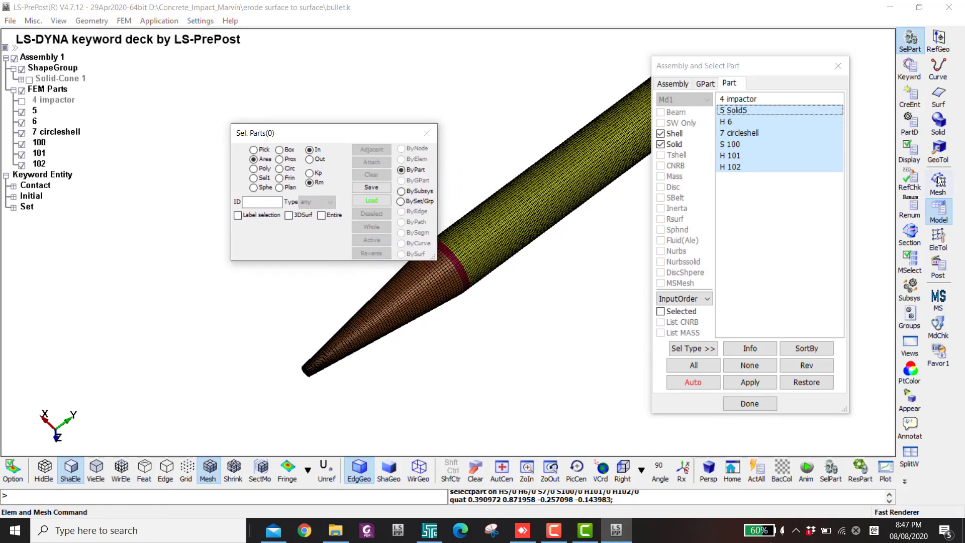
- Start an element move with part 5 Solid5 as the target part
click(938, 246)
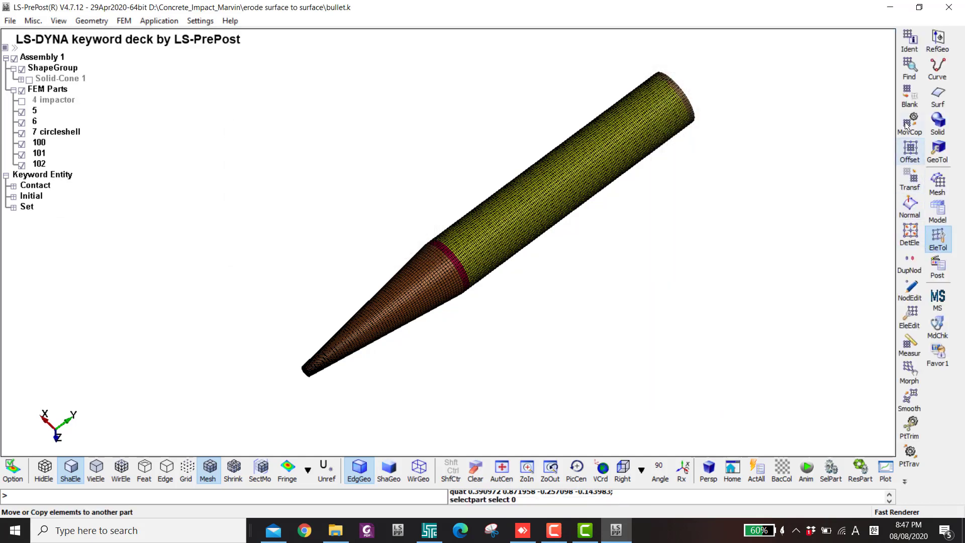
click(909, 124)
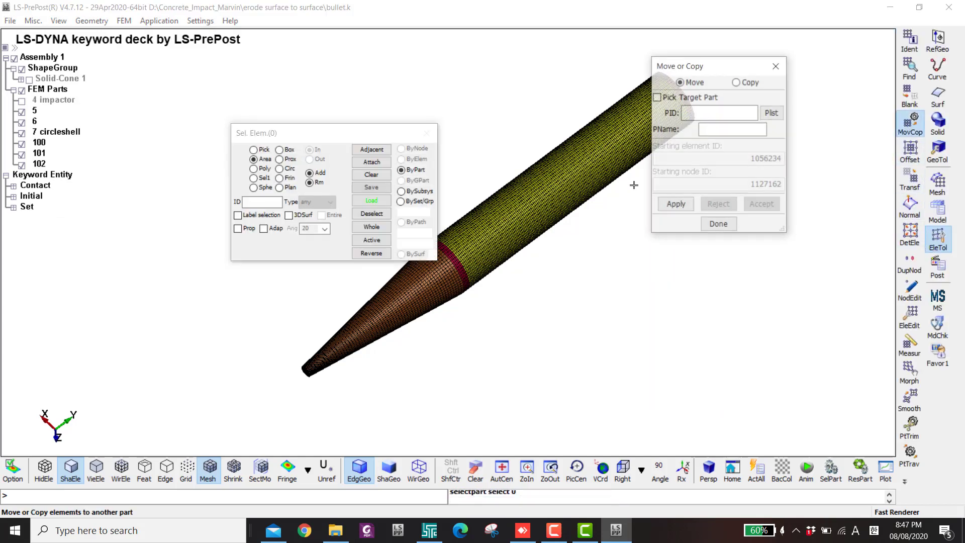
click(772, 112)
double_click(740, 322)
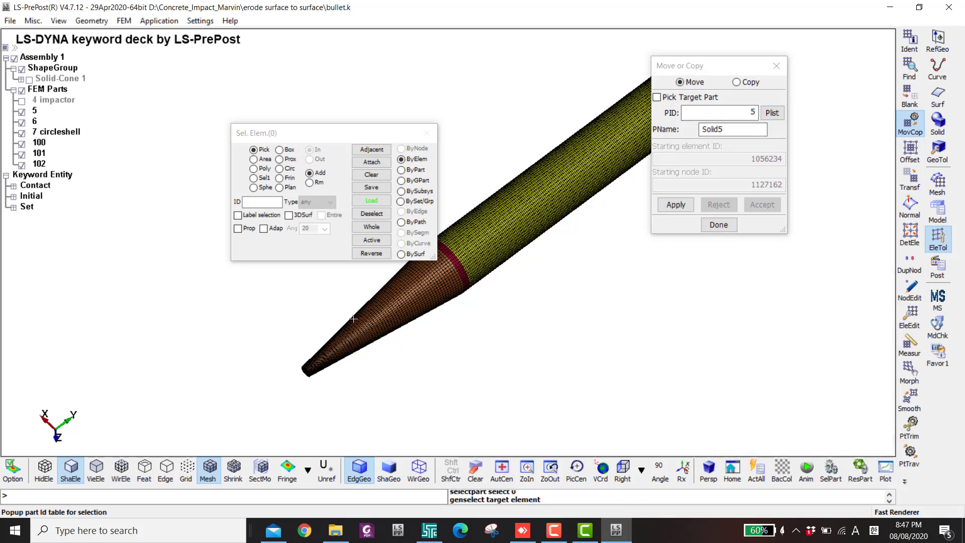
scroll(428, 268, up, 2)
- Move the red ring, yellow cylinder body and end-cap part 102 into Solid5
click(401, 170)
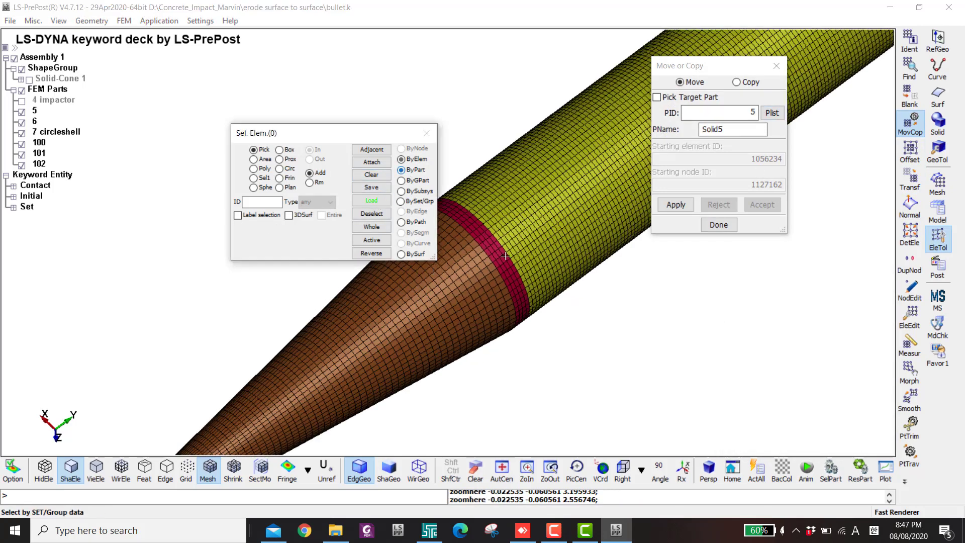
click(491, 253)
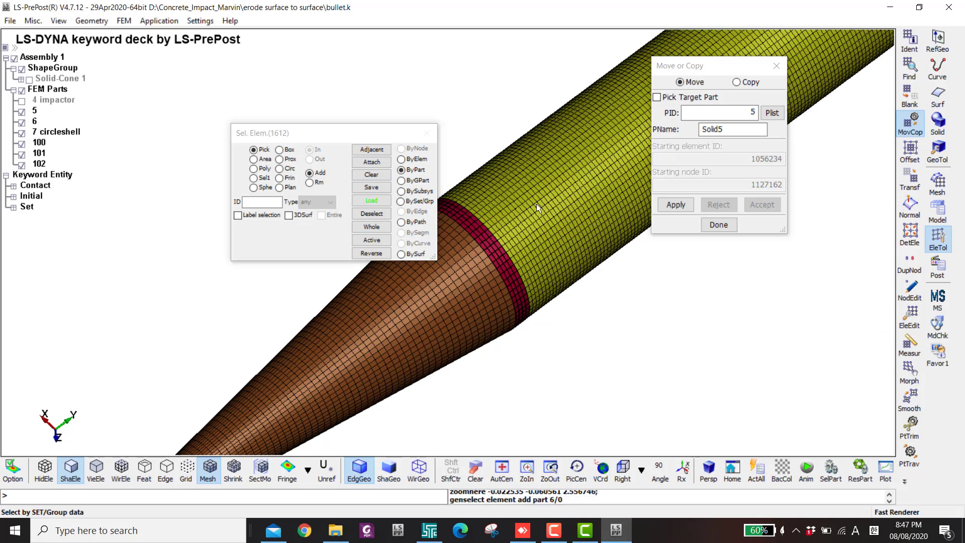
click(539, 209)
scroll(539, 209, down, 3)
shift+right_drag(538, 209, 451, 244)
scroll(481, 208, up, 2)
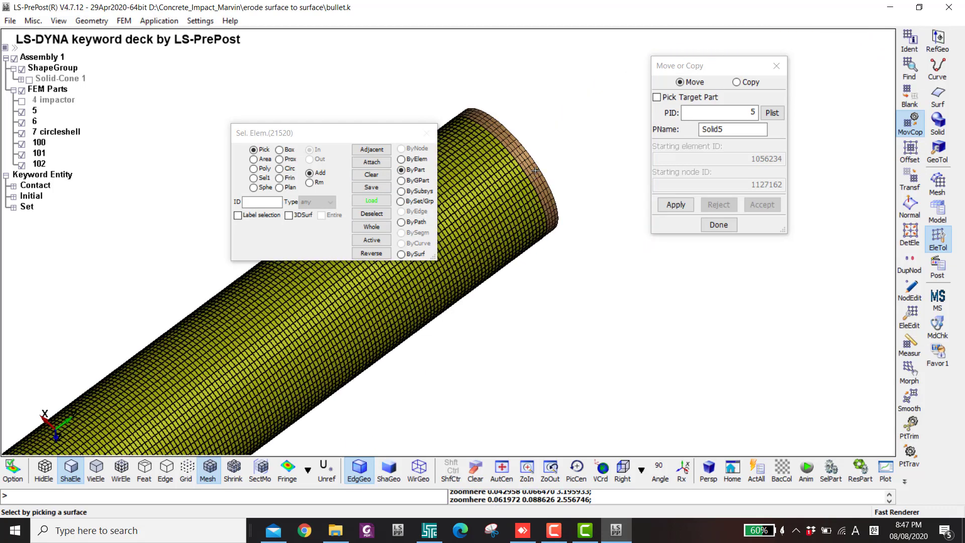
click(535, 171)
click(676, 205)
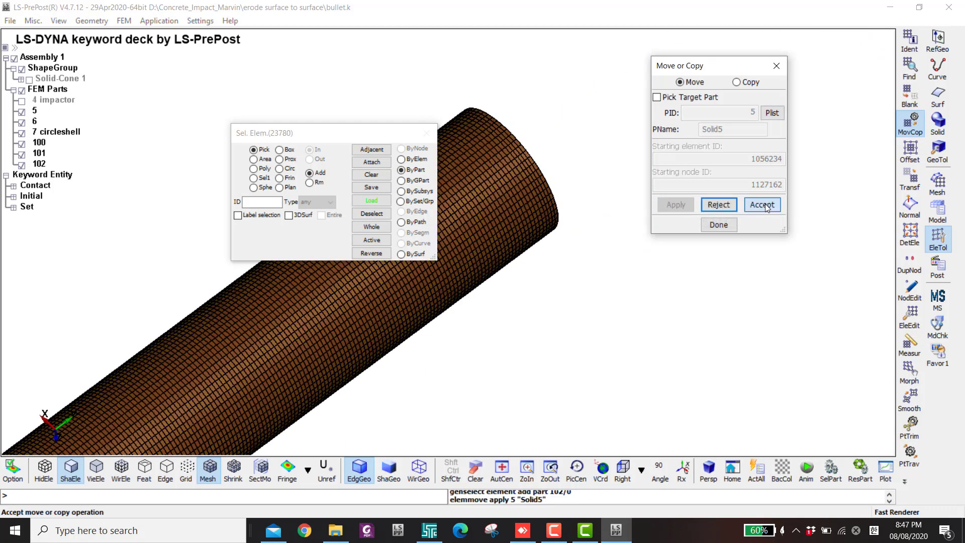
click(762, 205)
- Check the merged bullet and refresh the FEM parts list
scroll(526, 222, up, 2)
ctrl+right_drag(526, 221, 578, 143)
shift+right_drag(342, 364, 399, 305)
shift+drag(404, 303, 469, 255)
scroll(369, 318, up, 5)
click(13, 90)
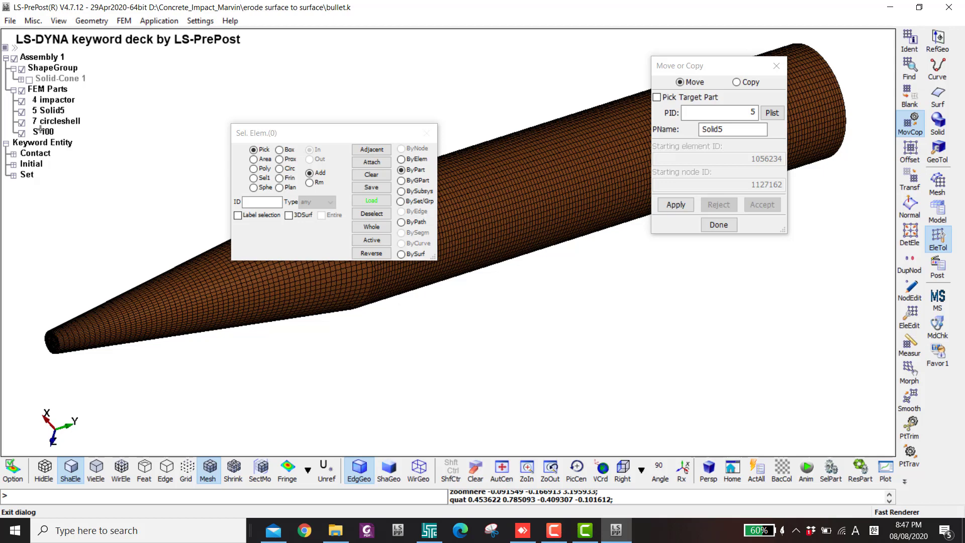
- Delete the 7 circleshell and 100 parts from the parts tree
click(34, 122)
ctrl+click(46, 132)
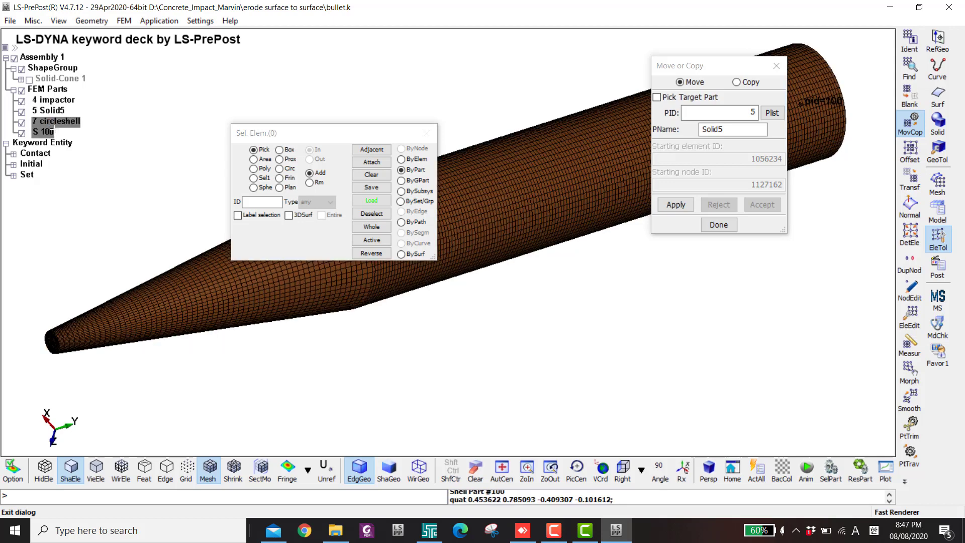
right_click(55, 131)
click(92, 157)
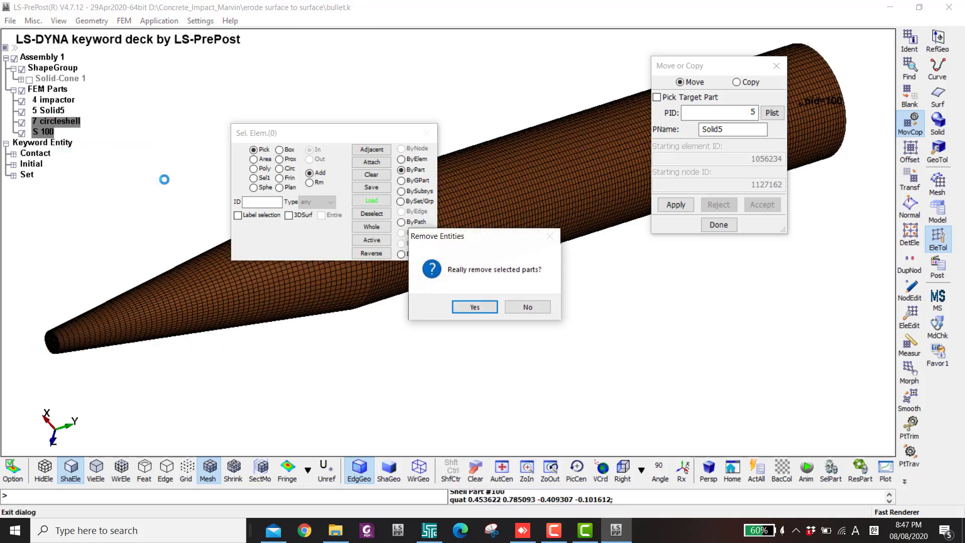
click(478, 307)
- Hide the 4 impactor part so only the Solid5 bullet remains visible
drag(292, 145, 460, 246)
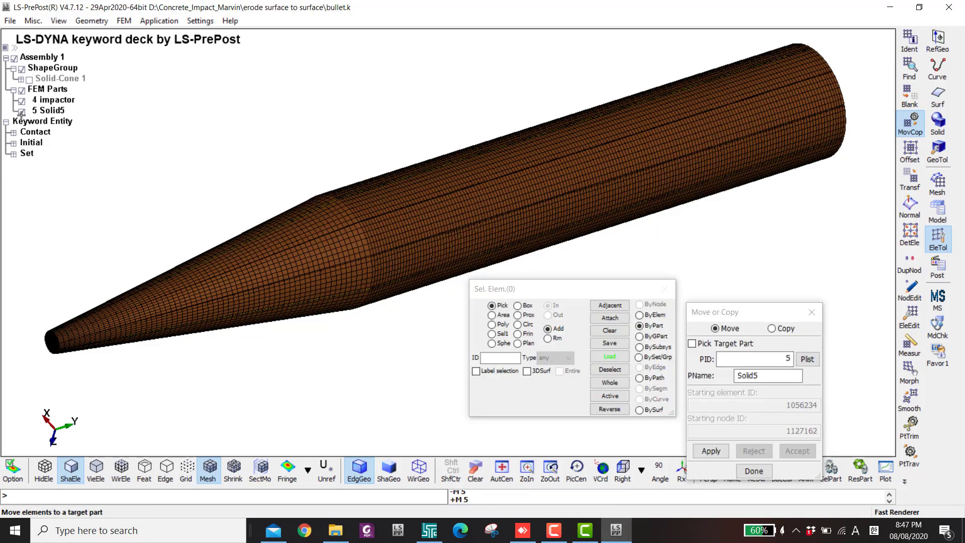
click(22, 111)
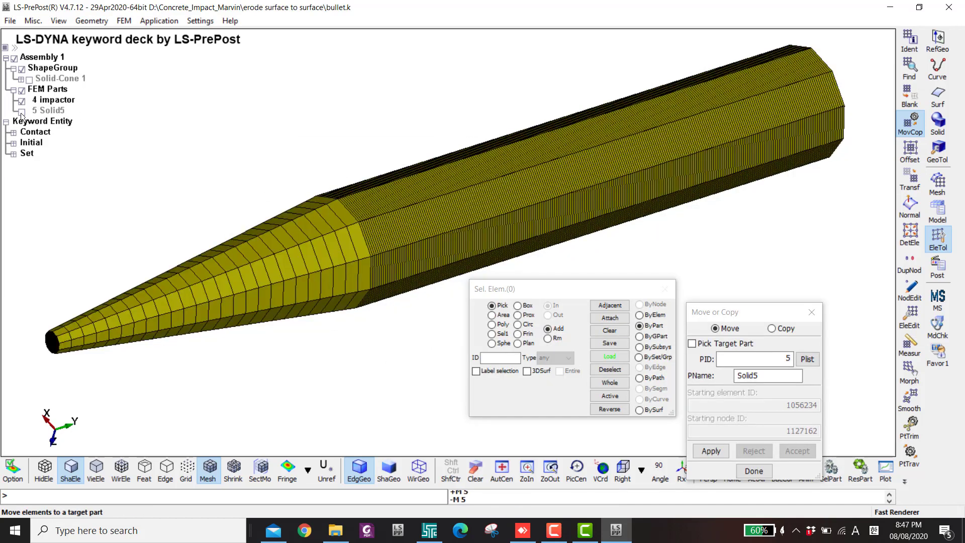
click(21, 111)
click(22, 100)
click(938, 211)
click(912, 236)
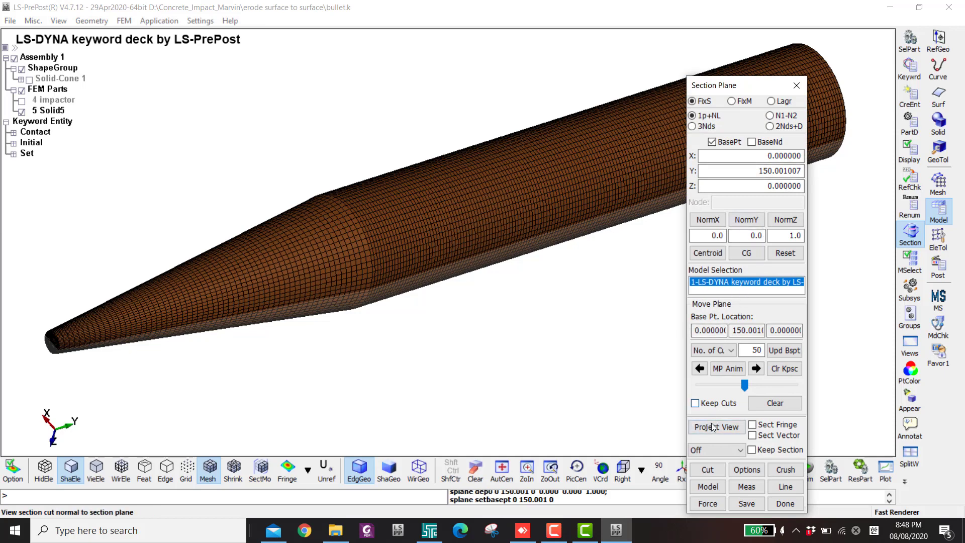
- Set the section plane clip to Clip+ to cut away one side of the bullet
click(714, 450)
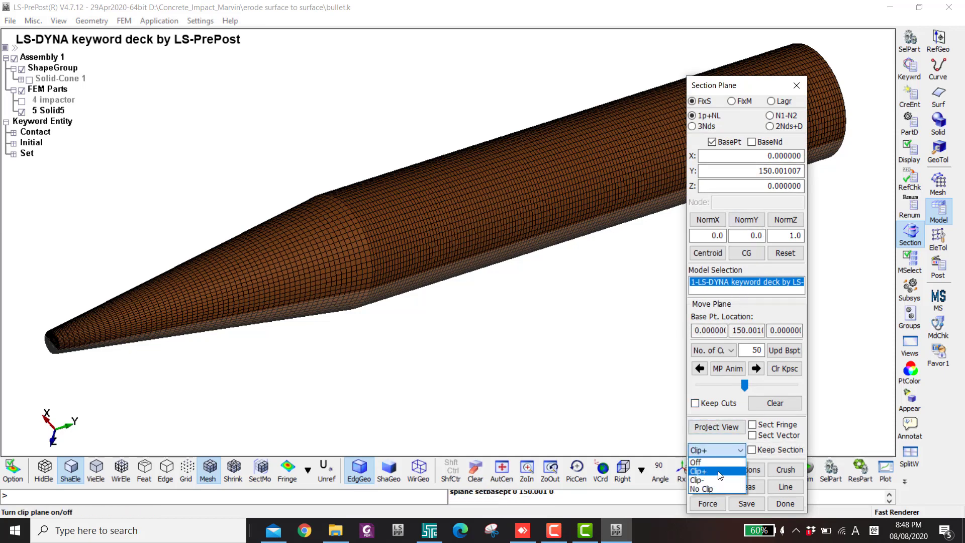
click(720, 475)
scroll(371, 351, down, 2)
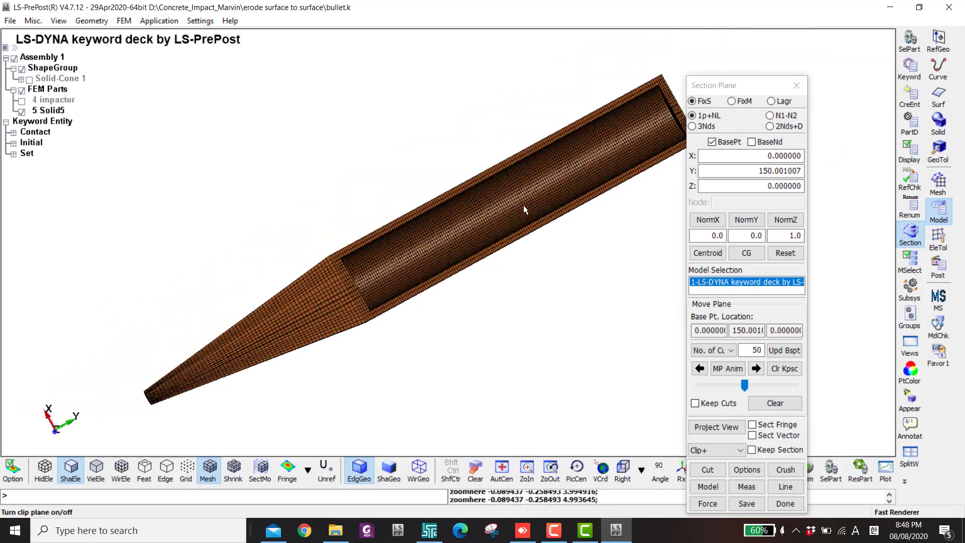
scroll(524, 209, up, 2)
shift+middle_drag(235, 307, 322, 270)
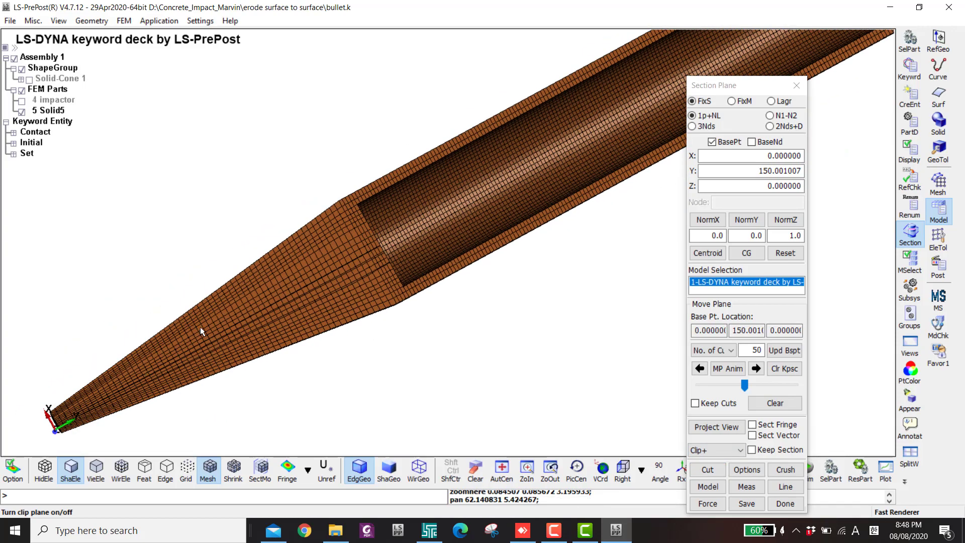
scroll(90, 403, up, 2)
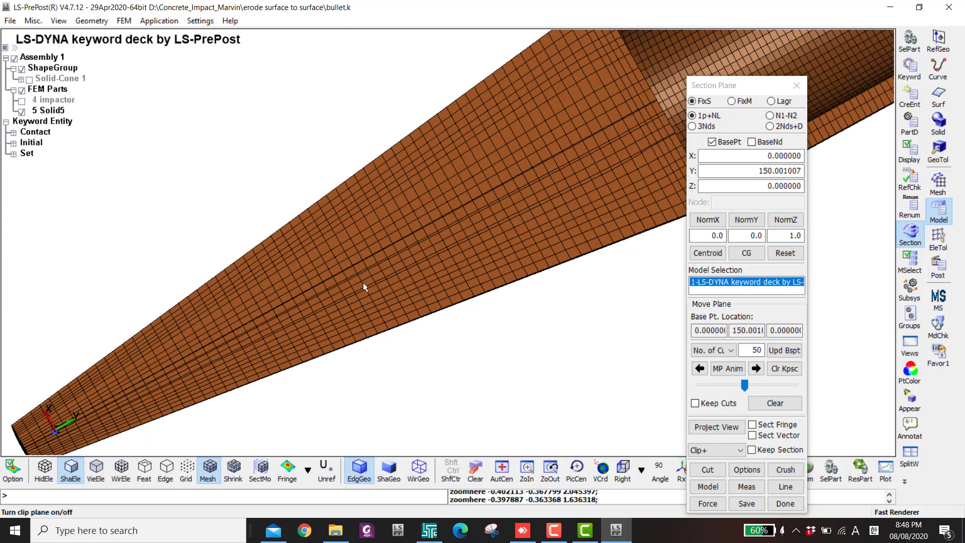
scroll(365, 287, down, 6)
shift+middle_drag(479, 173, 387, 229)
shift+drag(390, 226, 551, 227)
scroll(551, 130, up, 1)
- Turn off mesh lines and rotate the clipped bullet to reveal its hollow body
click(217, 469)
shift+middle_drag(312, 338, 373, 250)
scroll(373, 250, up, 2)
shift+drag(373, 250, 470, 226)
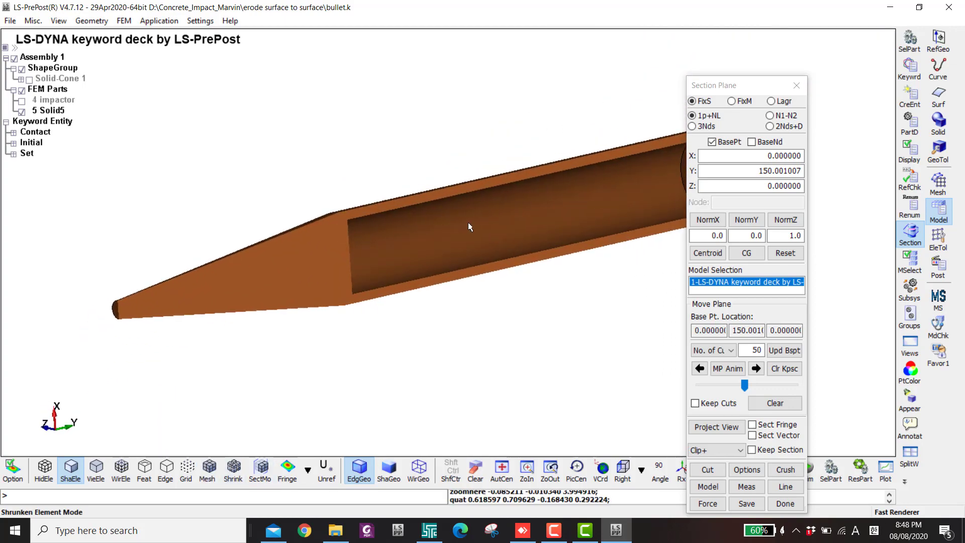
shift+middle_drag(470, 226, 441, 213)
drag(738, 90, 919, 160)
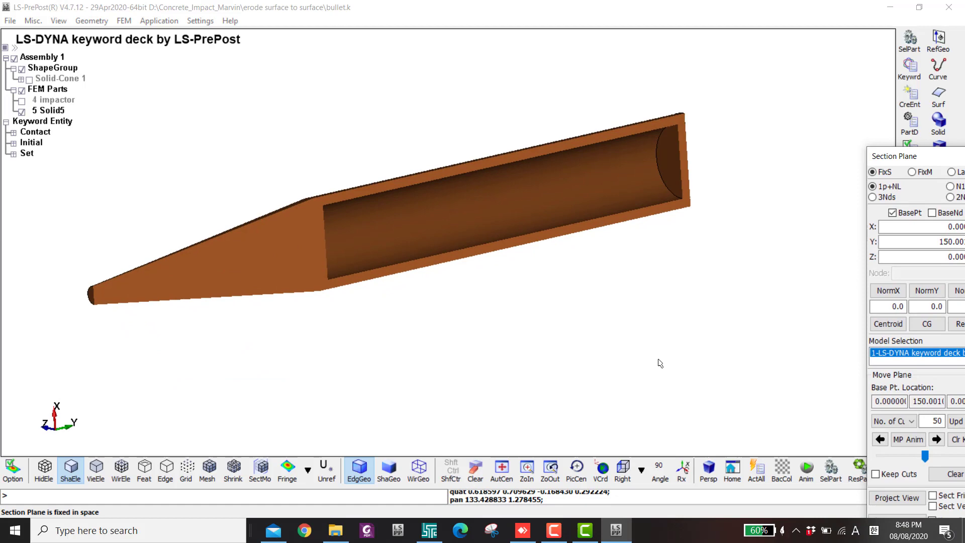